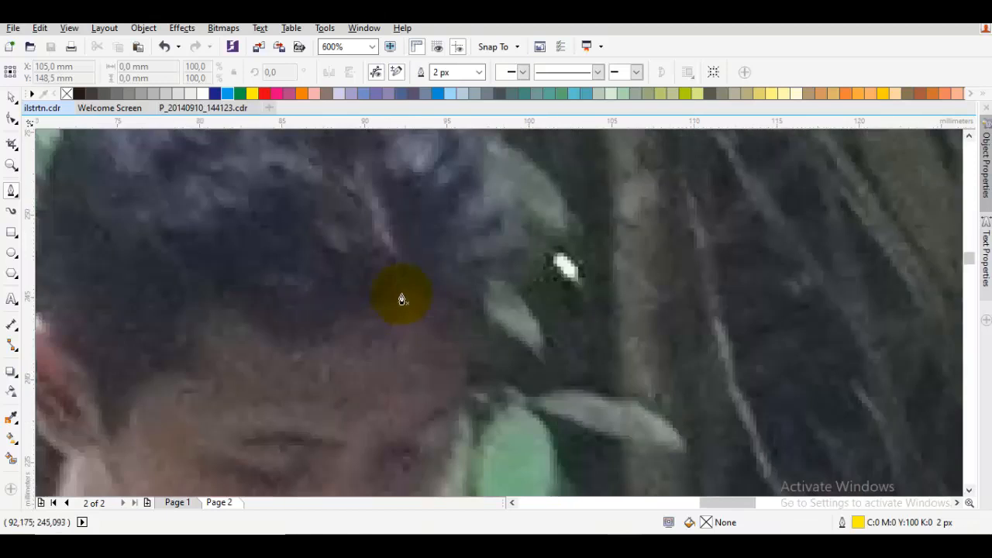
Trace the hair outline in the photo from the forehead along the pointed right wisp and over the top of the head
left_click_drag(416, 363, 442, 378)
left_click(606, 387)
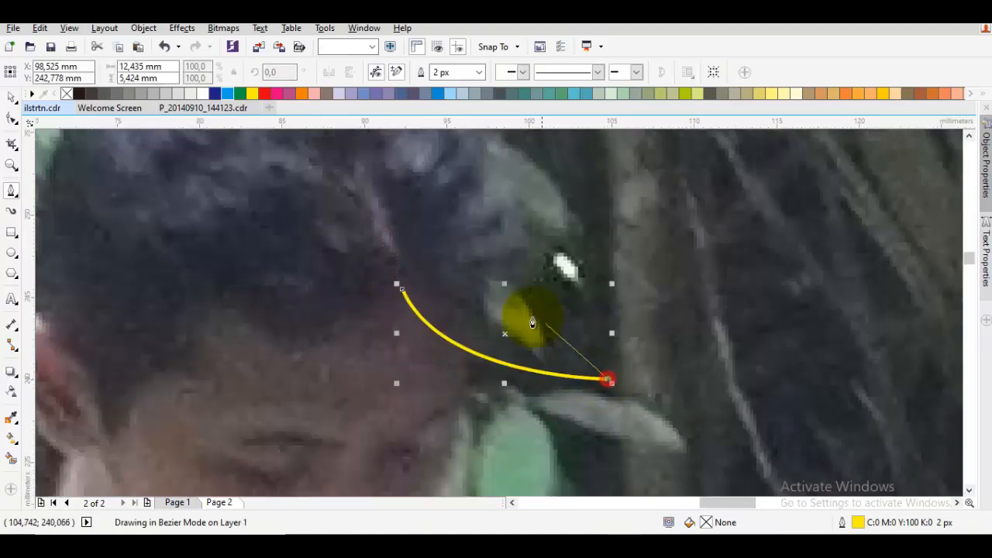
left_click(516, 314)
scroll(496, 294, "down", 2)
left_click_drag(477, 282, 451, 231)
left_click_drag(299, 257, 250, 293)
Continue the hair outline down past the ear, form a pointed side lock, and close it with an arched fringe across the forehead
left_click_drag(269, 389, 307, 375)
left_click(257, 316)
scroll(274, 347, "up", 1)
left_click(304, 429)
left_click_drag(370, 318, 383, 342)
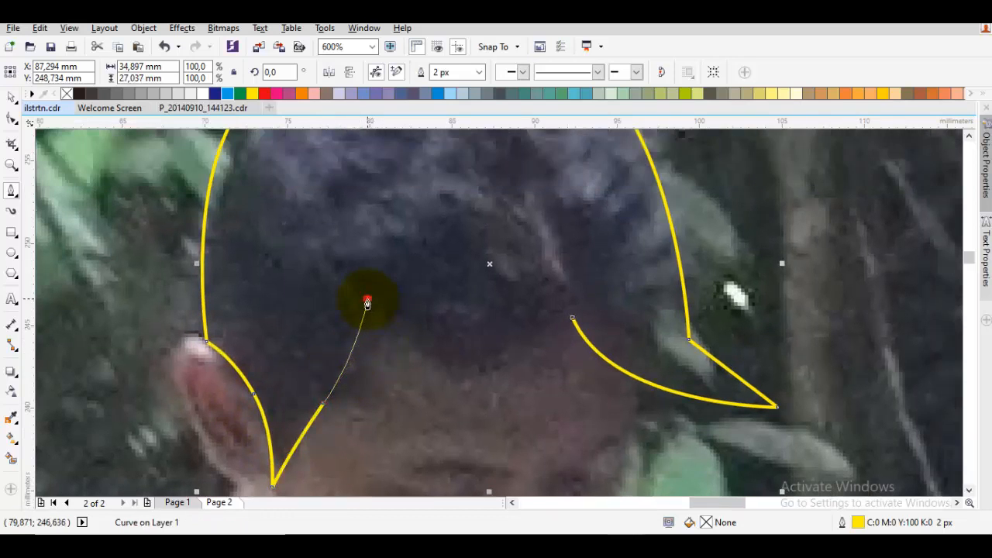
left_click(368, 302)
left_click_drag(543, 327, 453, 445)
scroll(438, 329, "down", 2)
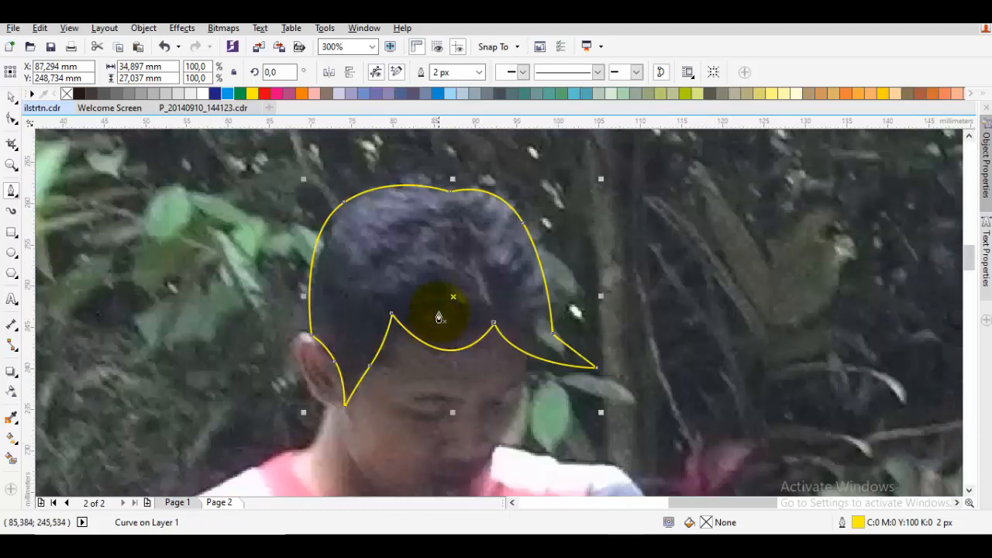
Delete the surplus nodes at the hair outline's upper left, upper right and side lock, and convert the remaining nodes to curve and cusp
double_click(391, 224)
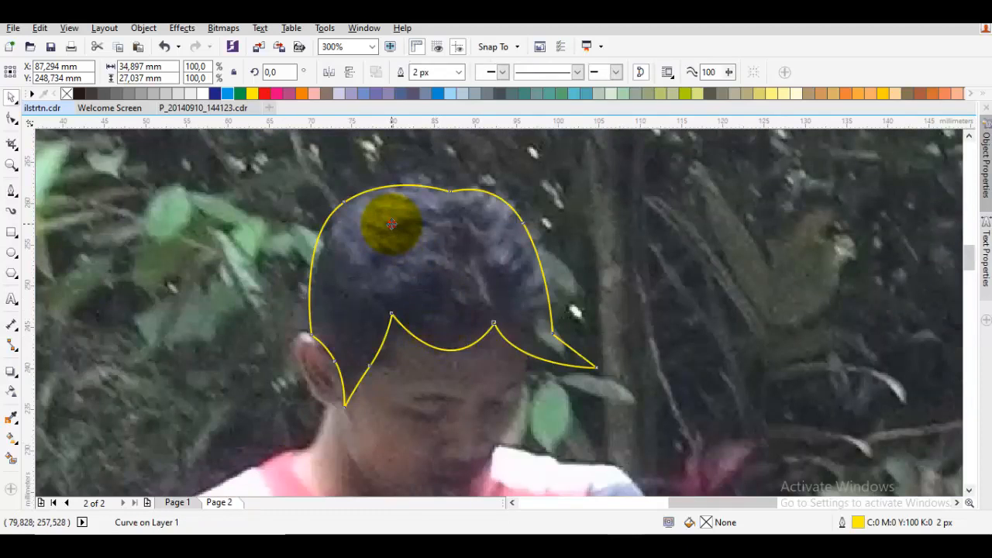
left_click(343, 208)
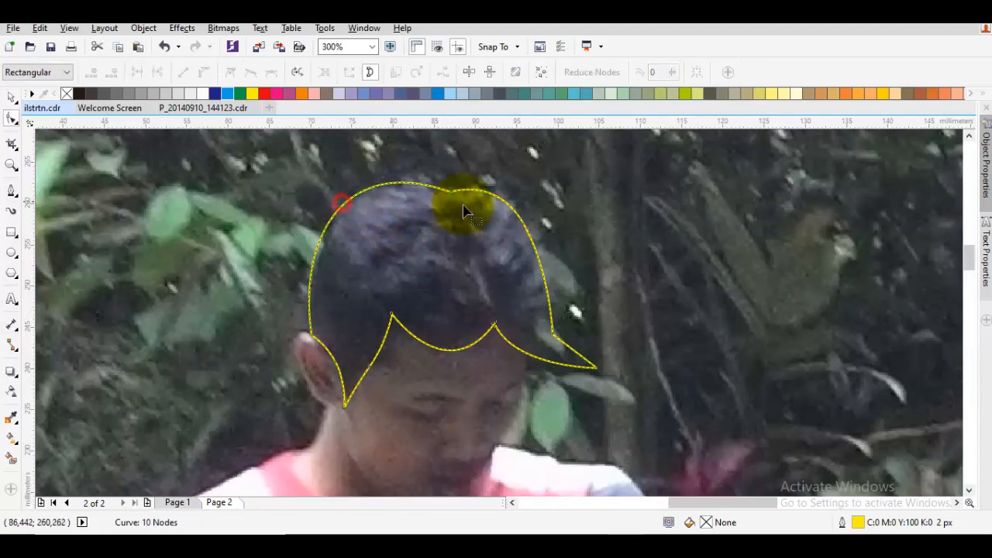
right_click(520, 223)
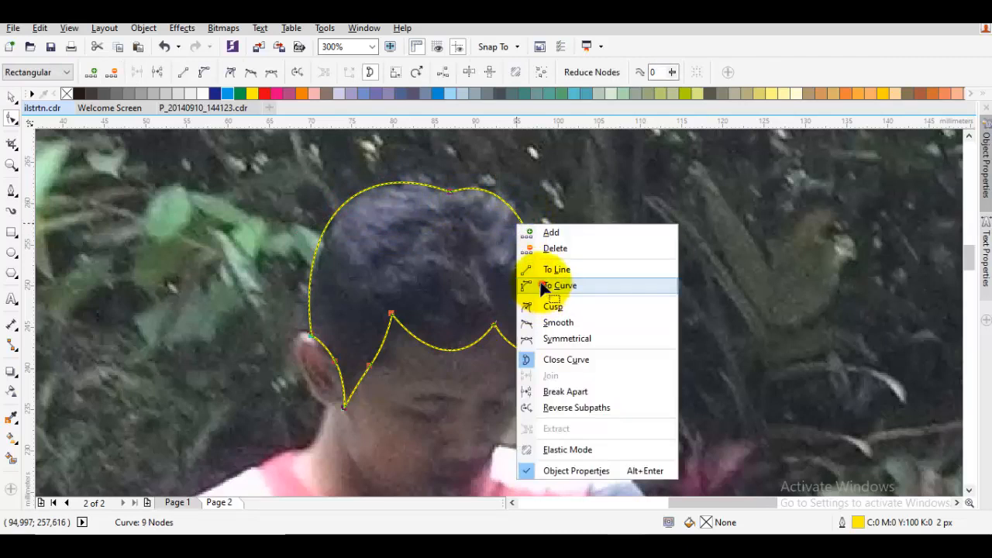
left_click(542, 286)
right_click(520, 267)
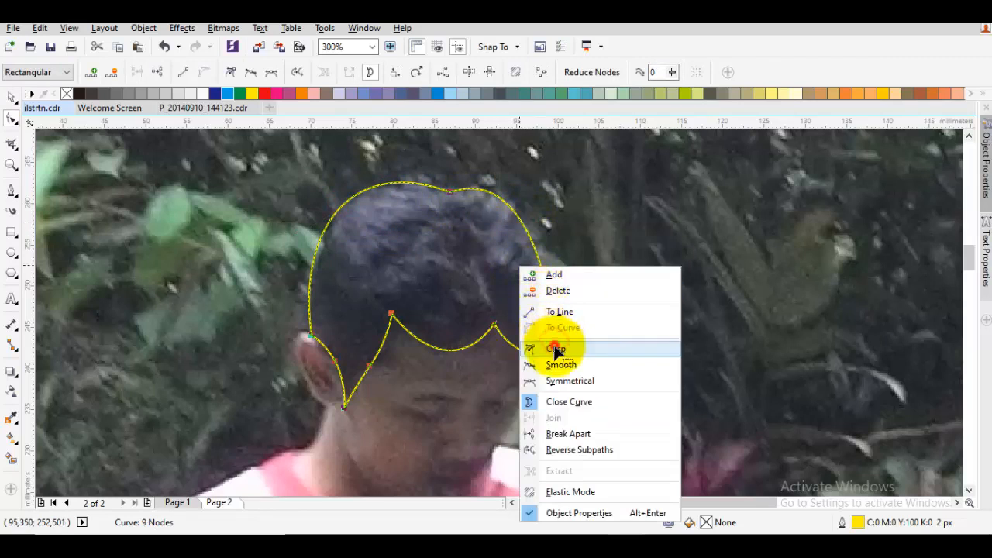
left_click(555, 343)
left_click(453, 289)
double_click(370, 365)
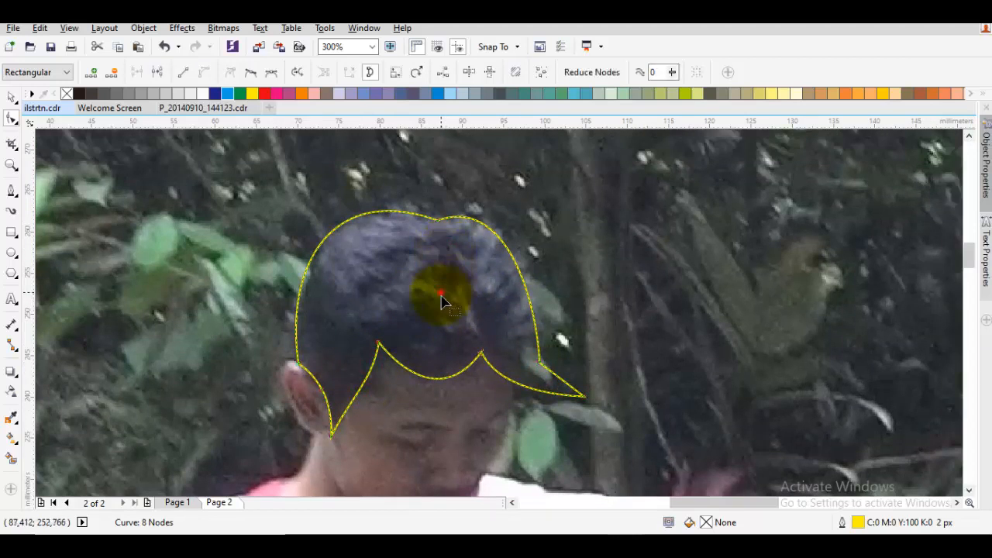
Reshape the arc of the fringe between the two forehead peaks by adjusting its curve handle
right_click(469, 314)
left_click(387, 281)
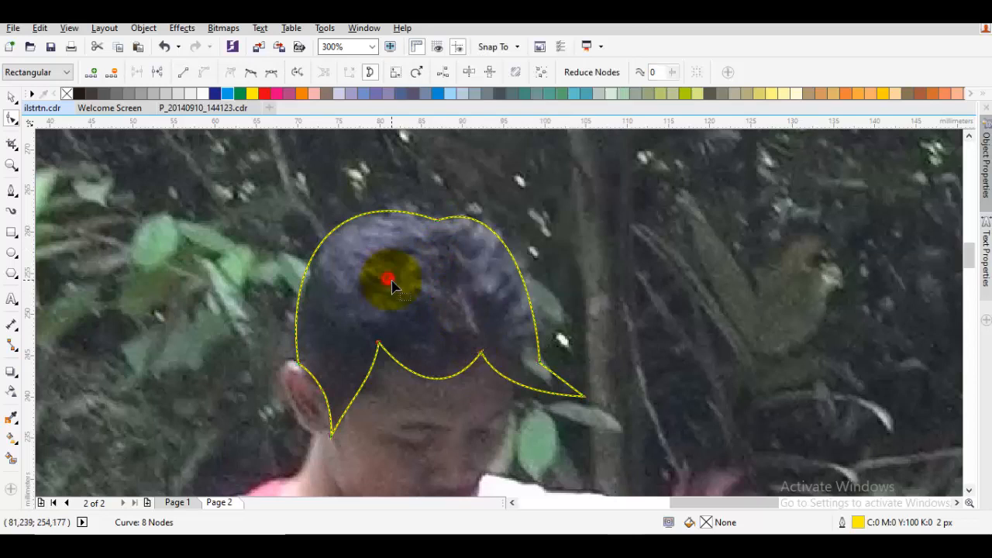
left_click(479, 354)
scroll(453, 414, "up", 2)
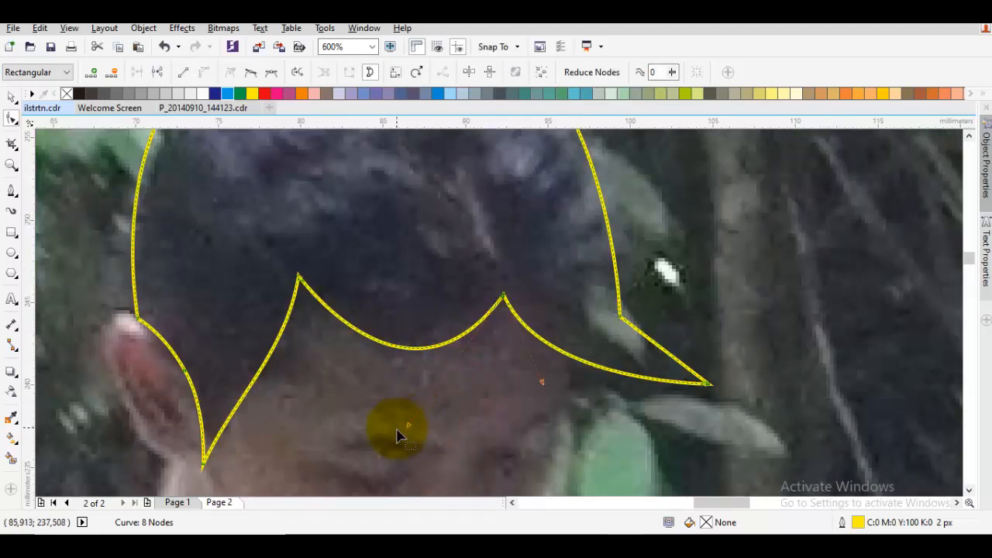
left_click_drag(409, 426, 392, 419)
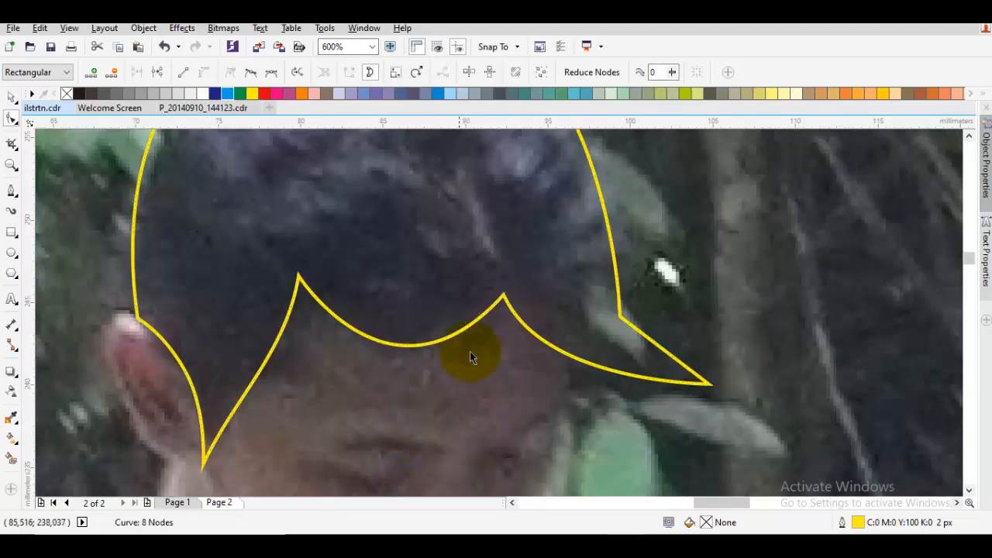
Draw a closed fringe shape about 13 mm wide and 7 mm tall over the forehead, and weld it to the hair outline
key("F5")
left_click_drag(520, 252, 497, 413)
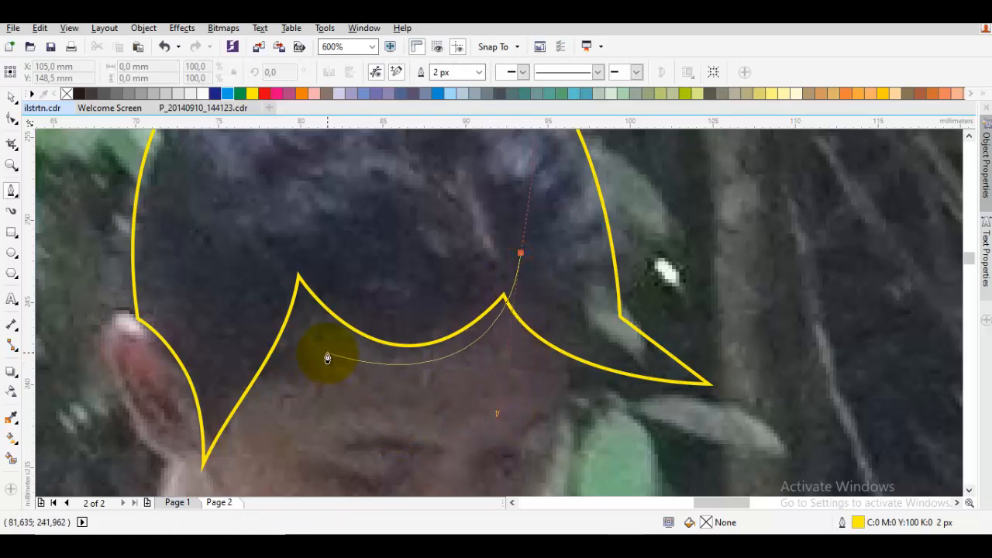
left_click_drag(315, 342, 296, 271)
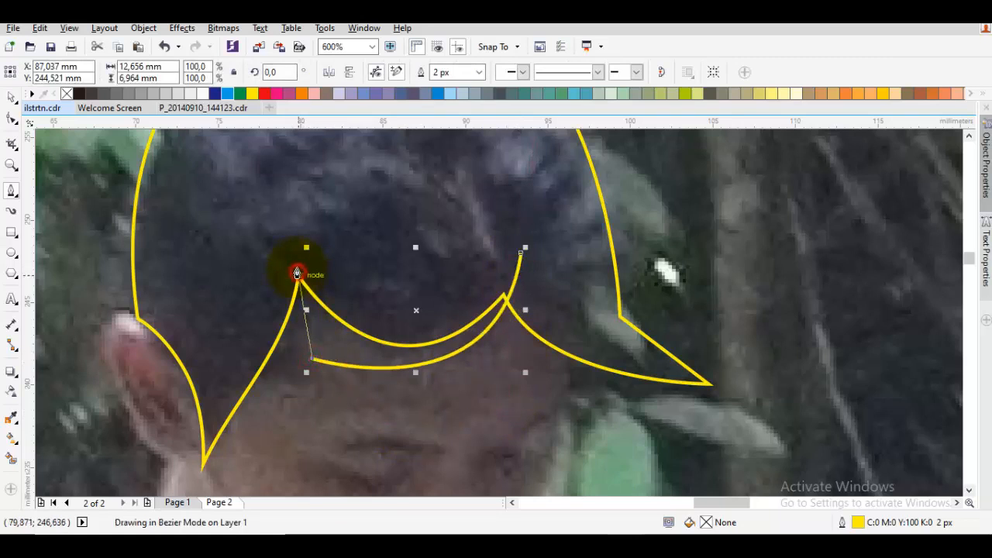
left_click_drag(269, 207, 268, 207)
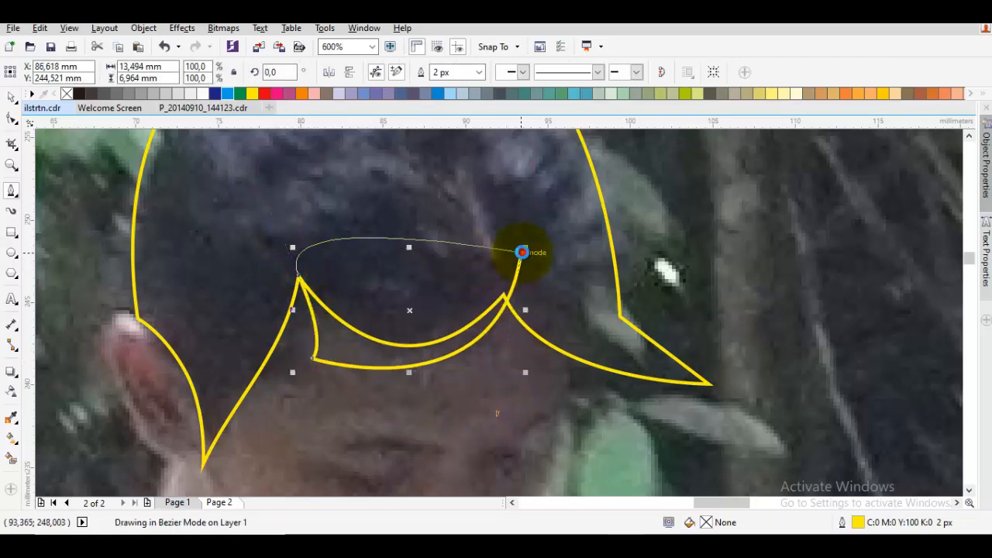
left_click(522, 251)
key("ctrl+a")
left_click(401, 72)
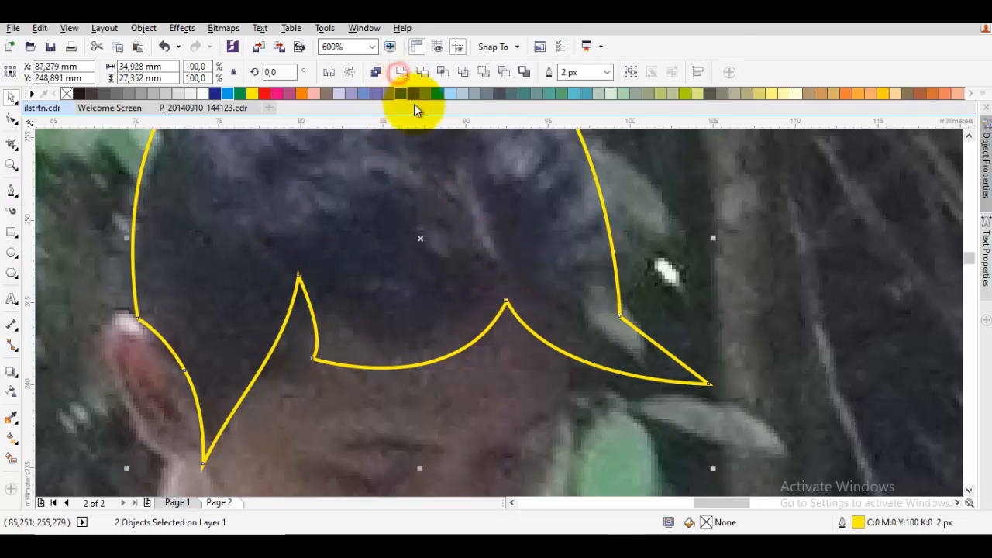
Move the tip of the right hair wisp slightly inward and curve its outer edge
double_click(600, 303)
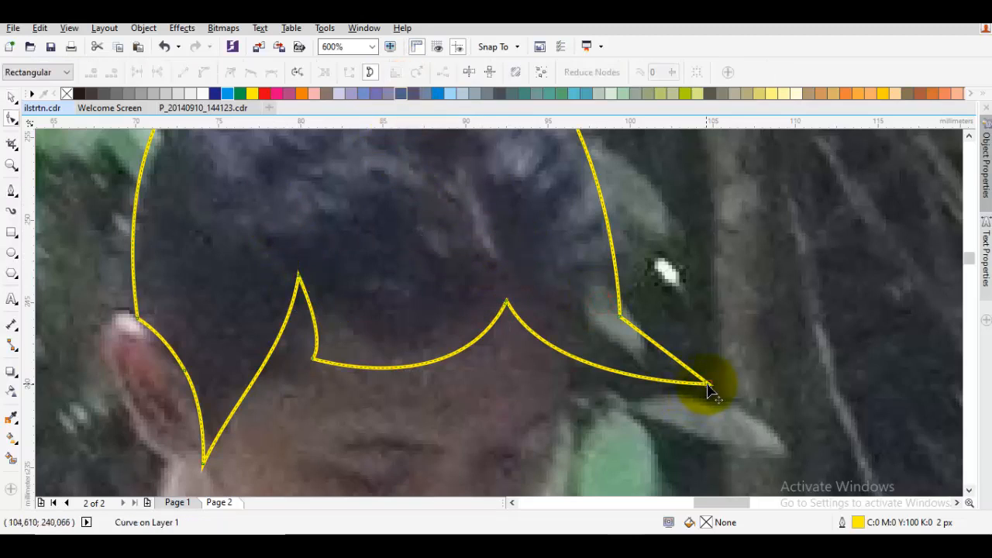
left_click_drag(706, 385, 690, 392)
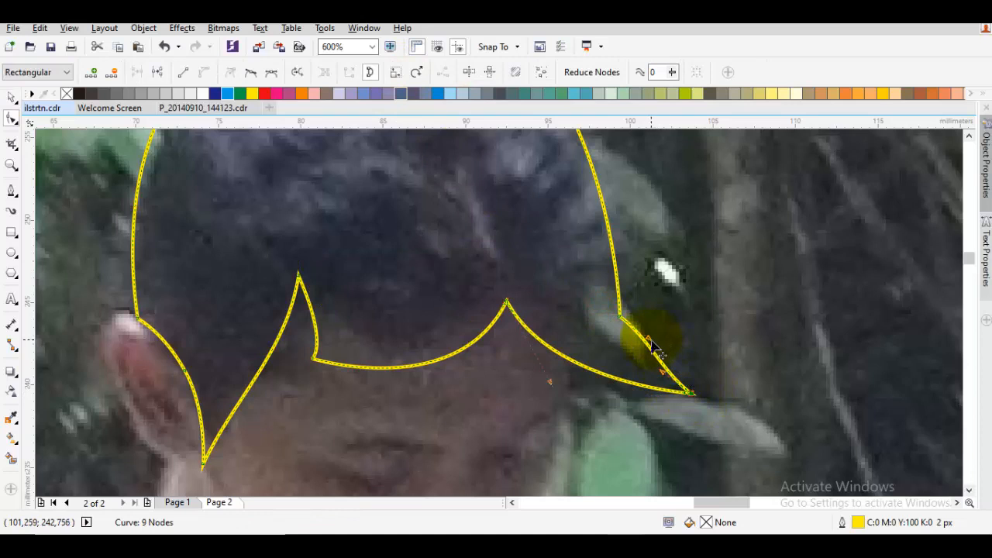
left_click_drag(623, 317, 621, 315)
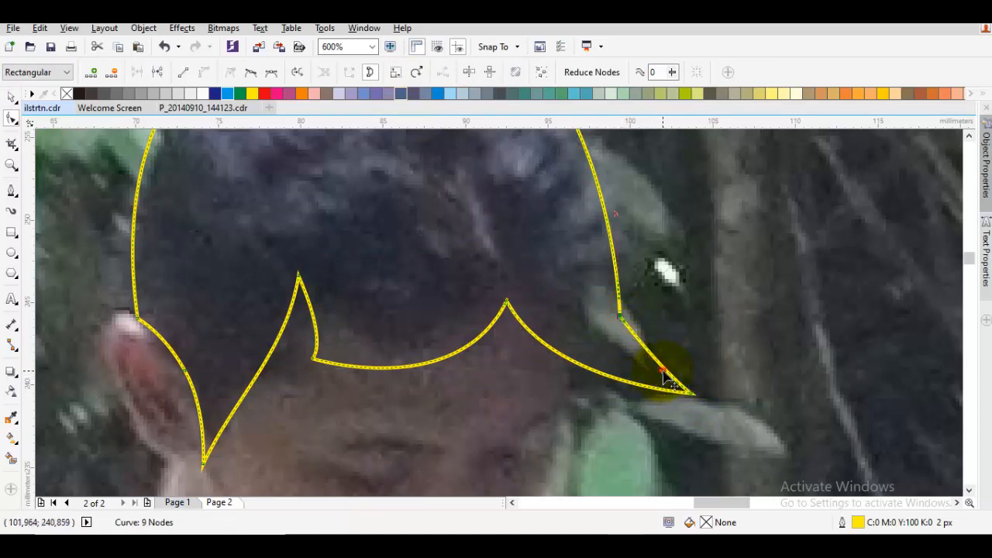
left_click_drag(662, 370, 656, 368)
Fill the hair shape with the dark purple shade C:84 M:84 Y:59 K:34
key("space")
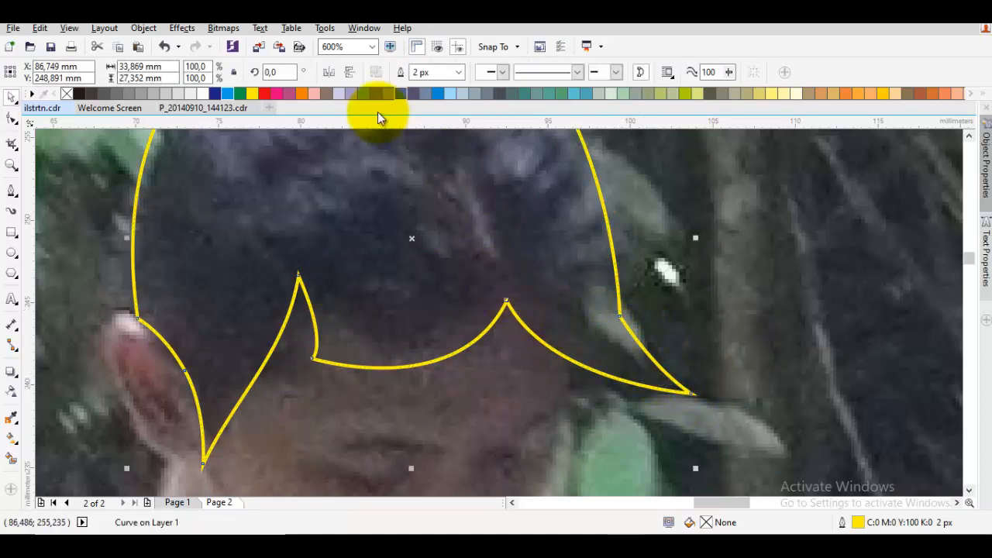
left_click(410, 95)
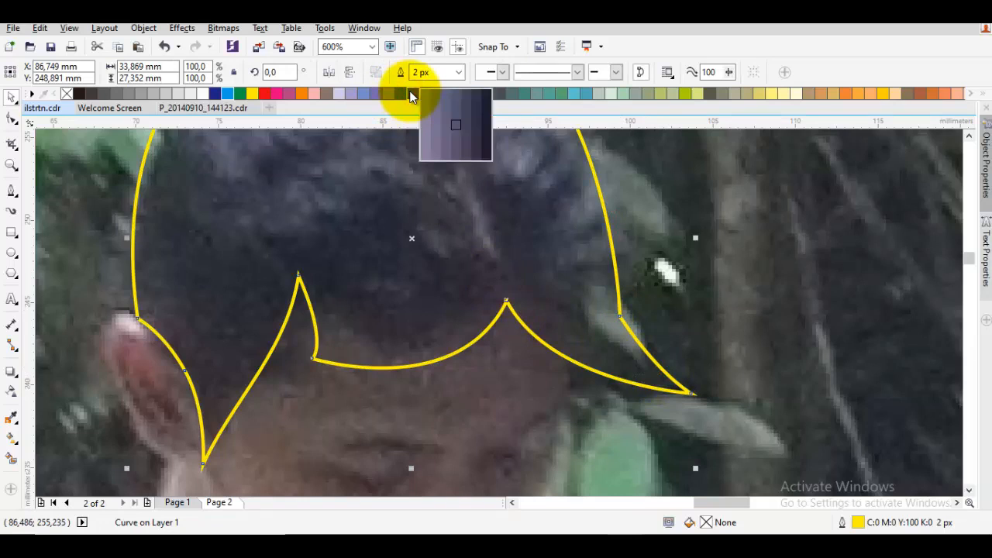
left_click(476, 120)
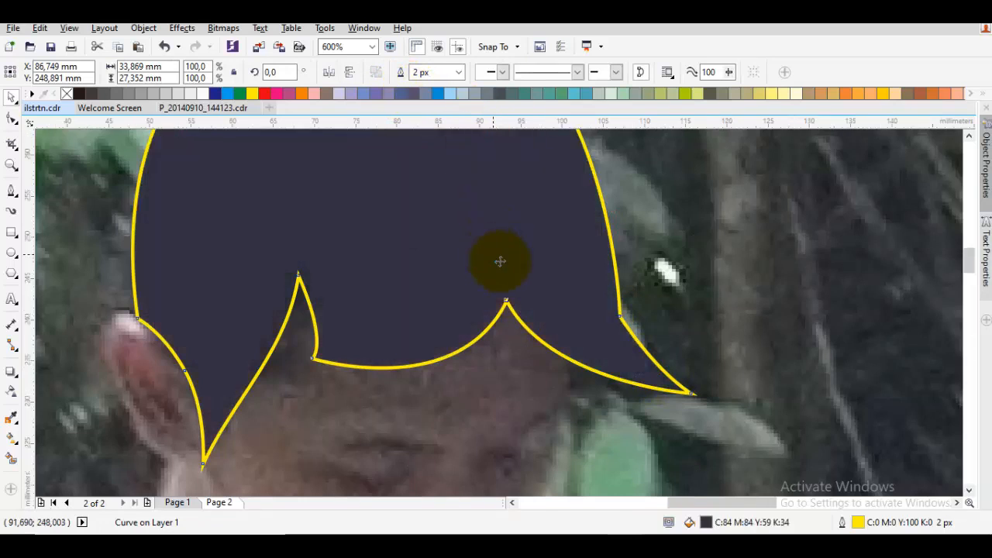
Move the filled hair shape off the photo to inspect it, and undo the move
scroll(500, 261, "down", 4)
left_click(720, 287)
scroll(420, 292, "down", 1)
left_click_drag(407, 290, 731, 289)
left_click(534, 385)
key("ctrl+z")
scroll(509, 292, "up", 2)
key("Escape")
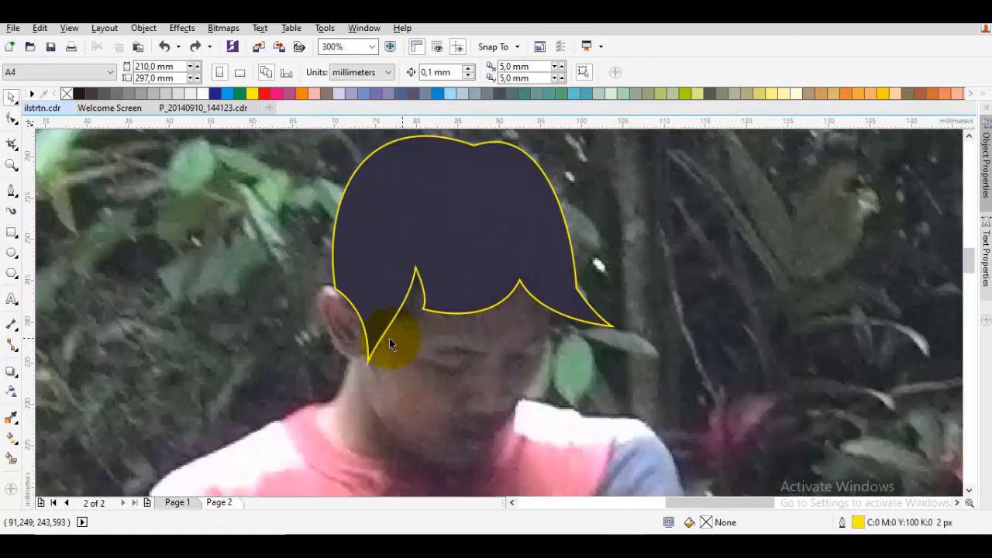
Start the face and neck outline at the hair edge above the ear, tracing around the ear and down the neck to the collar
key("space")
left_click_drag(369, 351, 440, 290)
left_click_drag(409, 233, 382, 229)
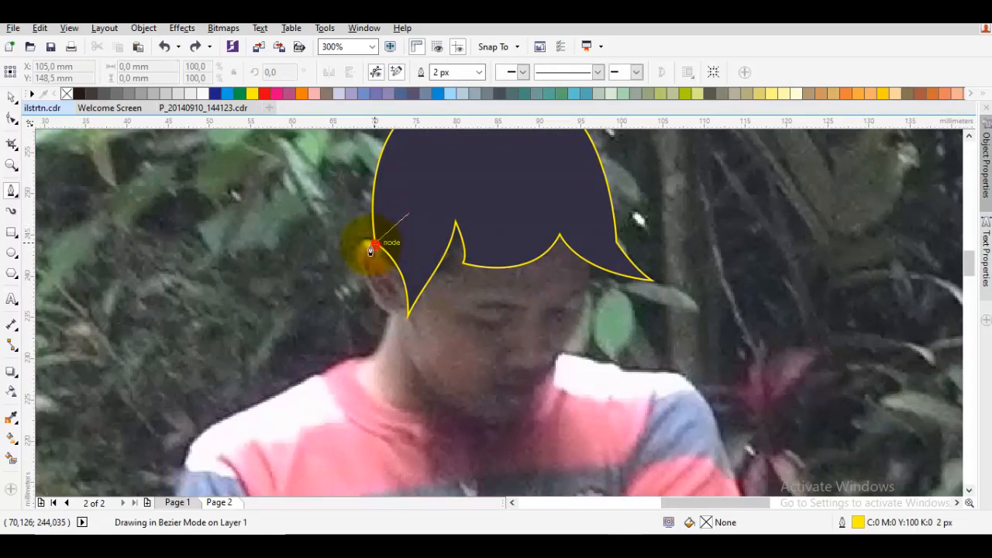
key("space")
mouse_move(394, 316)
left_mouse_down()
mouse_move(382, 365)
mouse_move(334, 378)
mouse_move(285, 365)
mouse_move(265, 333)
left_mouse_up()
scroll(381, 358, "up", 2)
key("ctrl+z")
left_click(334, 374)
scroll(334, 375, "down", 1)
scroll(304, 373, "up", 1)
Trace along the collar, chin and right cheek, and close the face and neck shape, about 28 mm wide and 28 mm tall
left_click_drag(323, 368, 395, 398)
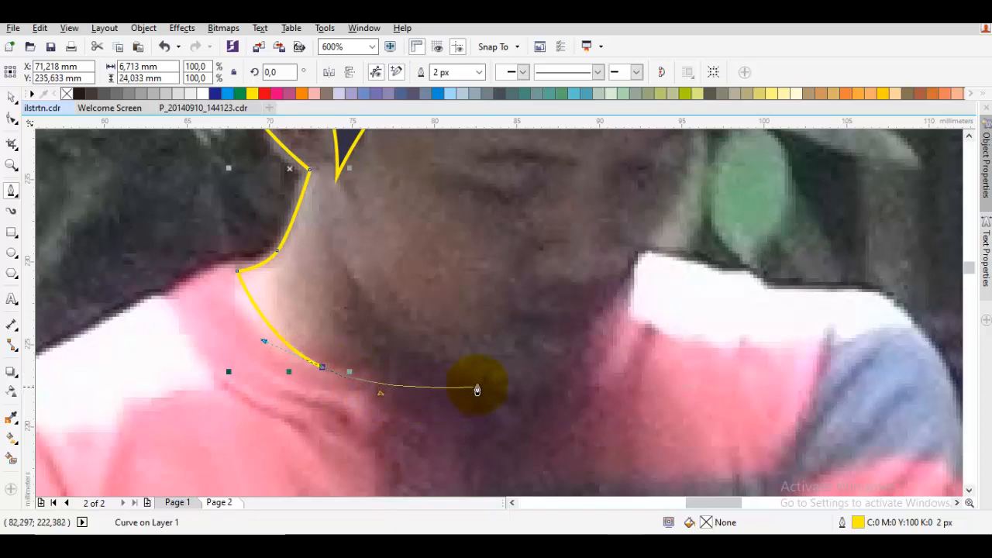
left_click_drag(474, 389, 558, 406)
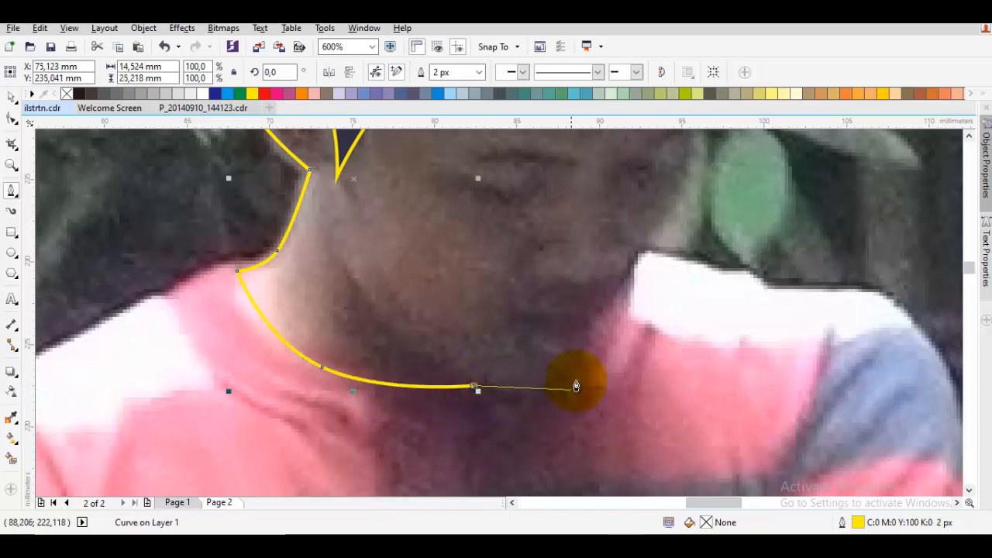
mouse_move(589, 359)
left_mouse_down()
mouse_move(613, 284)
mouse_move(609, 312)
mouse_move(608, 303)
left_mouse_up()
left_click_drag(710, 136, 600, 299)
left_click_drag(594, 229, 577, 157)
left_click(252, 188)
left_click_drag(235, 193, 360, 139)
scroll(411, 274, "down", 2)
scroll(317, 357, "up", 2)
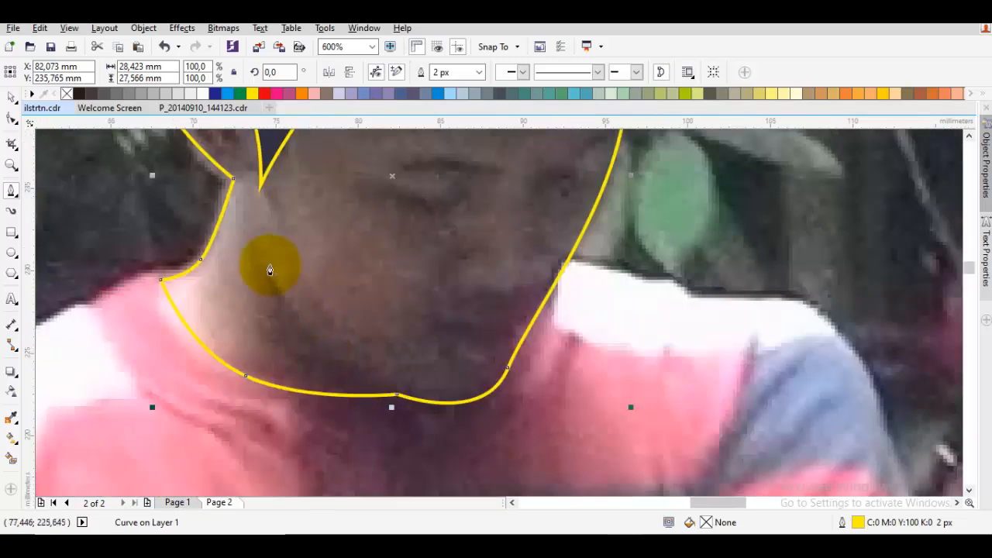
Draw a closed neck shadow shape about 24 mm wide and 14 mm tall, following the jawline and extending below the collar
left_click(254, 216)
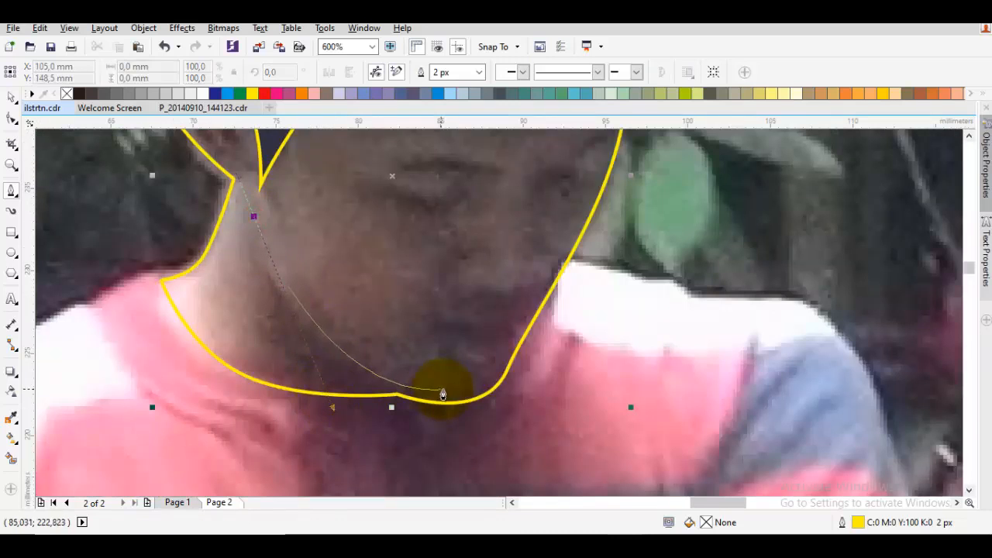
left_click_drag(461, 383, 440, 401)
left_click_drag(490, 381, 507, 319)
left_click(622, 423)
left_click(427, 463)
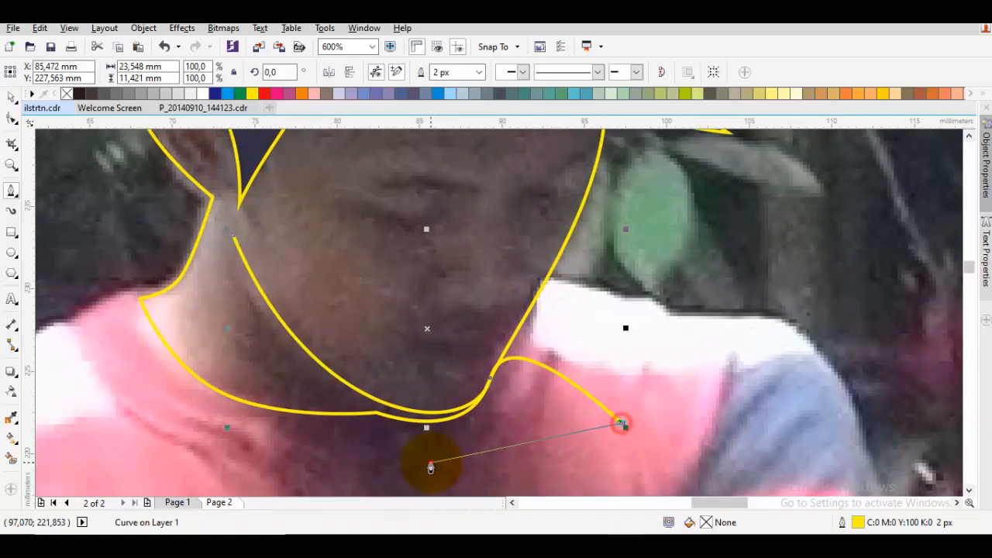
left_click_drag(230, 245, 210, 475)
Try intersecting the neck shadow shape with the face outline, and undo the intersection
key("space")
left_click(388, 351, "shift")
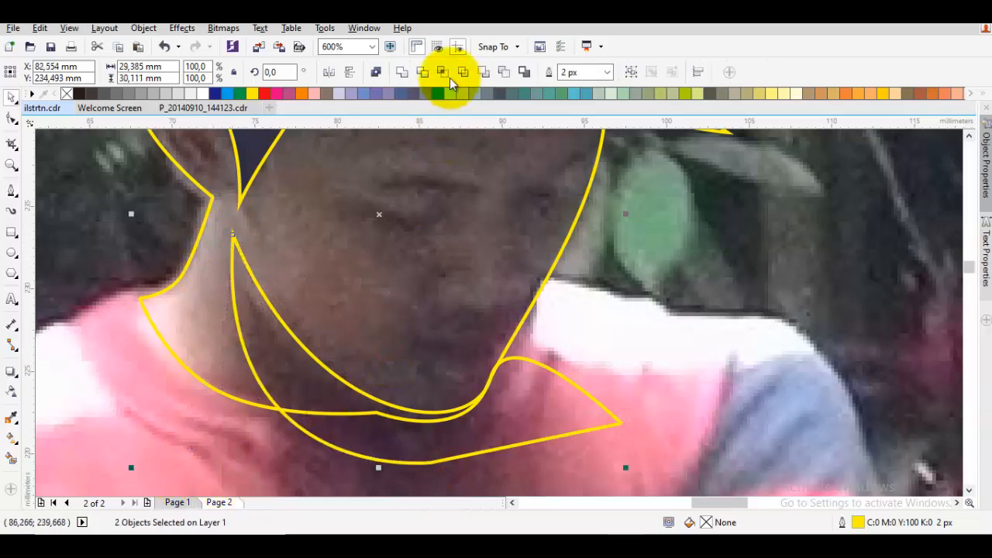
left_click(445, 72)
right_click(526, 399)
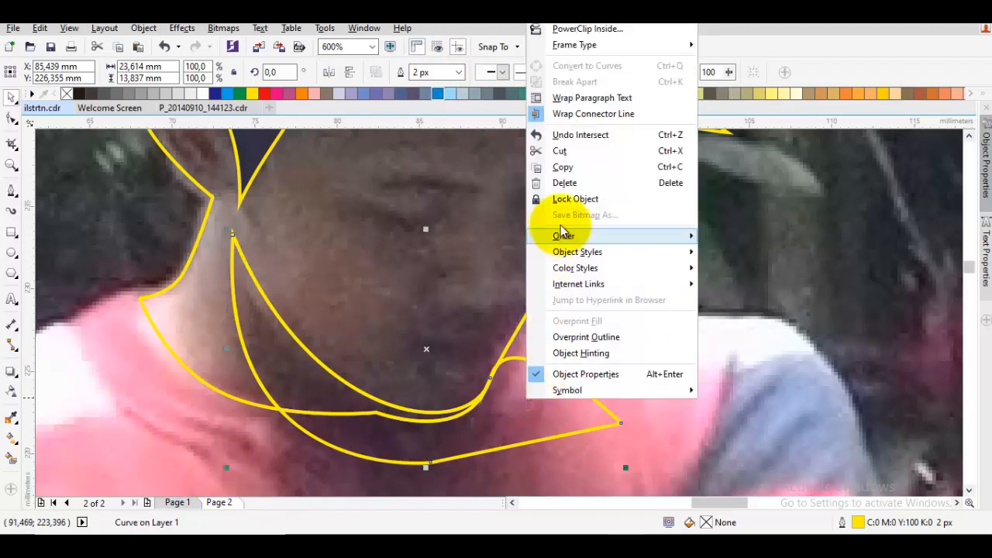
left_click(507, 416)
key("space")
key("ctrl+z")
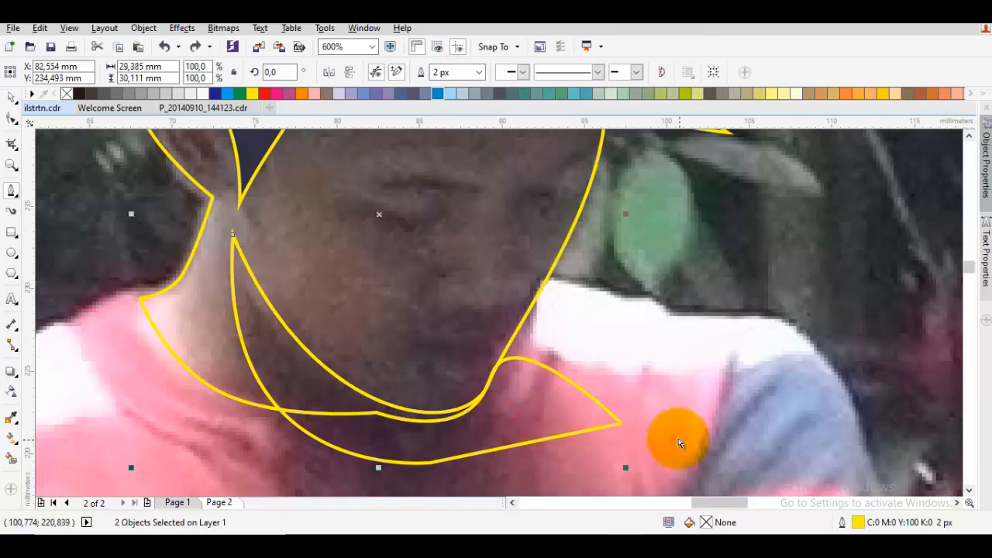
left_click(383, 326)
left_click(198, 46)
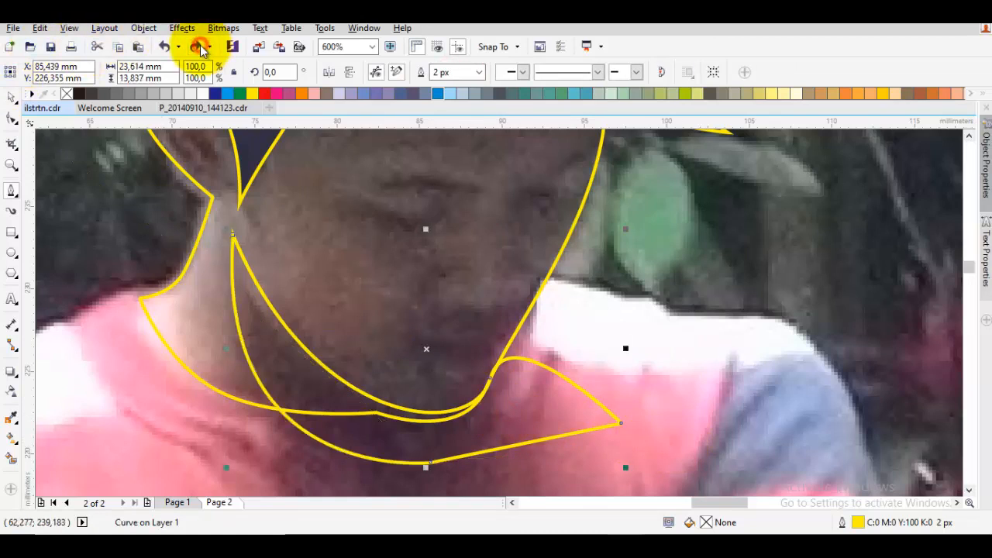
Move the shadow shape's node beside the chin outward past the face outline and adjust the adjoining curve
left_click(518, 399)
double_click(520, 400)
left_click_drag(491, 378, 513, 375)
left_click_drag(493, 437, 468, 444)
key("space")
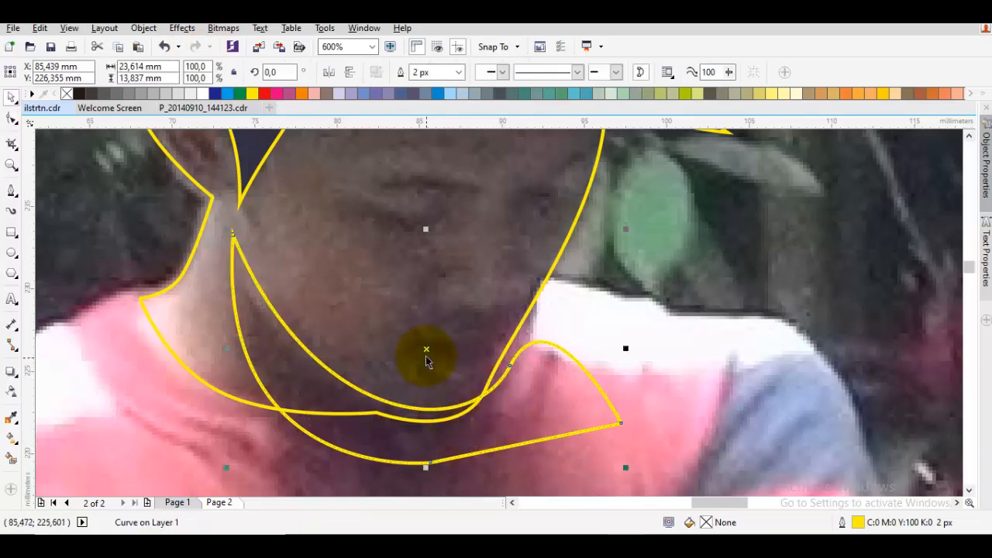
Intersect the neck shadow shape with the face outline, and delete the original shadow shape that extends past the collar
left_click(368, 309, "shift")
left_click(440, 74)
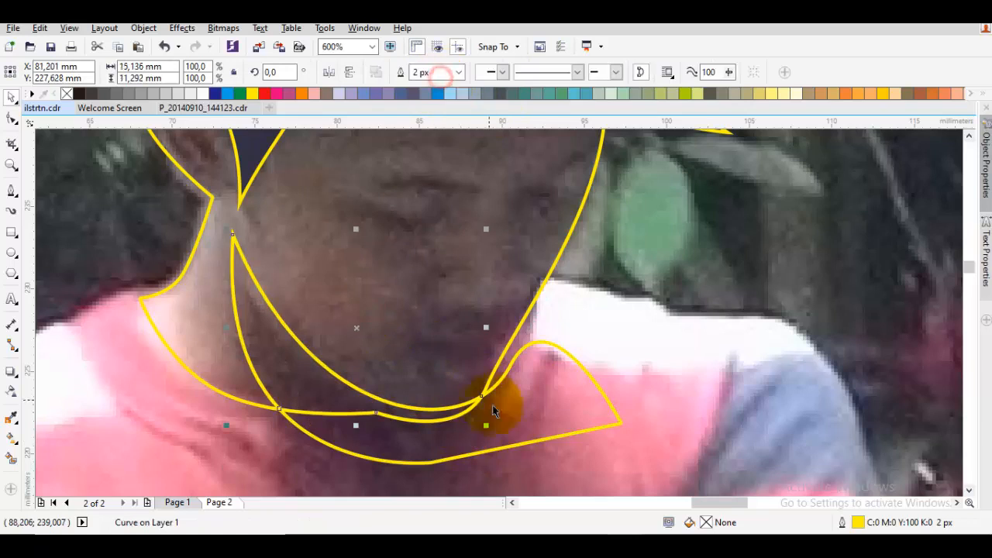
right_click(555, 411)
left_click(612, 190)
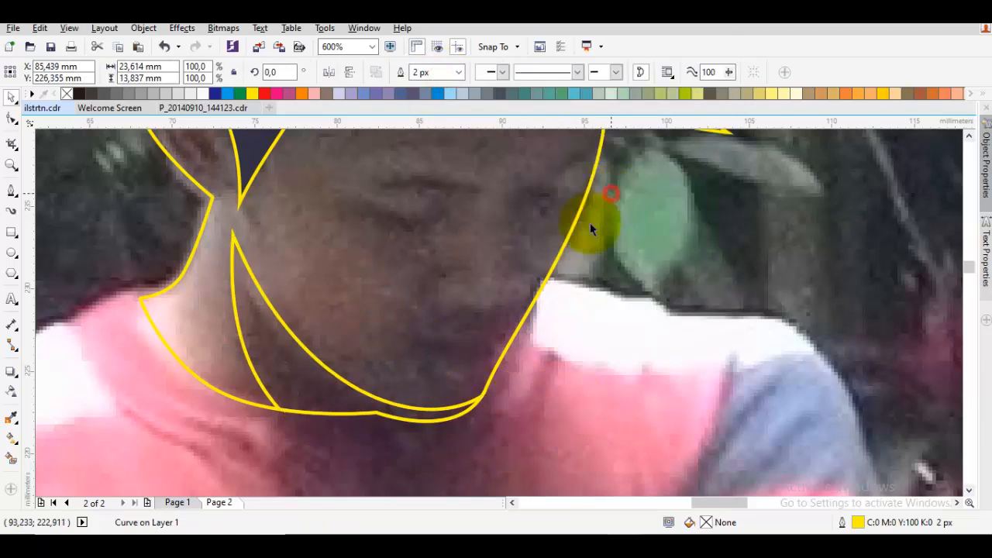
Fill the face and neck outline with the sand skin colour C0 M20 Y40 K0
left_click(370, 264)
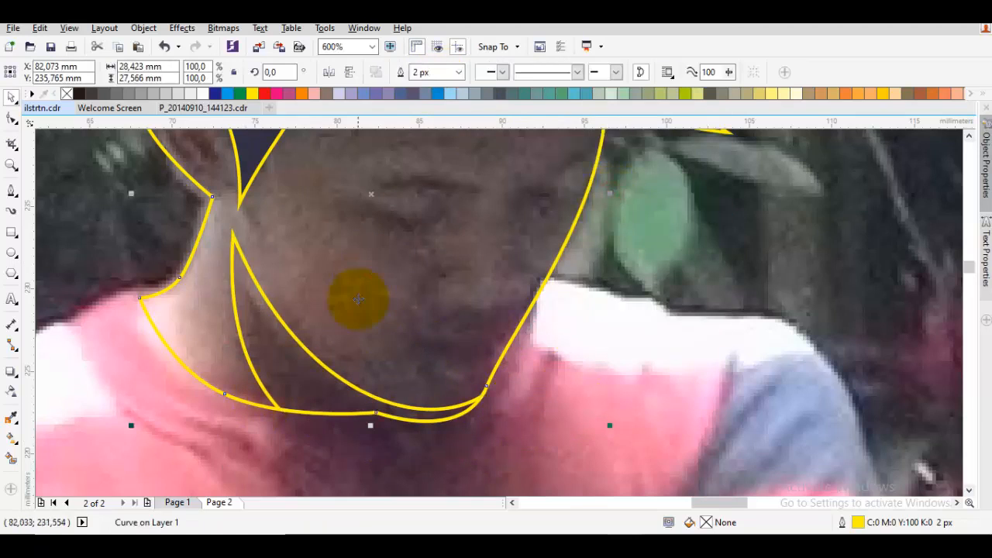
left_click(896, 92)
key("space")
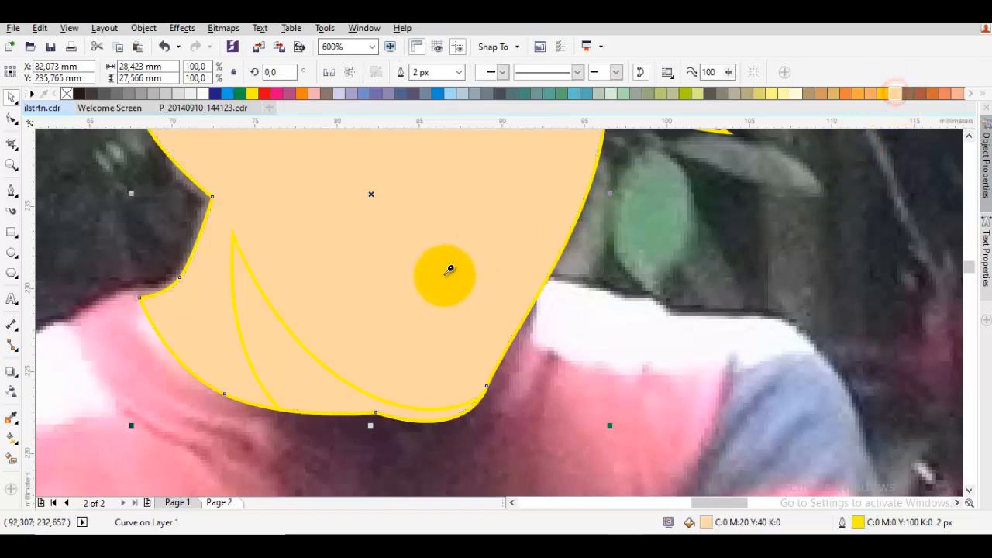
scroll(404, 300, "down", 1)
key("space")
Select the face and neck shadow shapes together and reorder them directly in front of the photo, behind the hair
left_click(380, 273)
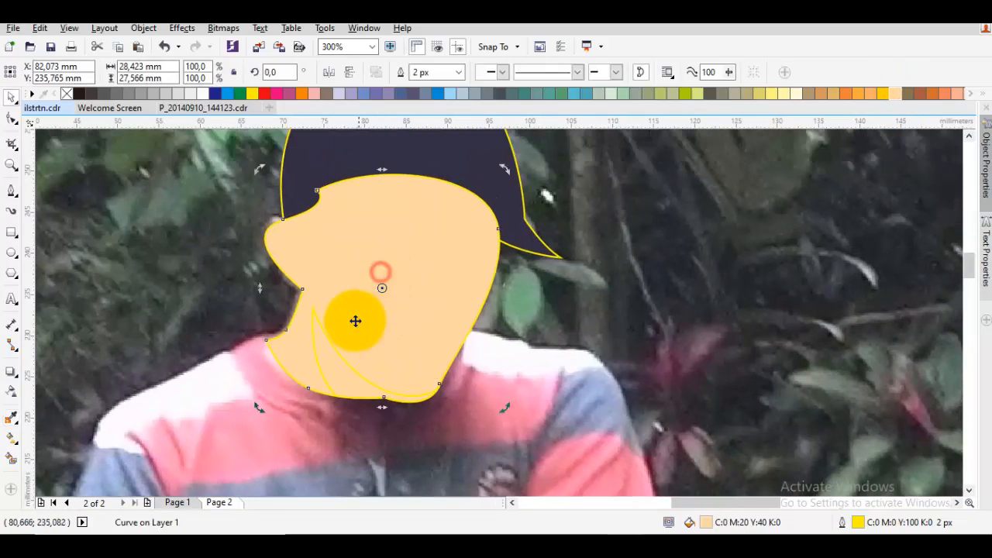
key("F10")
left_click(348, 332)
key("space")
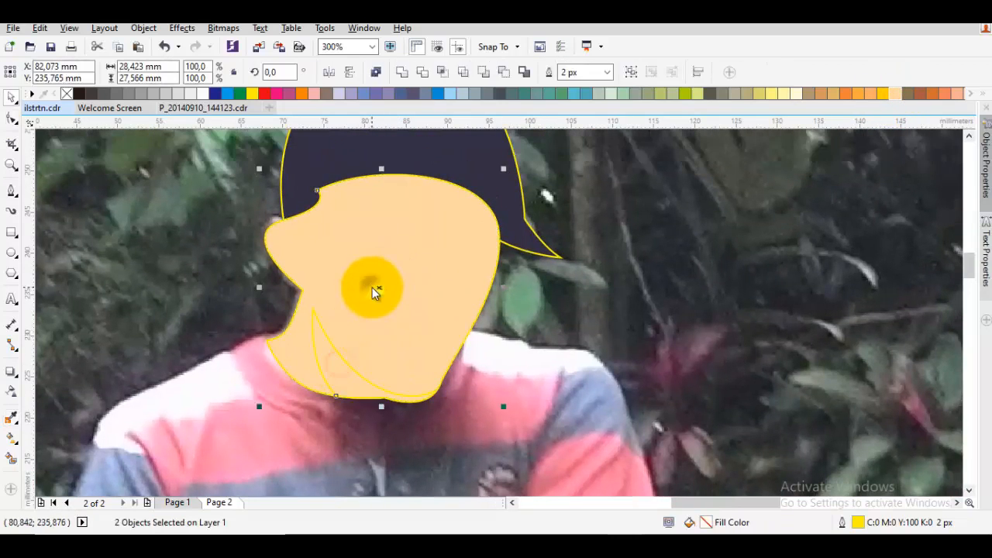
right_click(376, 288)
mouse_move(411, 387)
left_click(593, 489)
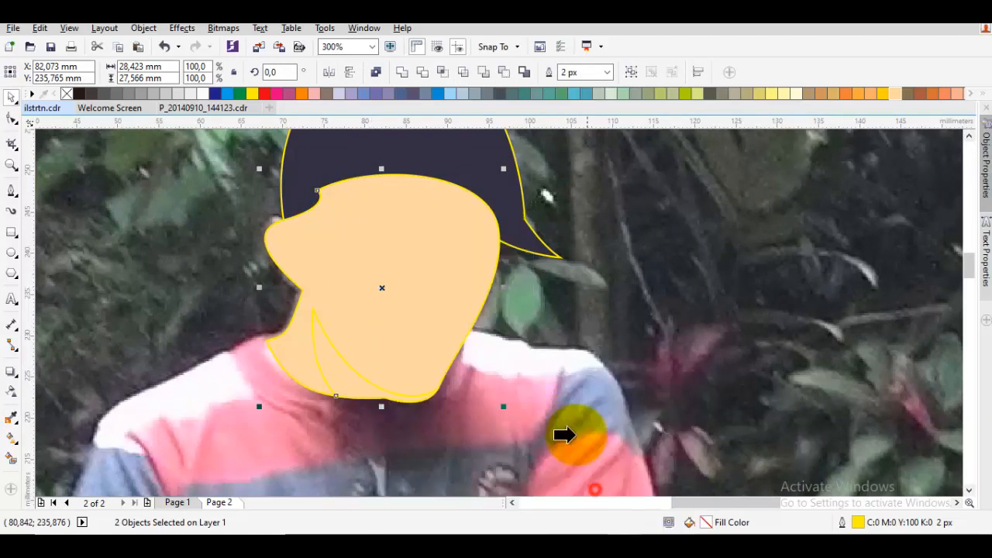
left_click(571, 423)
key("Escape")
Sample the face's skin colour, darken it to C18 M42 Y51 K0, and apply it to the neck shadow
left_click_drag(395, 366, 438, 334)
left_click(442, 328)
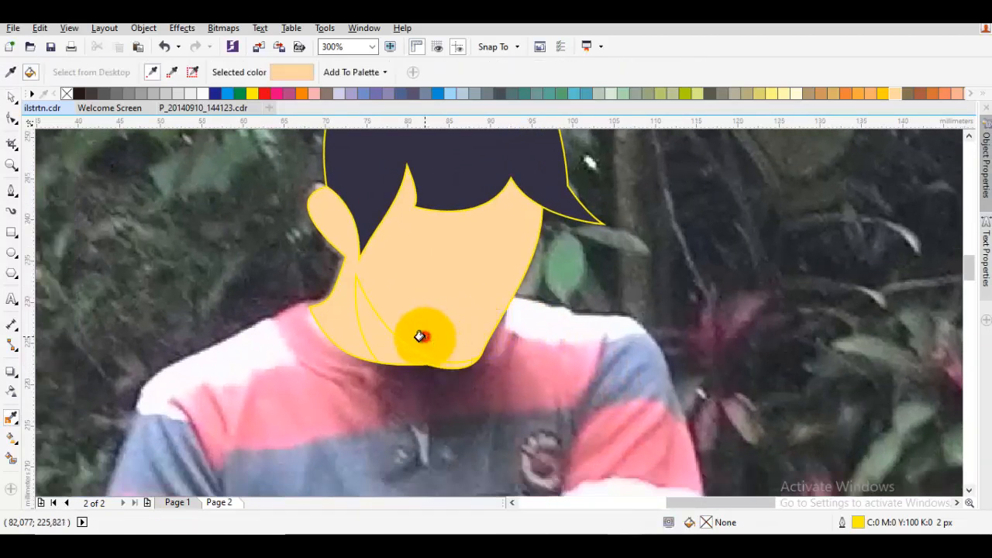
key("shift+F11")
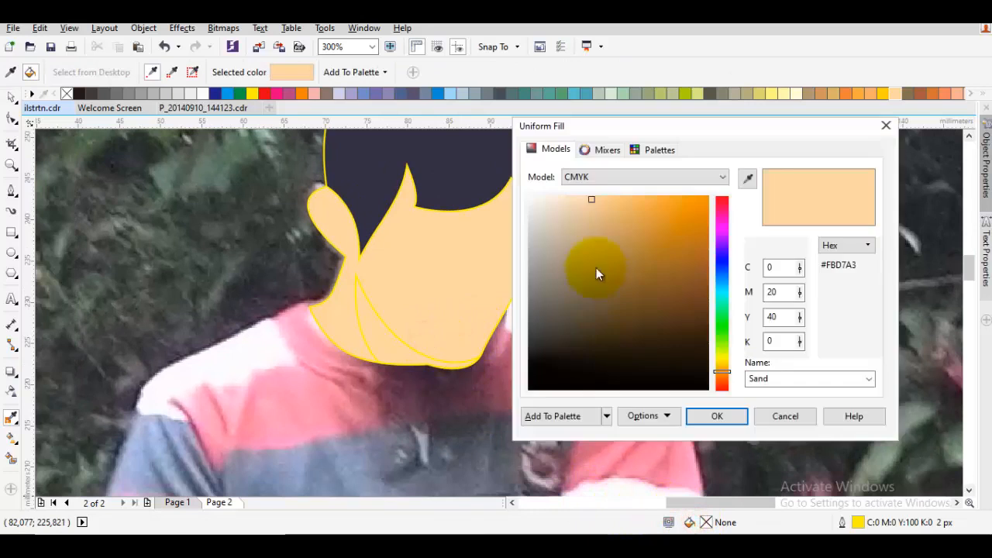
left_click_drag(597, 218, 600, 228)
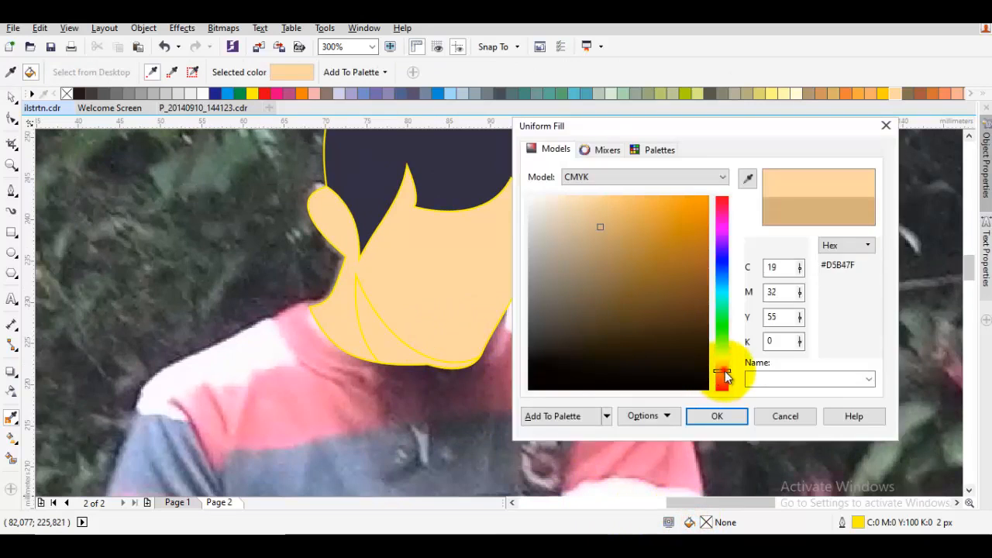
left_click_drag(724, 378, 728, 383)
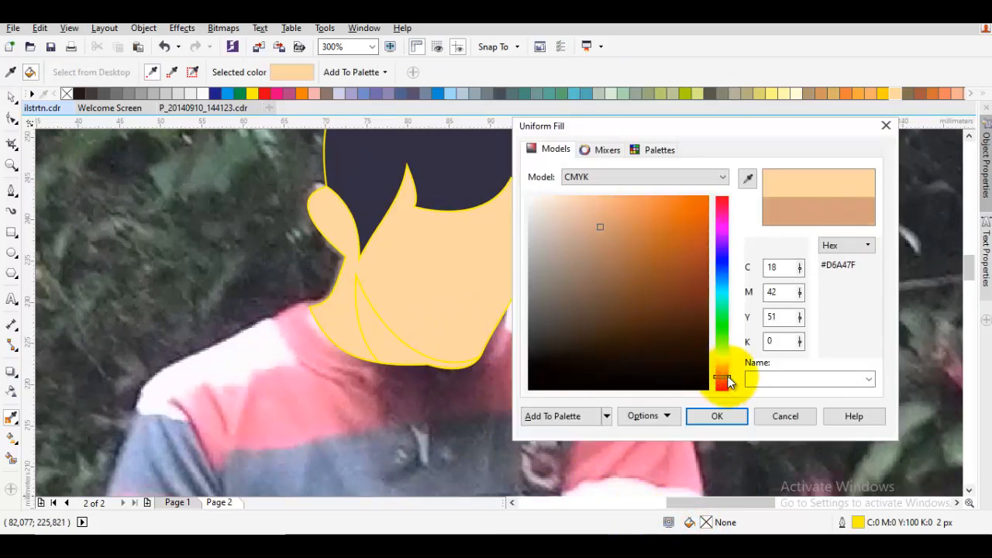
left_click(708, 421)
left_click(390, 347)
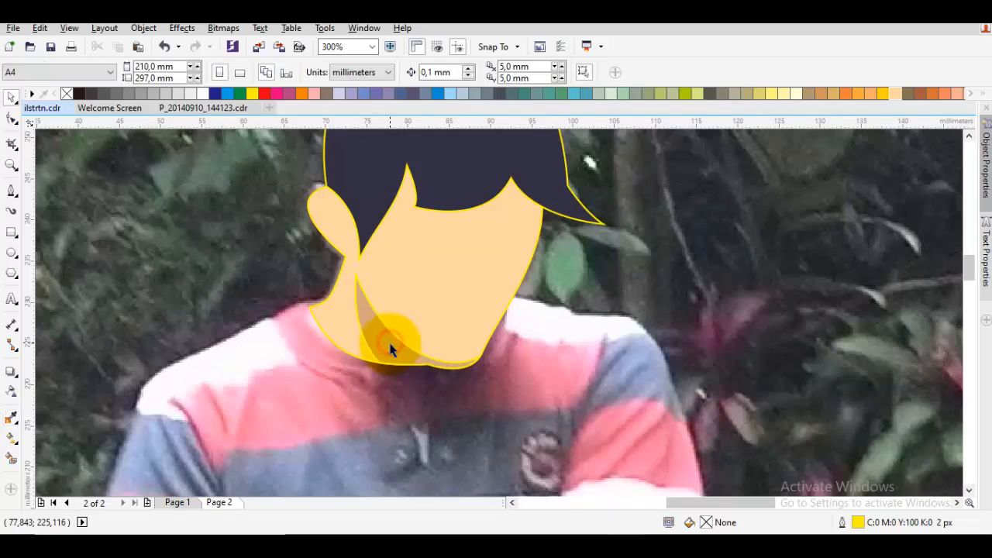
Start a Pen outline of the upper hand, tracing across the wrist and along the hand's underside to the fingers
scroll(390, 348, "down", 3)
left_click_drag(644, 344, 626, 348)
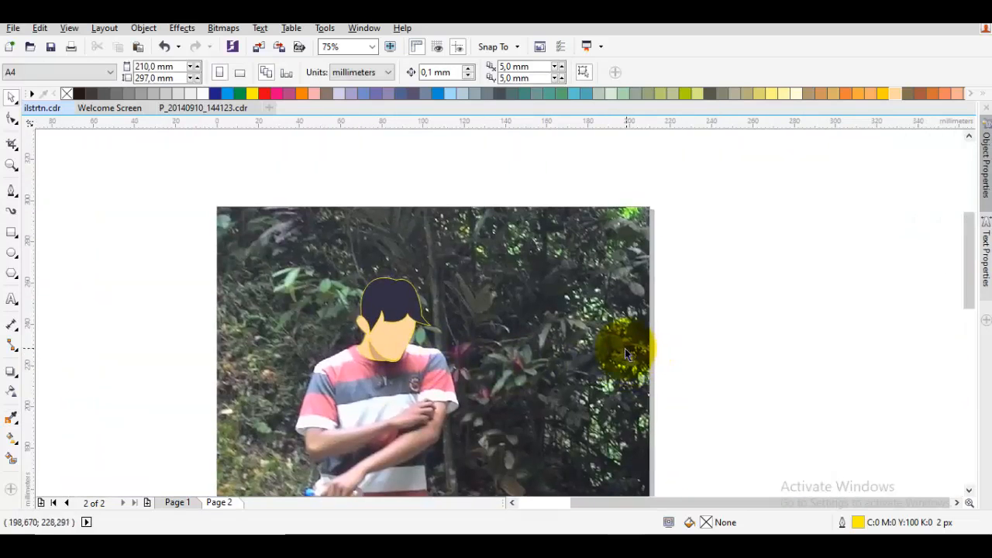
scroll(372, 335, "up", 2)
left_click_drag(372, 335, 438, 245)
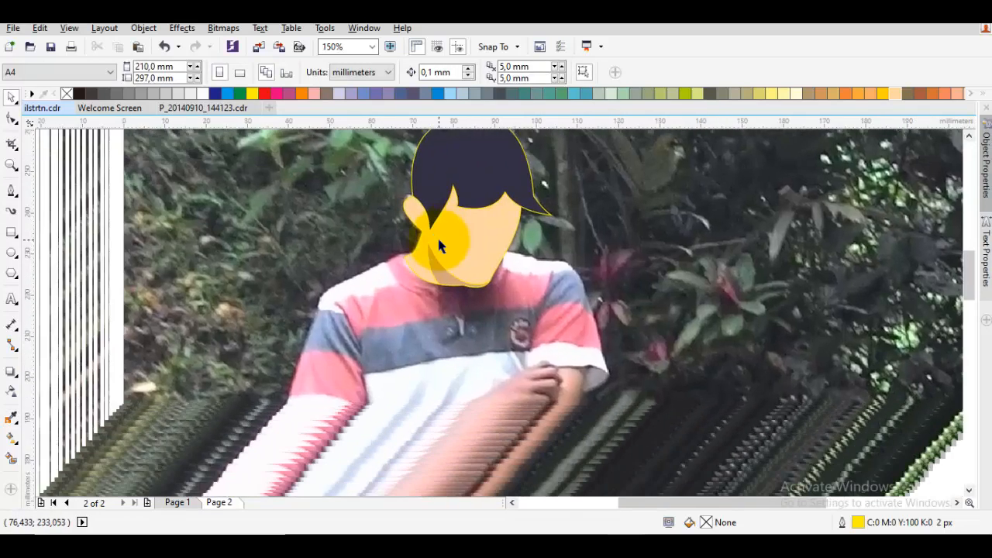
left_click_drag(466, 284, 444, 198)
key("p")
scroll(464, 314, "up", 1)
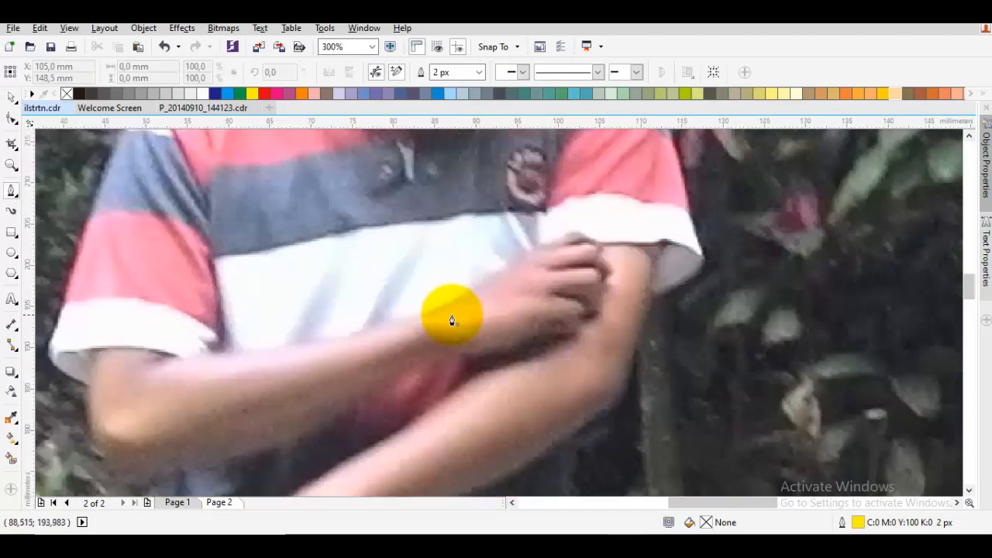
left_click_drag(421, 313, 443, 348)
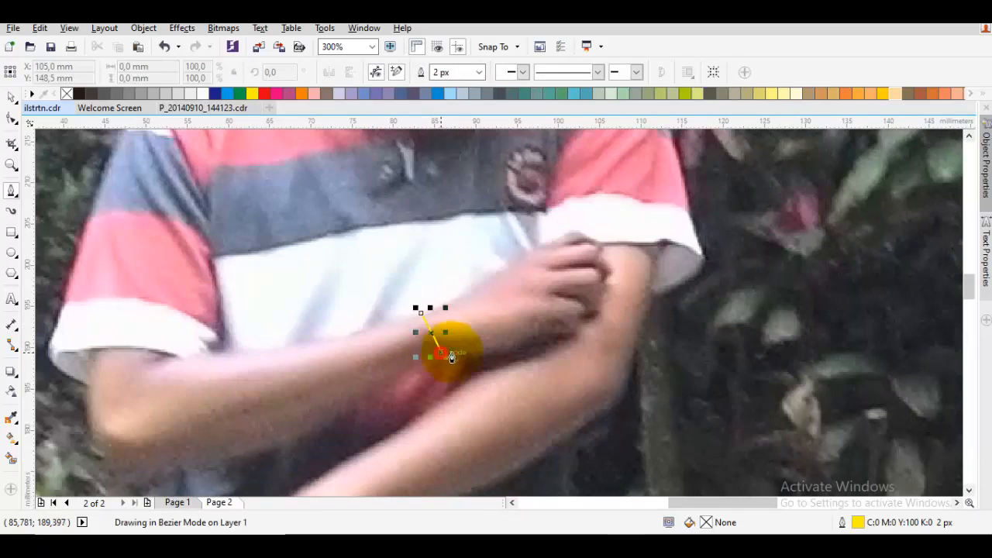
left_click_drag(507, 361, 561, 353)
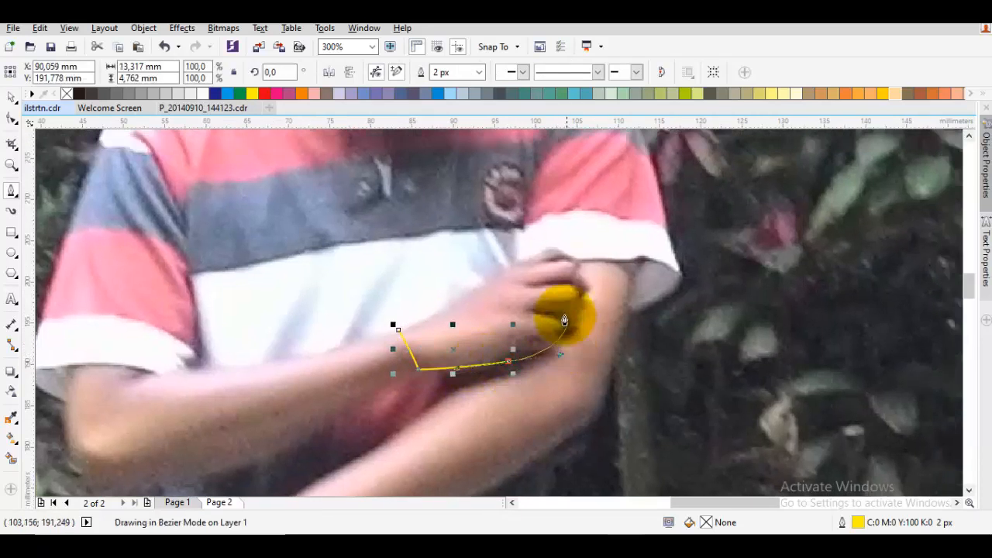
left_click(564, 314)
left_click_drag(589, 272, 586, 241)
key("ctrl+z")
scroll(581, 268, "up", 1)
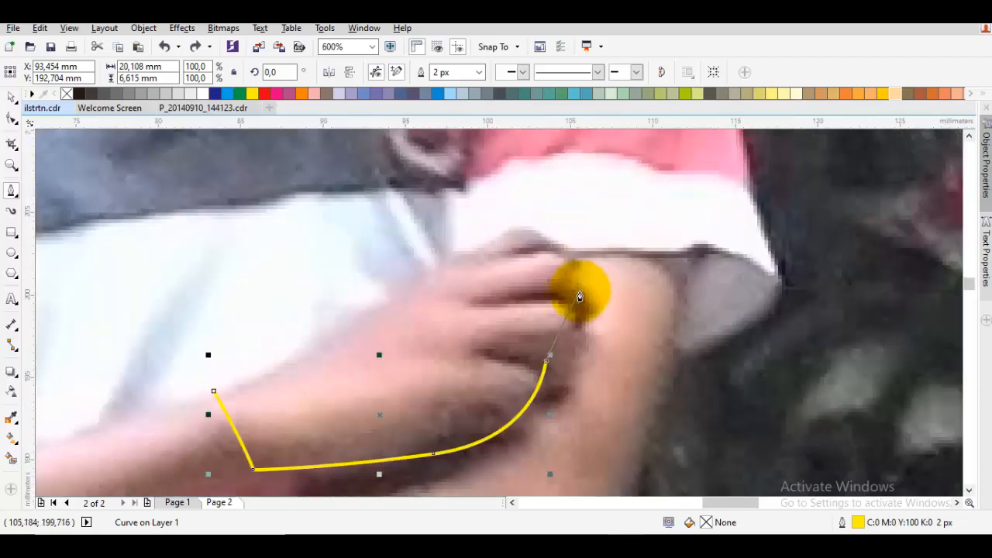
Continue the hand outline around the knuckles and back to the wrist, closing a shape about 22 mm wide and 15 mm tall
left_click_drag(582, 286, 584, 242)
left_click_drag(515, 224, 496, 227)
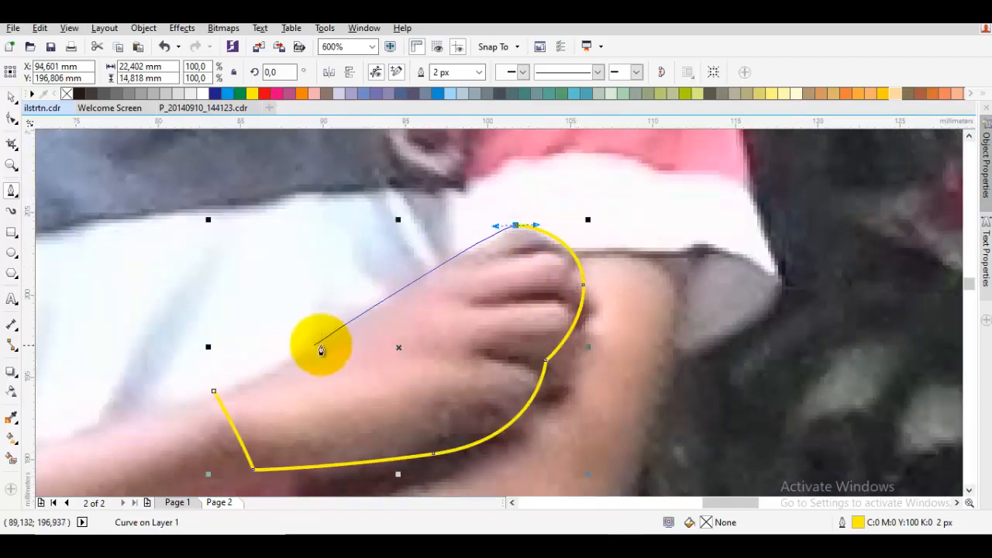
left_click_drag(322, 349, 355, 327)
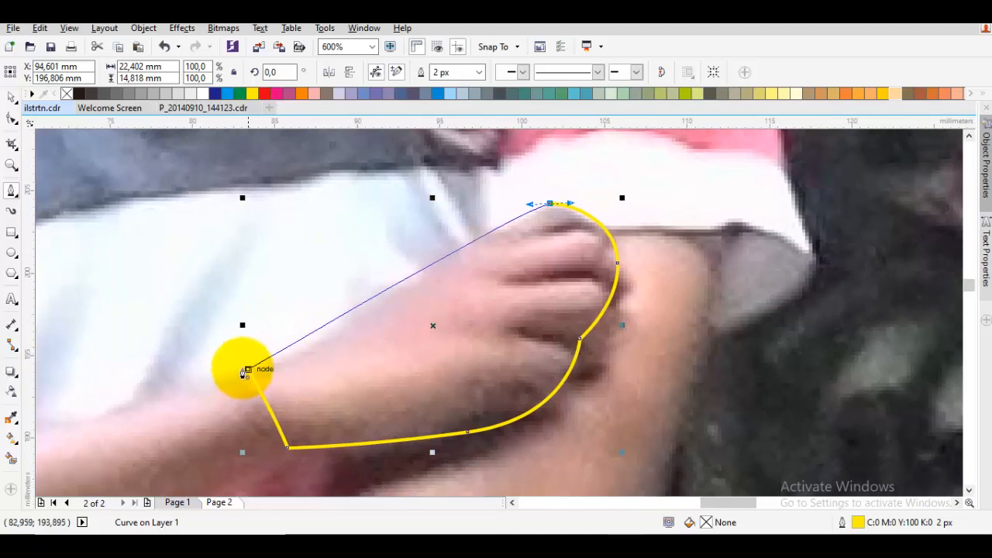
left_click_drag(248, 369, 415, 314)
key("space")
left_click(460, 304)
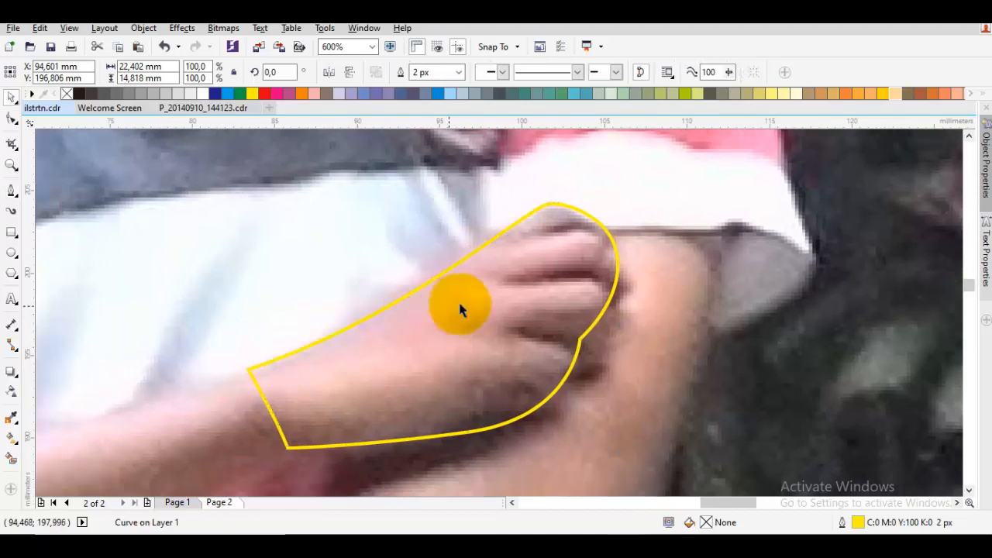
Draw a closed shadow shape about 28 mm wide and 15 mm tall, crossing the hand's lower half and extending past its outline
scroll(488, 306, "down", 1)
left_click_drag(492, 301, 472, 282)
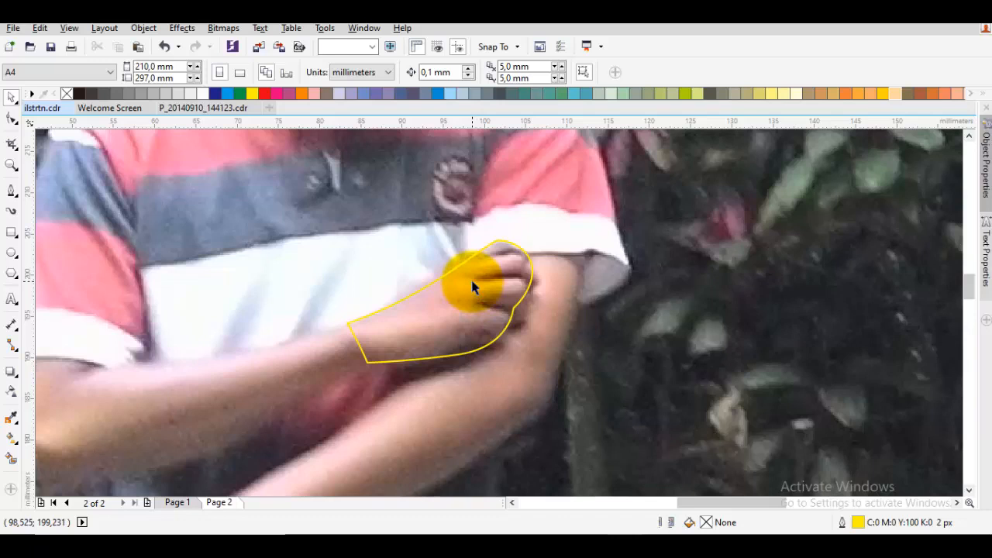
key("F4")
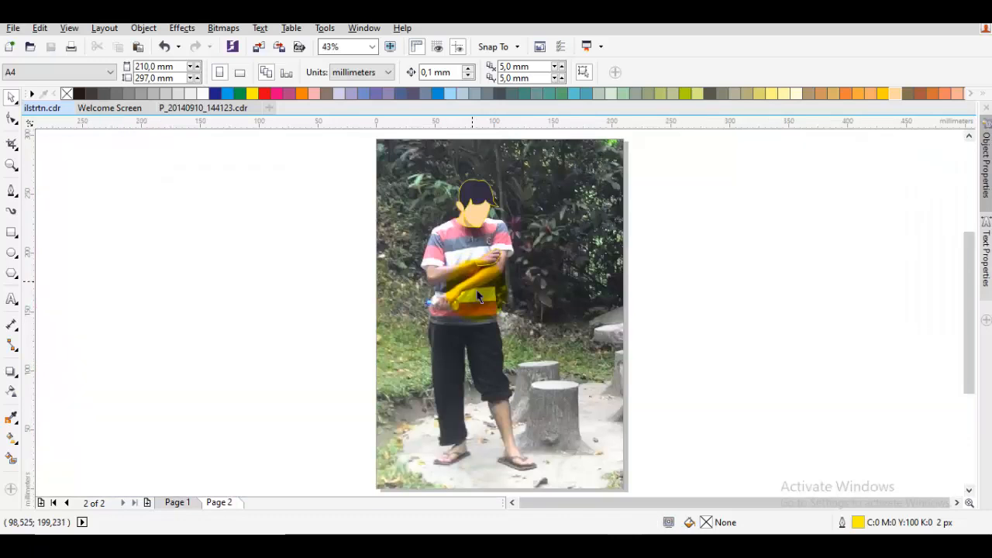
left_click_drag(470, 231, 471, 269)
scroll(471, 268, "up", 1)
key("space")
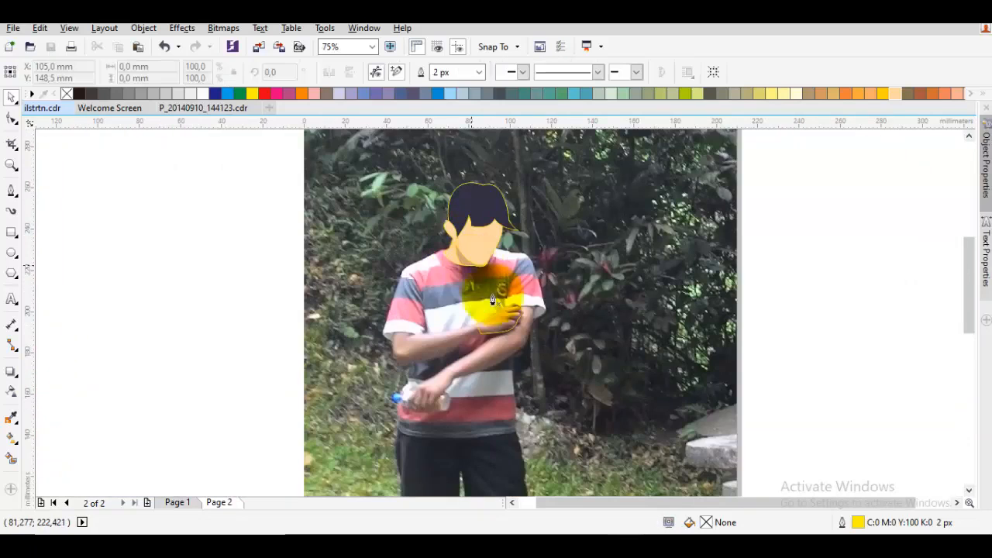
scroll(518, 317, "up", 2)
left_click_drag(522, 314, 539, 297)
scroll(539, 297, "up", 1)
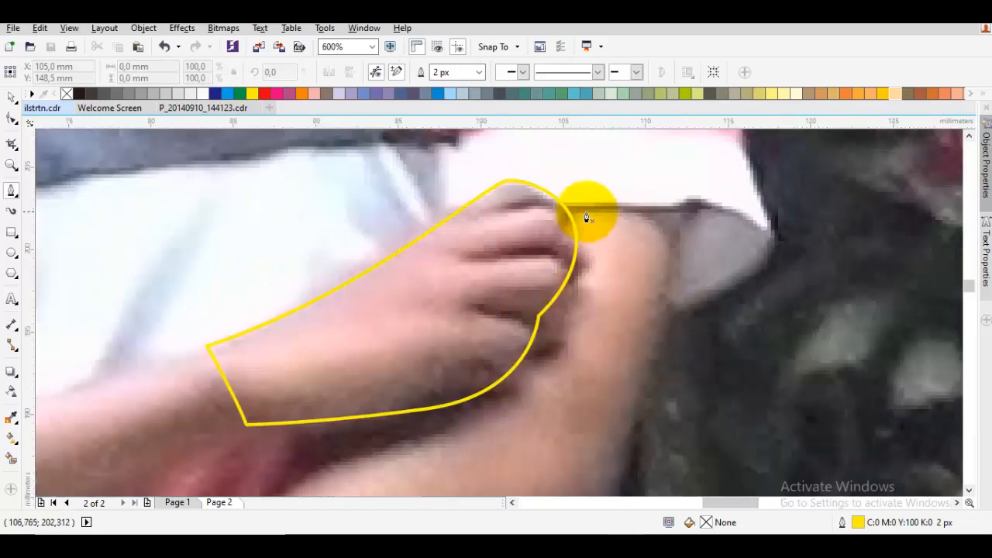
left_click_drag(591, 212, 594, 353)
left_click_drag(341, 366, 381, 348)
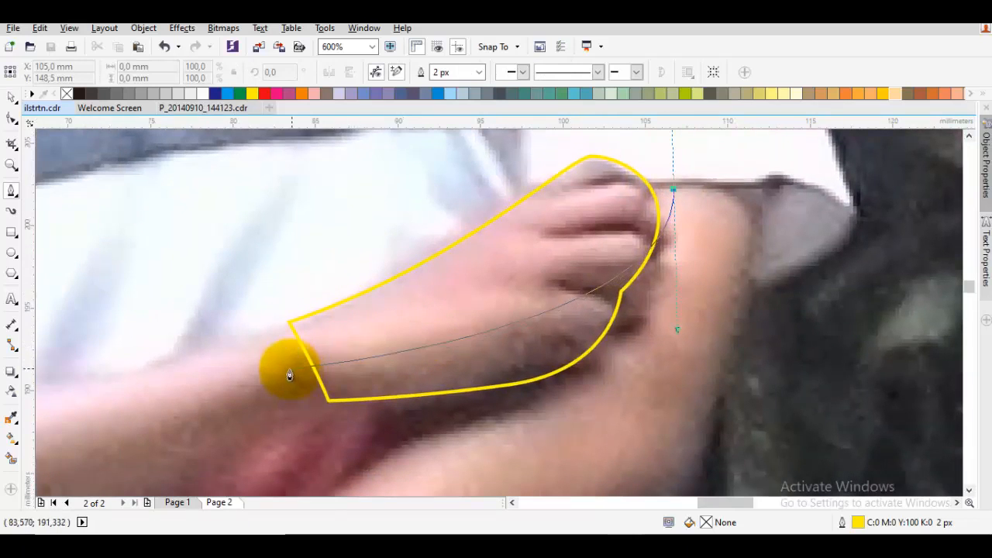
left_click(285, 384)
left_click_drag(451, 427, 755, 344)
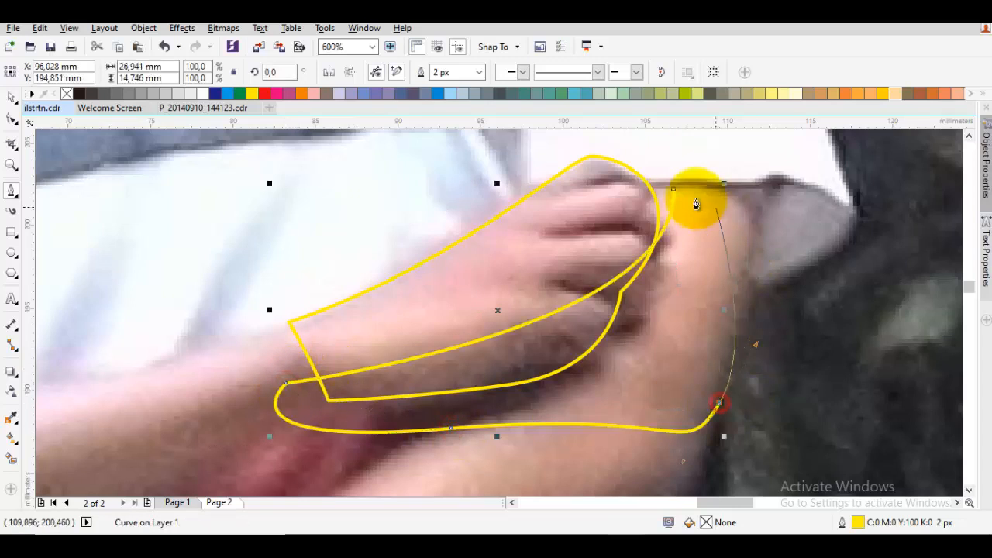
left_click(677, 194)
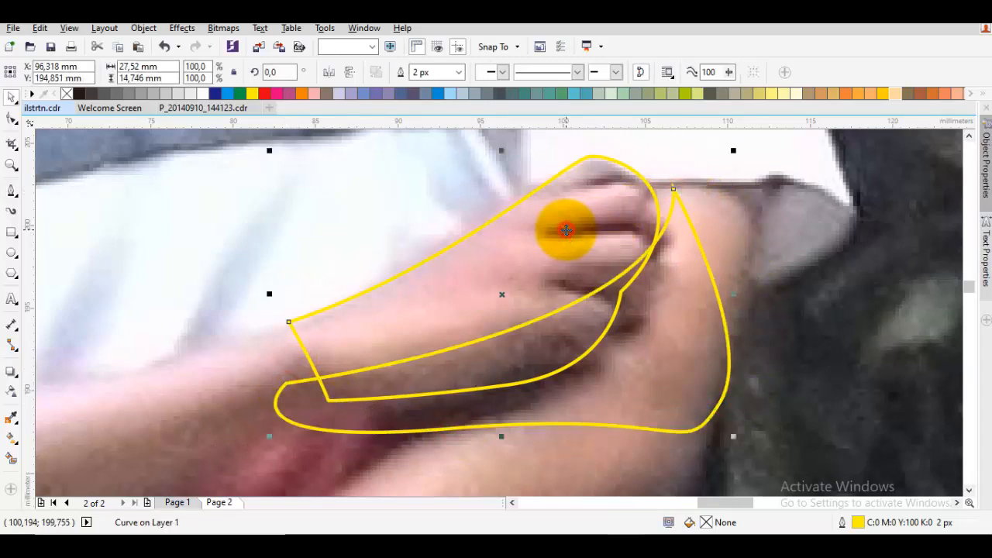
Intersect the shadow shape with the hand outline, and delete the original oversized shadow shape
left_click(445, 71)
right_click(664, 272)
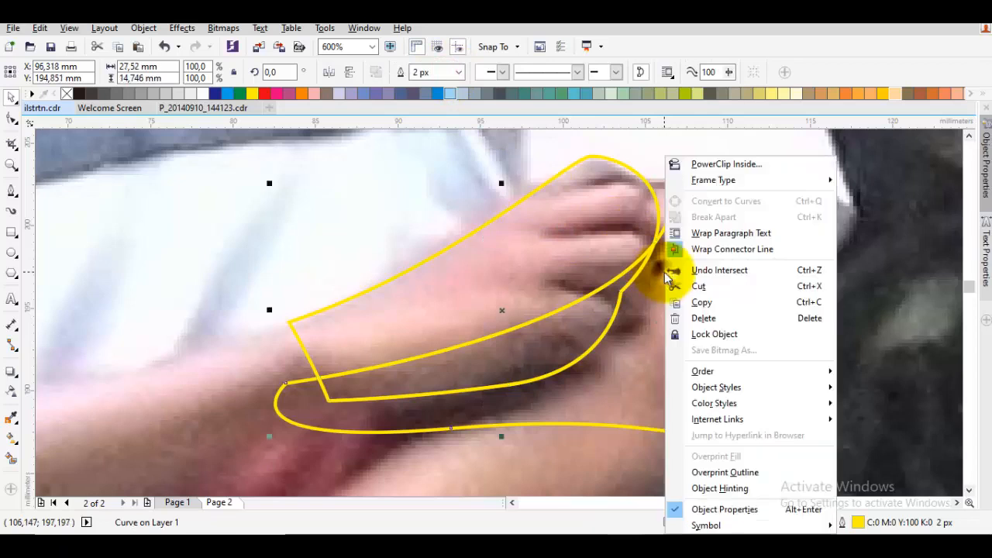
left_click(689, 317)
Sample the skin colour from the face and fill the hand shape with it
scroll(690, 316, "down", 4)
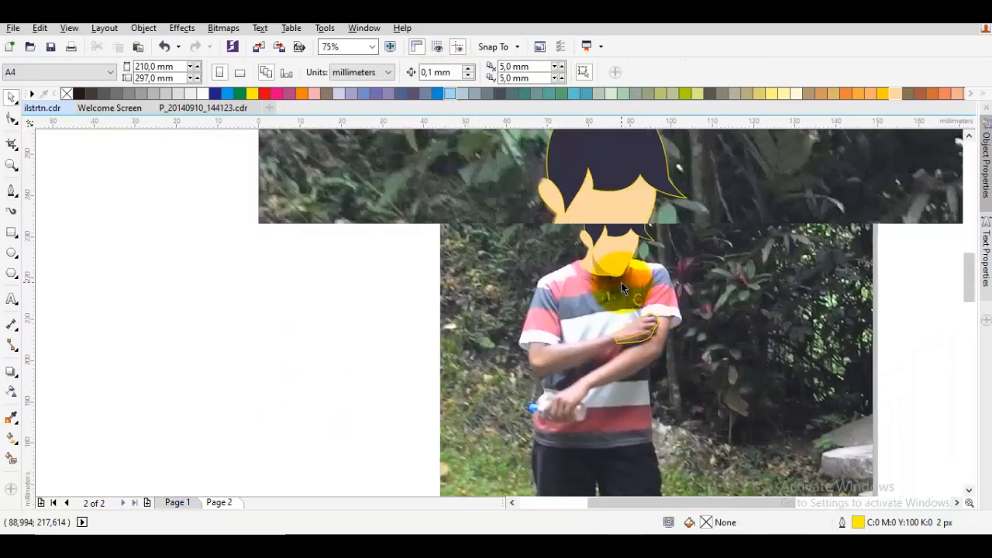
key("i")
left_click(615, 224)
left_click(662, 364)
key("space")
Sample the neck shadow's colour and apply it to the shadow along the hand's underside
key("i")
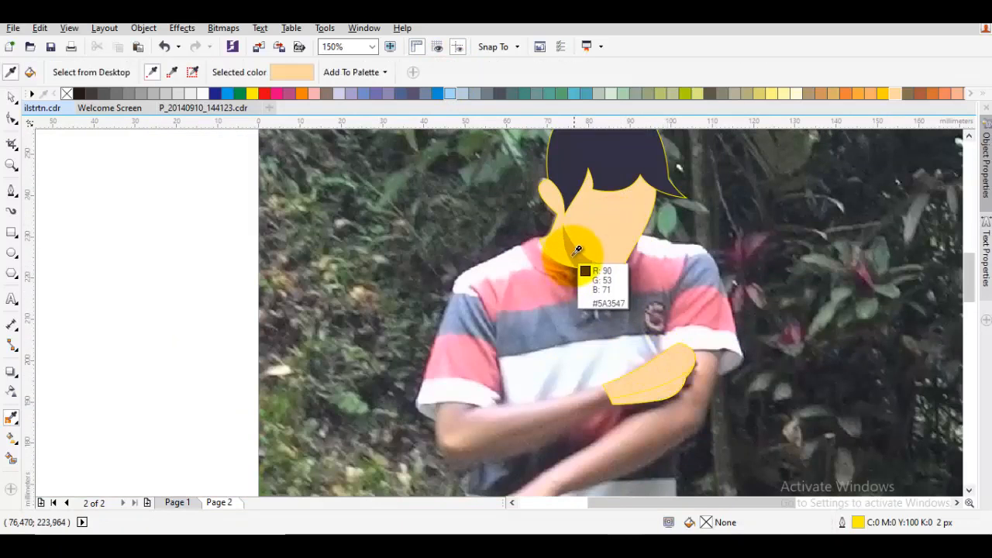
left_click(574, 255)
scroll(659, 389, "up", 1)
left_click(669, 400)
key("space")
Reshape the upper edge of the raised hand by lowering its top node and adjusting the curve handles to match the photo
scroll(675, 399, "down", 1)
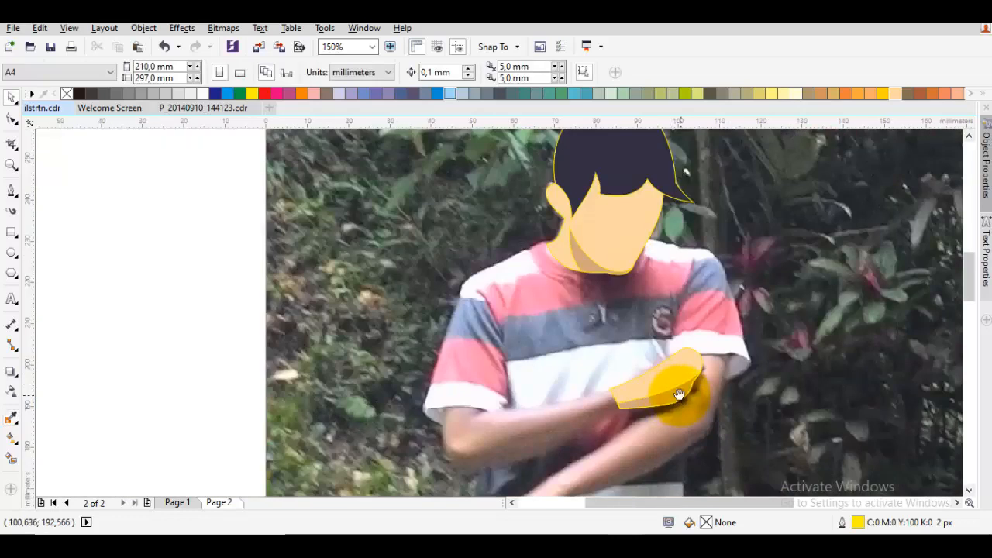
left_click_drag(679, 395, 631, 384)
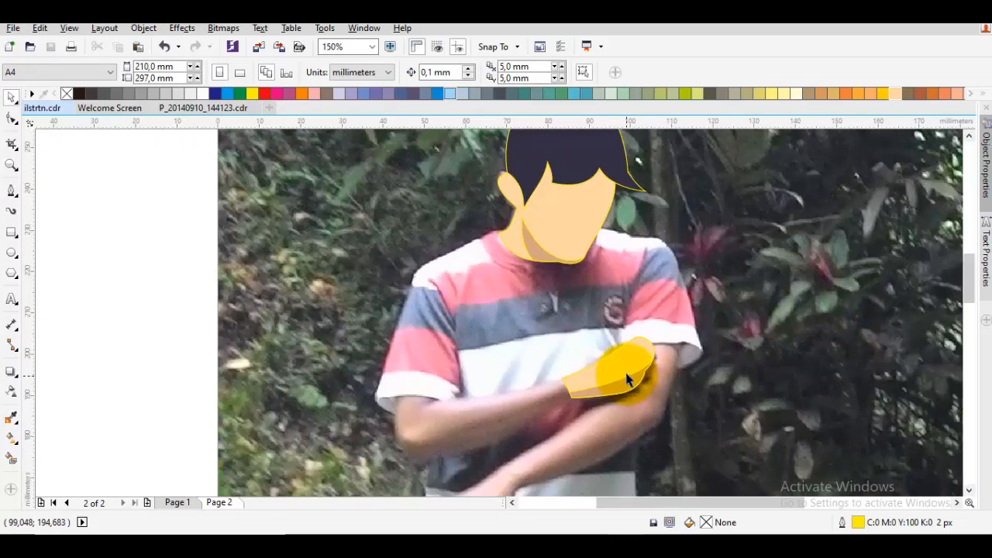
scroll(634, 358, "up", 1)
key("F10")
left_click(633, 353)
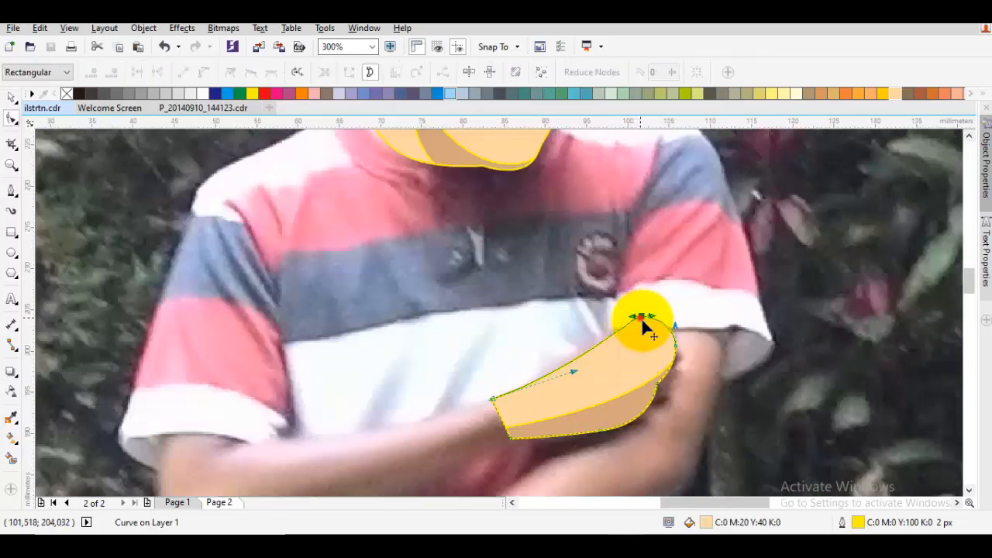
left_click_drag(642, 321, 653, 338)
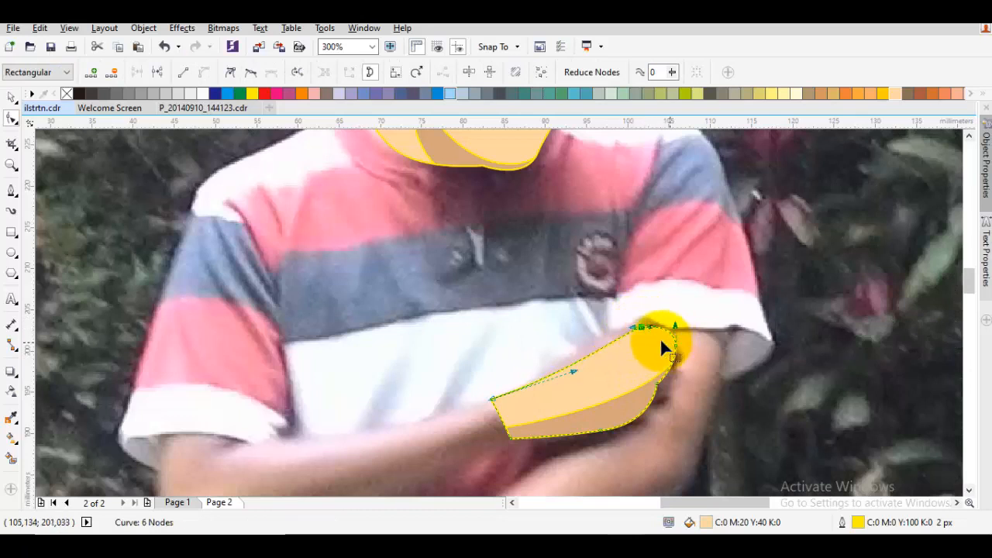
left_click_drag(574, 372, 555, 385)
left_click(624, 332)
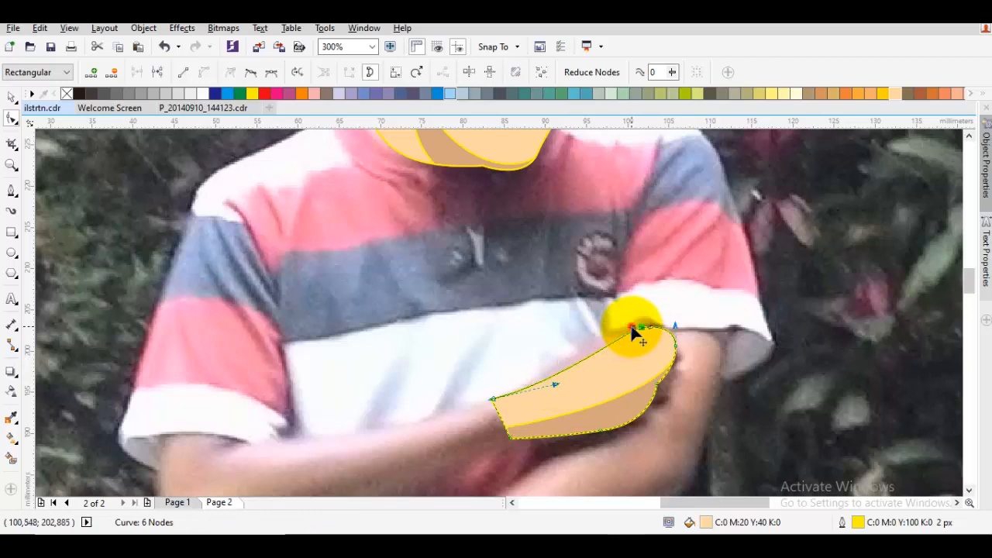
left_click_drag(632, 328, 629, 325)
Add a node on the raised hand's outer edge, delete the node just above it, and reshape the curve leading to the top
scroll(688, 339, "up", 2)
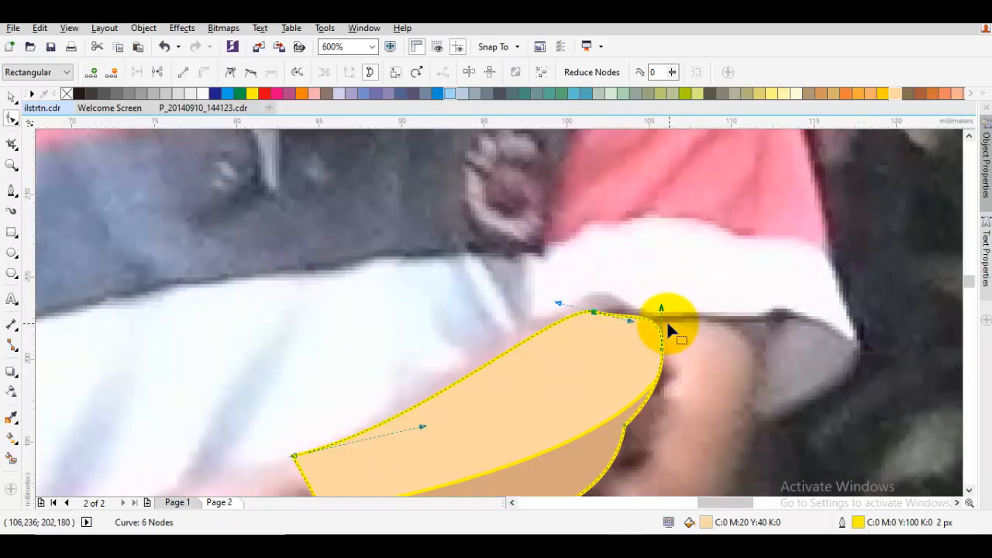
left_click(657, 384)
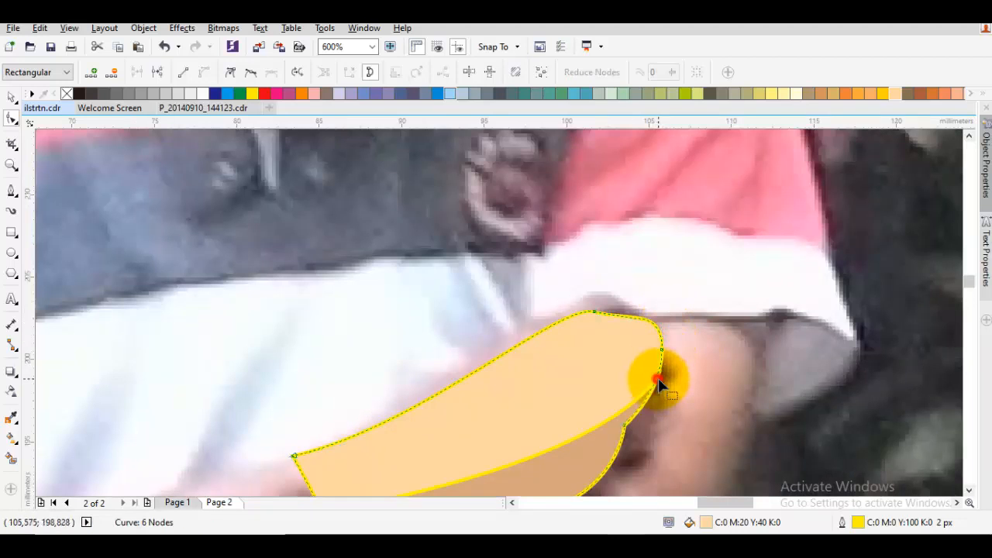
scroll(665, 380, "up", 2)
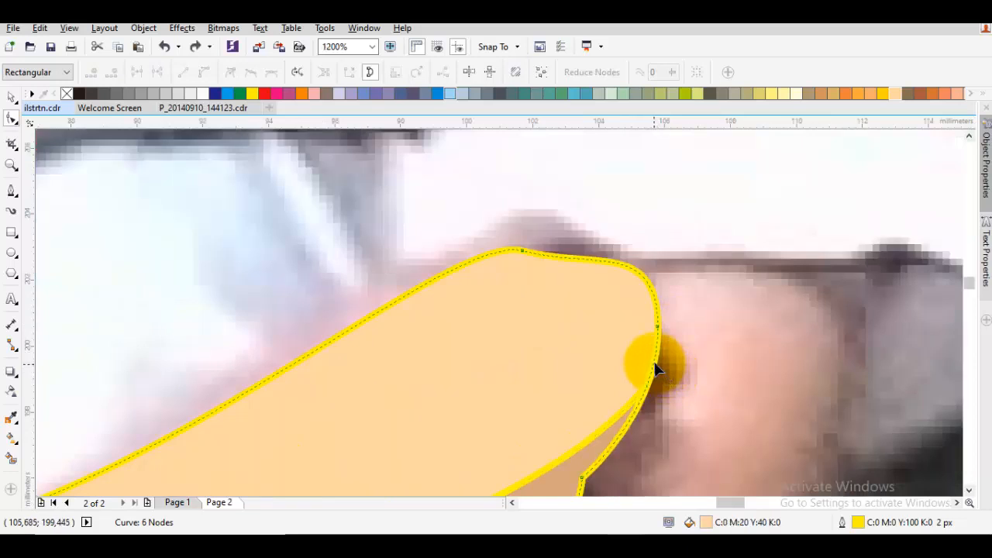
left_click(655, 364)
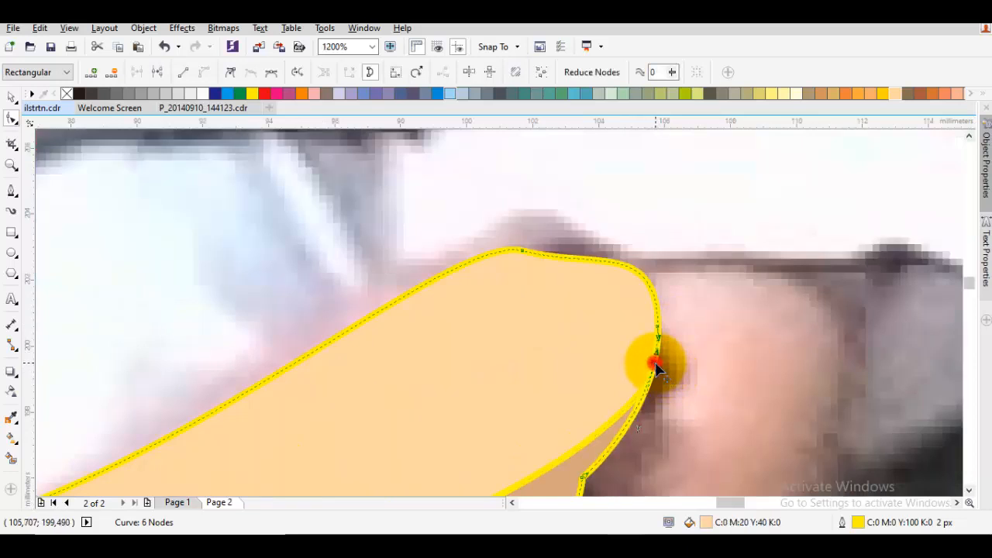
double_click(657, 326)
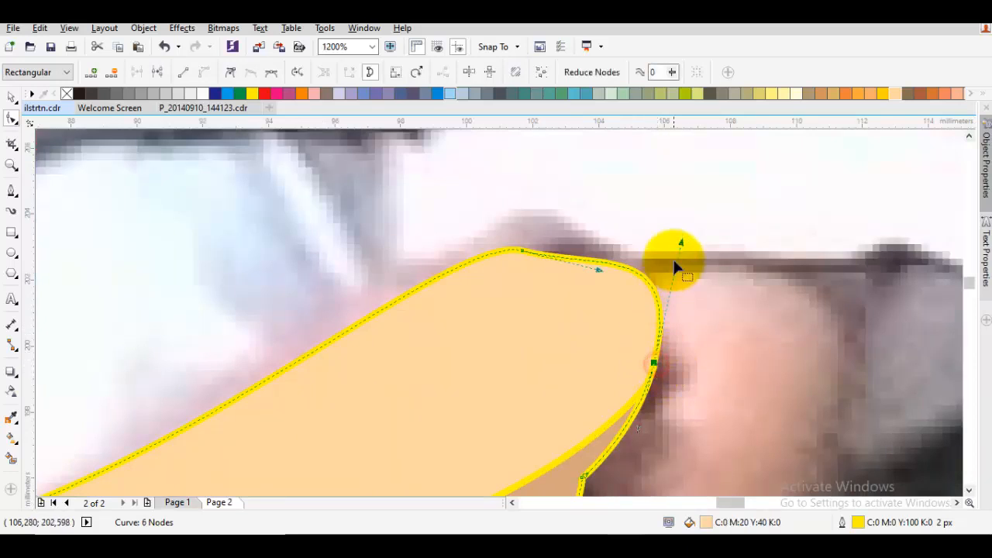
left_click(600, 268)
left_click_drag(599, 269, 517, 237)
key("space")
key("Escape")
Trace the wrist edge, underside and finger bottoms of the bottle-holding hand as an open curve about 18 mm wide and 21 mm tall
scroll(607, 319, "down", 4)
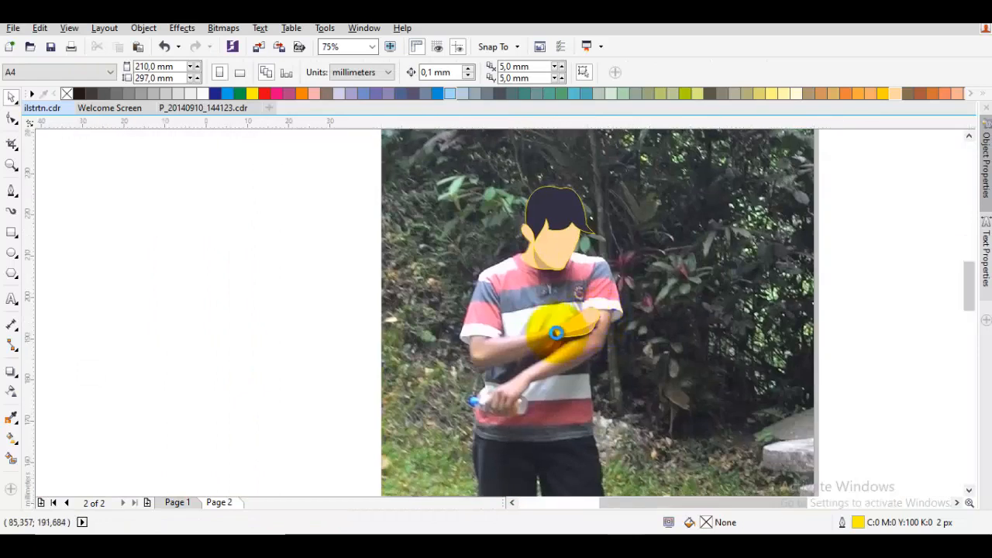
scroll(610, 329, "up", 4)
key("F5")
scroll(549, 328, "down", 2)
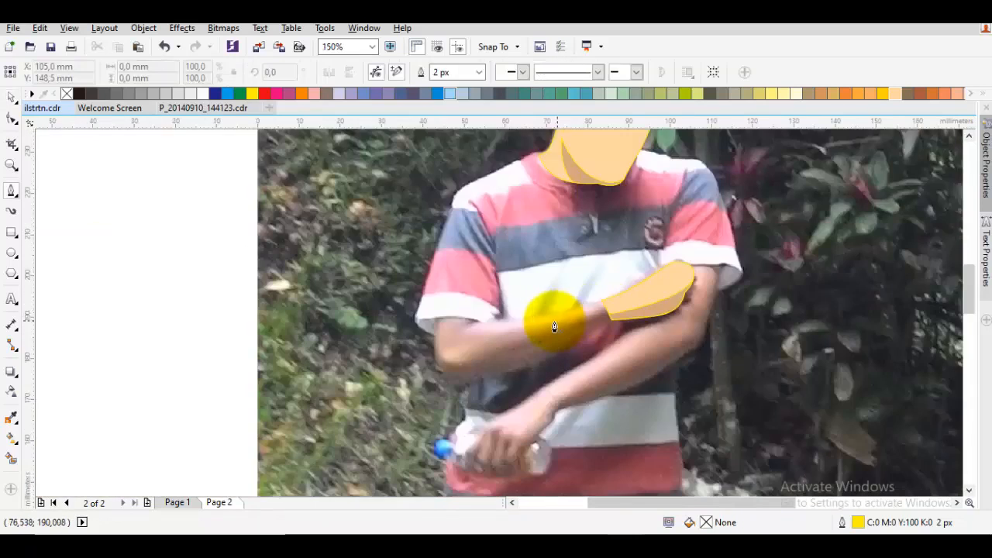
scroll(500, 333, "up", 2)
scroll(481, 332, "down", 2)
mouse_move(480, 331)
left_mouse_down()
mouse_move(426, 329)
mouse_move(491, 328)
left_mouse_up()
left_click_drag(439, 305, 441, 352)
left_click_drag(491, 233, 520, 240)
left_click_drag(547, 348, 472, 292)
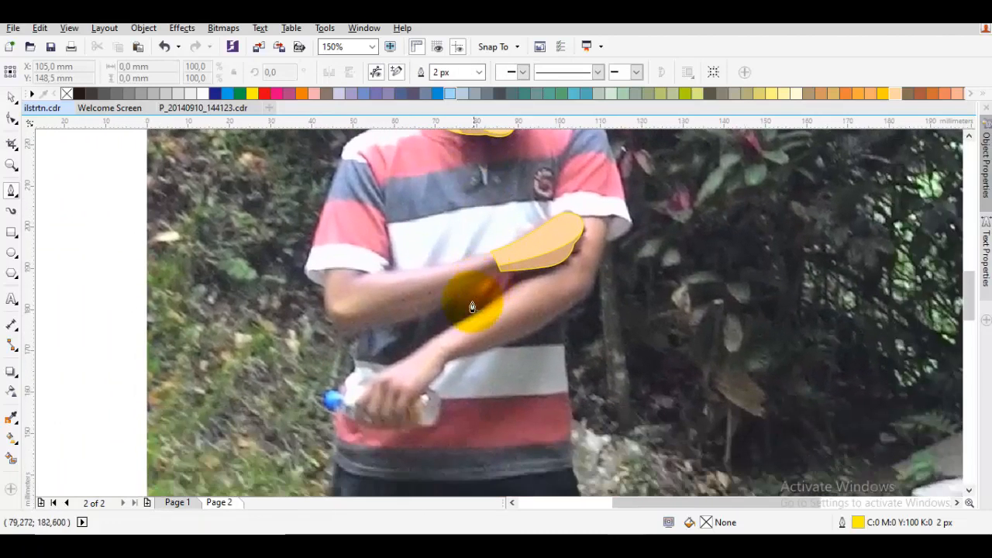
left_click_drag(434, 343, 447, 332)
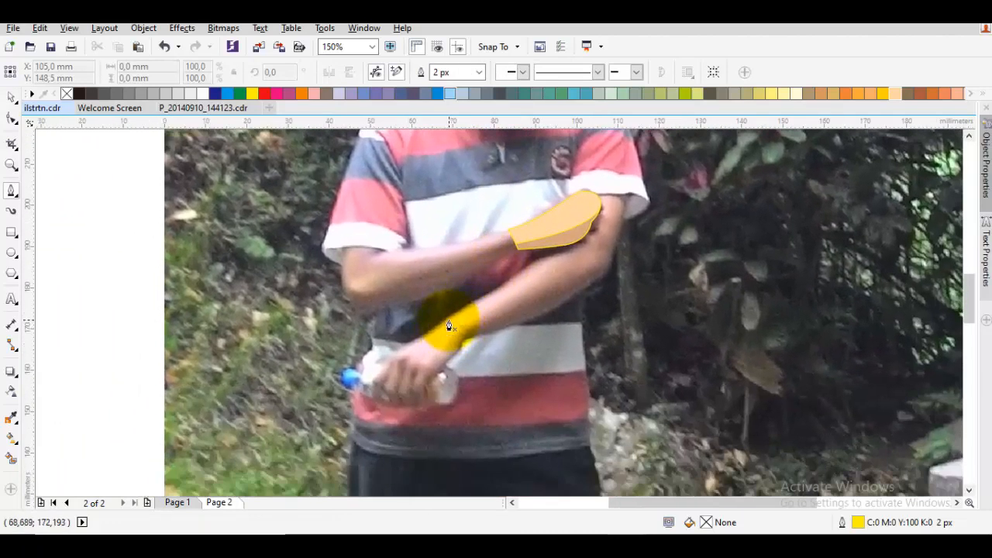
scroll(449, 319, "up", 1)
left_click_drag(448, 318, 472, 350)
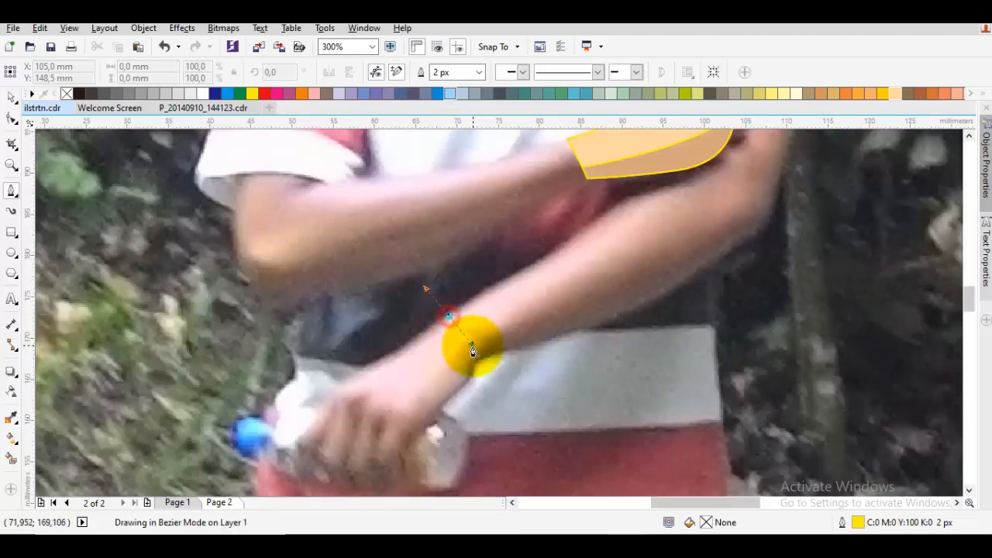
left_click(476, 358)
left_click_drag(458, 404, 423, 389)
mouse_move(430, 438)
left_mouse_down()
mouse_move(376, 446)
mouse_move(360, 408)
mouse_move(353, 435)
left_mouse_up()
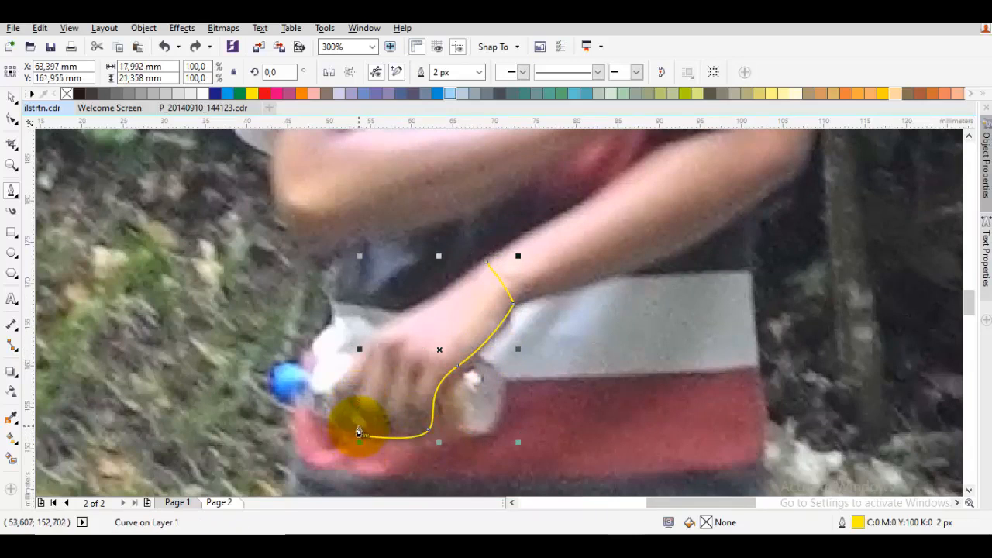
Continue the curve around the fingertips and back of the hand to the wrist, closing an outline about 21 mm wide and 21 mm tall
scroll(358, 432, "up", 1)
scroll(344, 414, "down", 1)
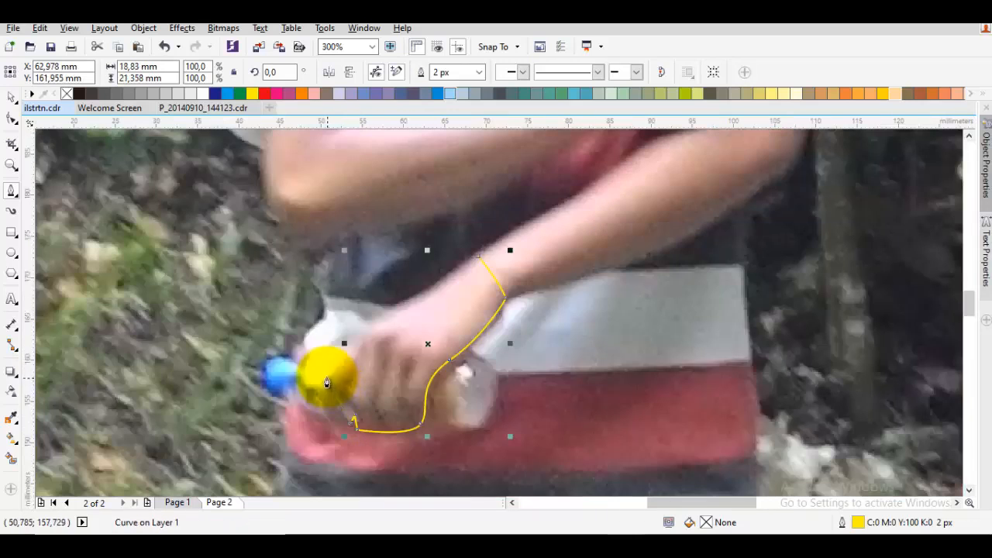
left_click_drag(325, 375, 357, 351)
key("ctrl+z")
left_click(360, 344)
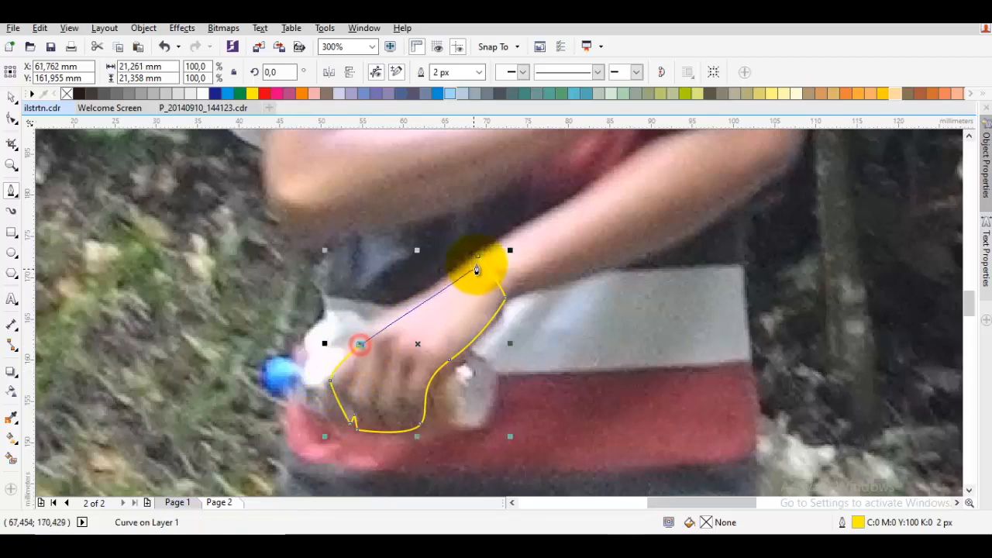
left_click_drag(469, 262, 369, 326)
Draw a closed shadow shape about 26 mm wide and 16 mm tall across the lower hand's fingers, extending past its outline
left_click_drag(392, 367, 400, 334)
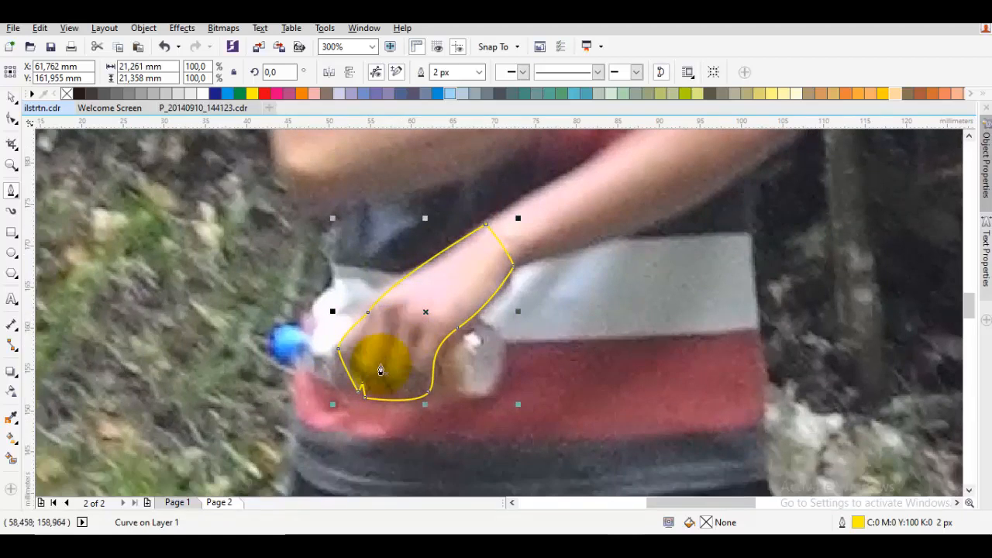
left_click(317, 336)
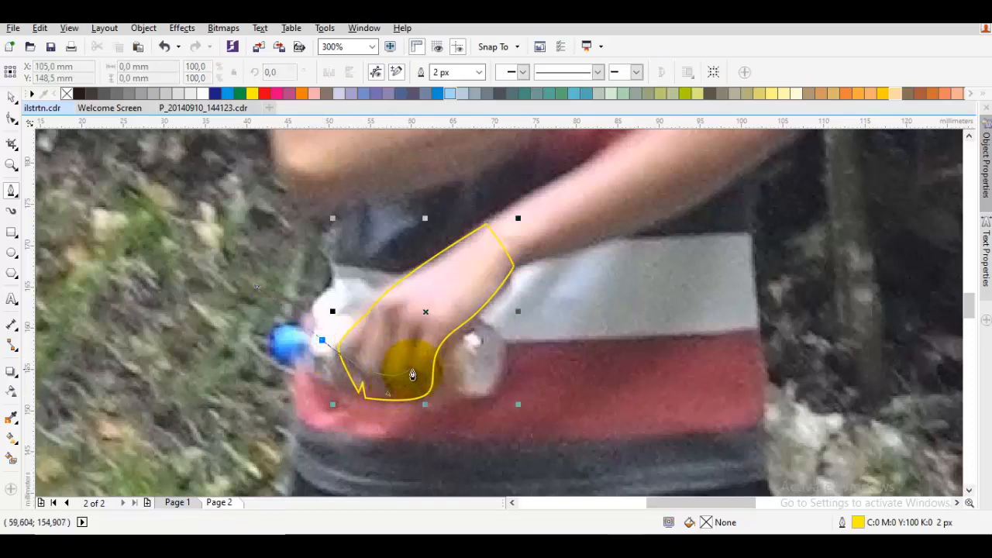
left_click_drag(415, 369, 514, 283)
left_click_drag(478, 326, 526, 326)
left_click_drag(461, 422, 283, 385)
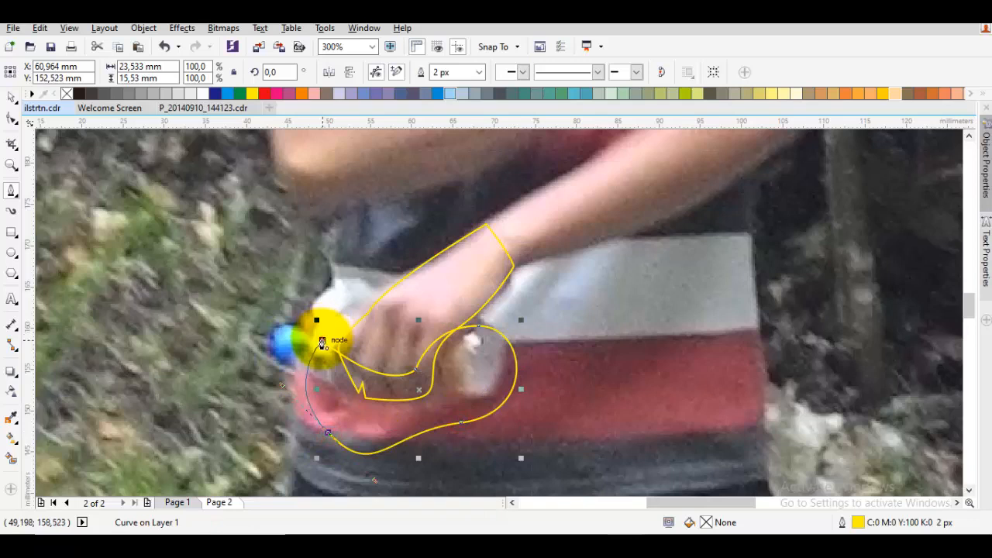
left_click(322, 342)
Intersect the shadow shape with the lower hand outline, and delete the original oversized shadow shape
left_click(445, 71)
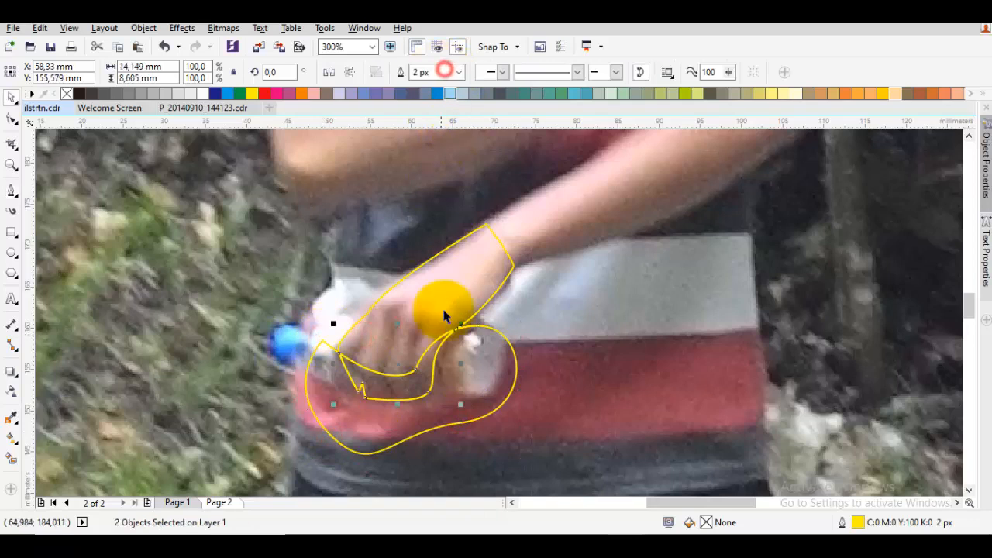
left_click(473, 350)
right_click(480, 353)
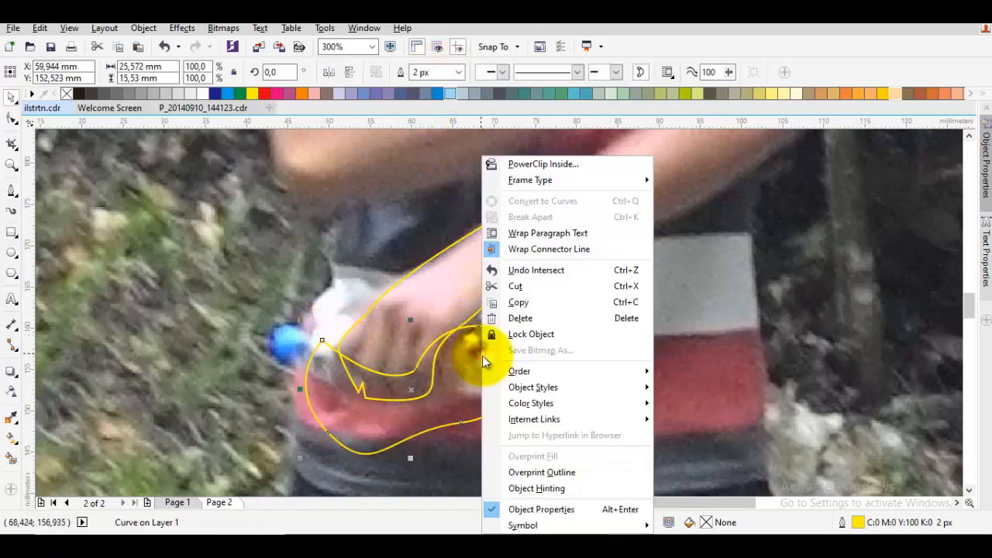
left_click(520, 317)
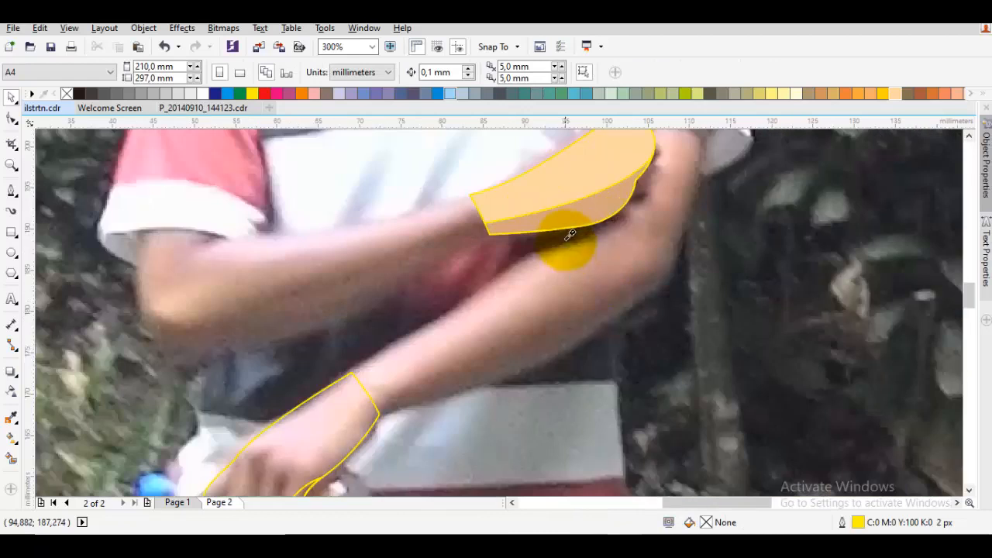
Sample the raised hand's skin and shadow colours, and apply them to the lower hand and its finger shadow respectively
key("i")
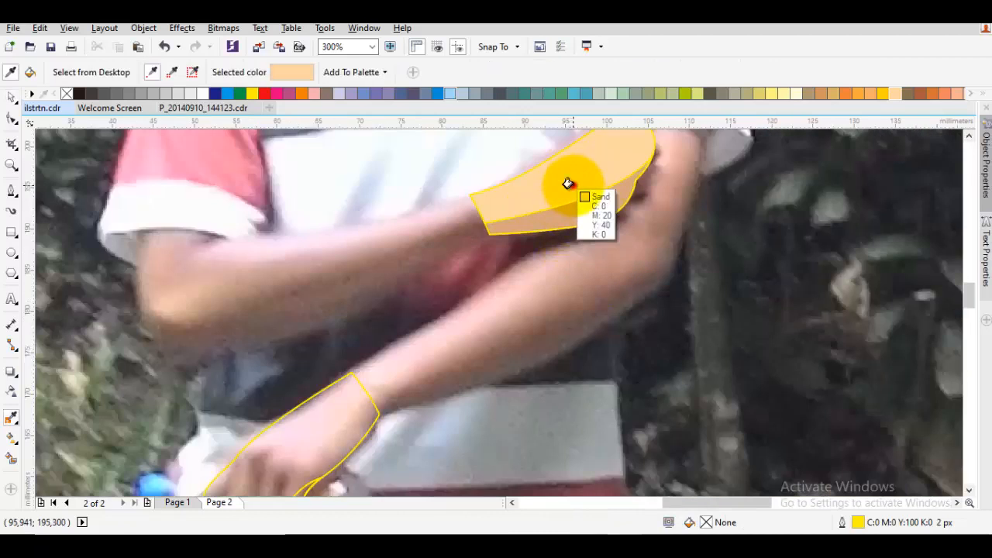
left_click(569, 184)
left_click(350, 411)
left_click(601, 208, "shift")
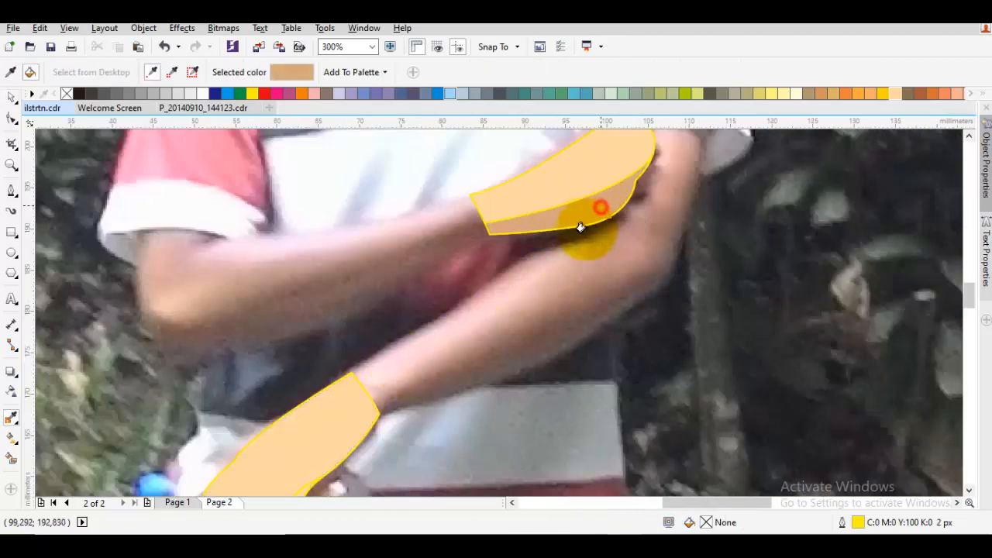
scroll(572, 241, "down", 2)
scroll(465, 378, "up", 2)
left_click(445, 347)
key("space")
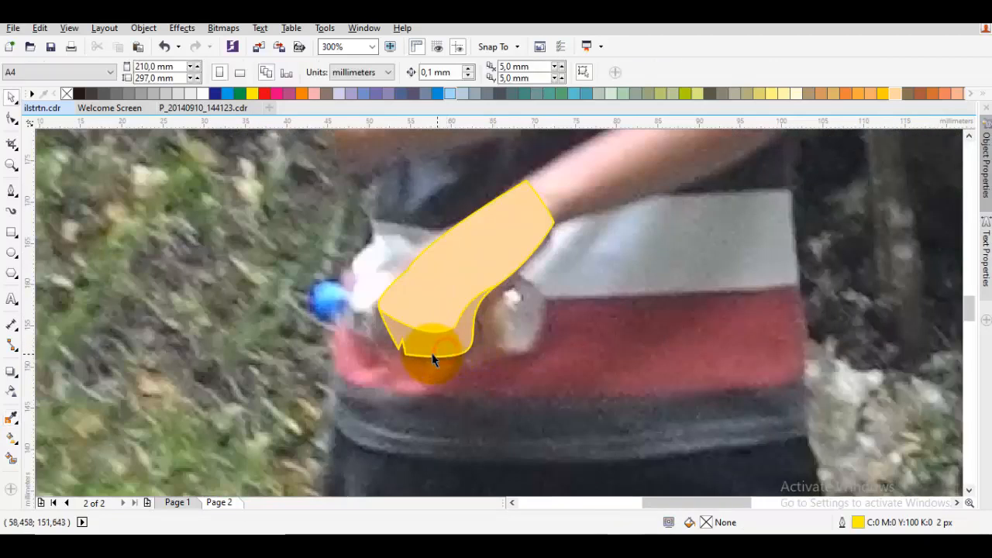
Delete the sharp corner nodes beside the fingertip notch from both the shadow and the lower hand shapes to round the edges
scroll(433, 359, "up", 4)
key("F10")
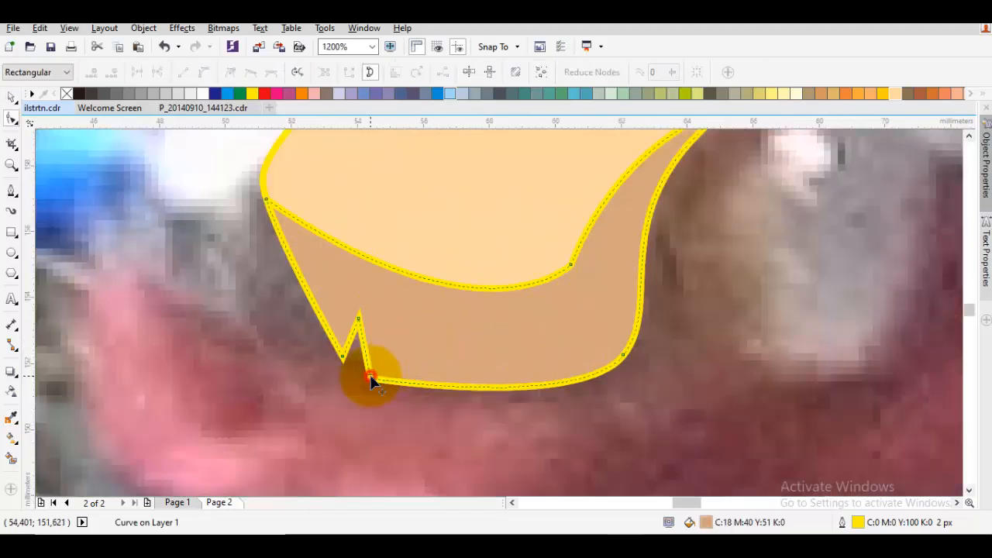
double_click(371, 380)
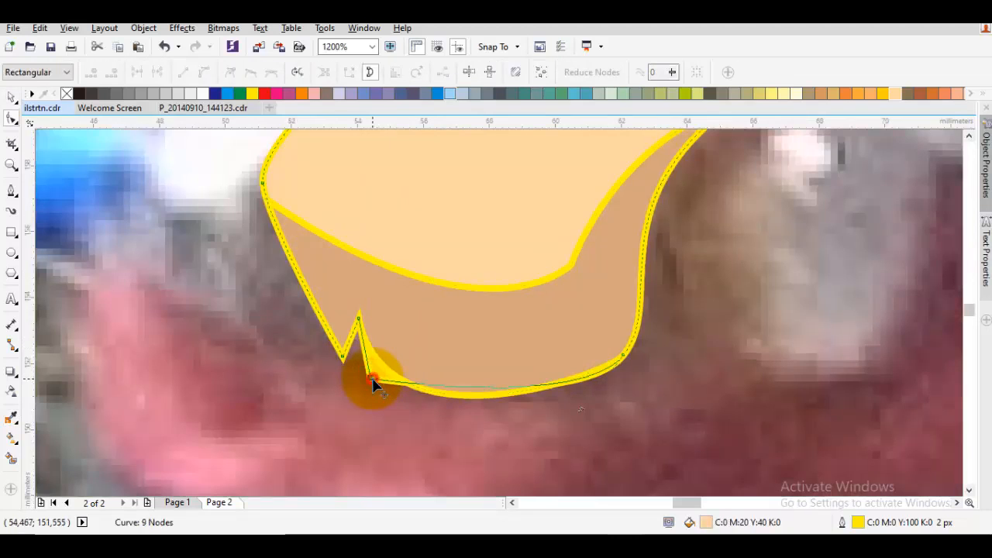
double_click(372, 379)
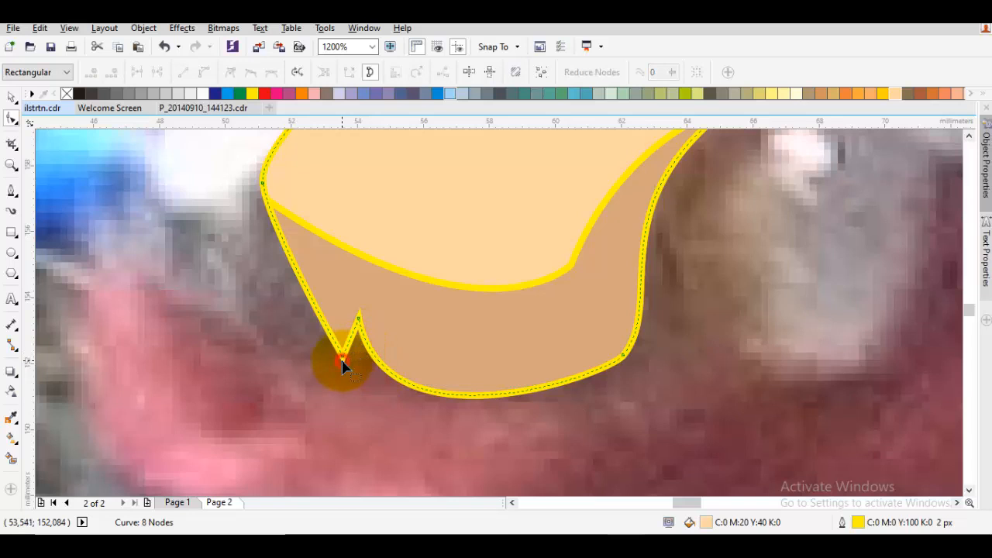
double_click(342, 358)
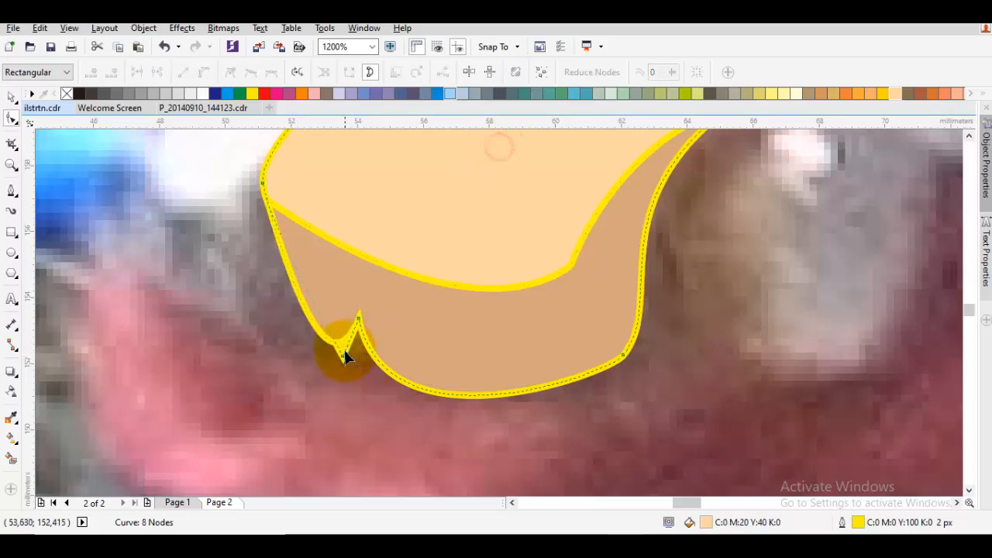
key("space")
key("Escape")
Select all the shapes and remove their yellow outlines
scroll(367, 359, "down", 2)
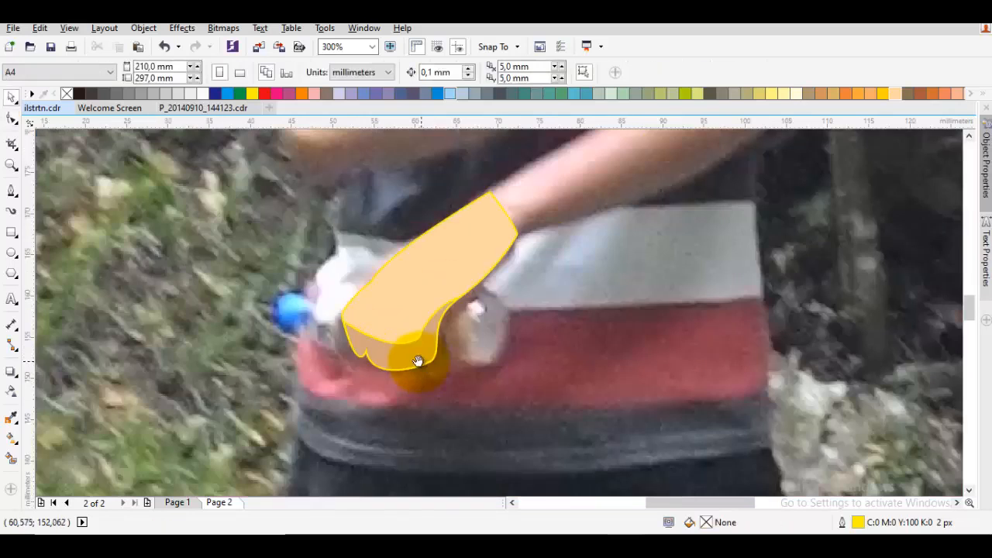
left_click_drag(417, 361, 399, 363)
key("ctrl+a")
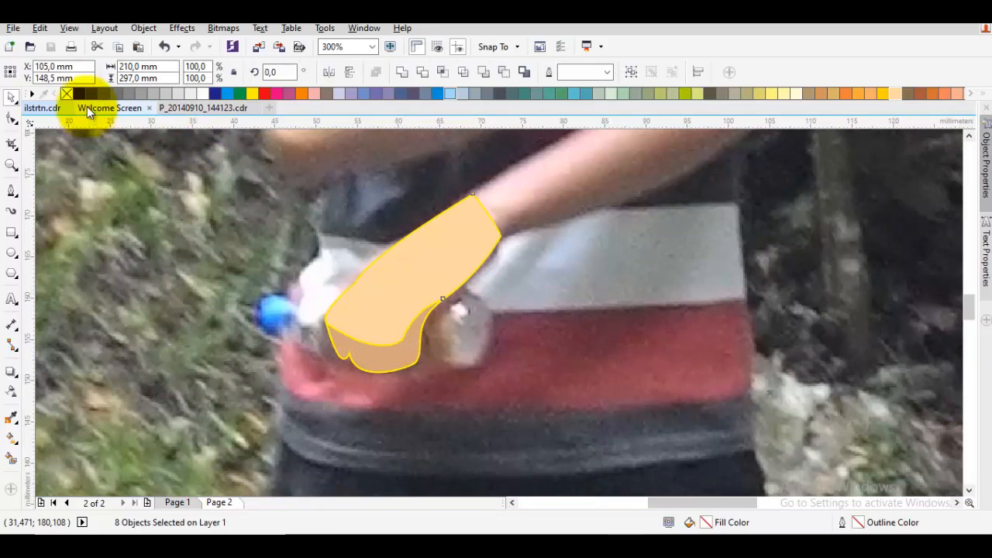
right_click(68, 94)
key("Escape")
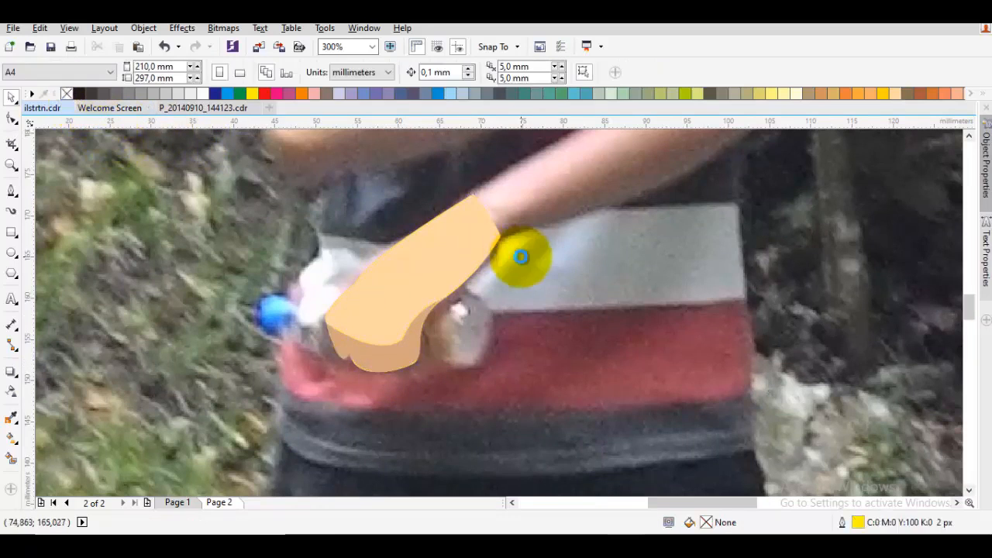
Start the shirt outline with the Pen tool inside the lower face, curving across the neck and out onto the shoulder beside the collar
scroll(522, 256, "down", 1)
left_click_drag(544, 222, 317, 328)
key("space")
scroll(277, 320, "up", 1)
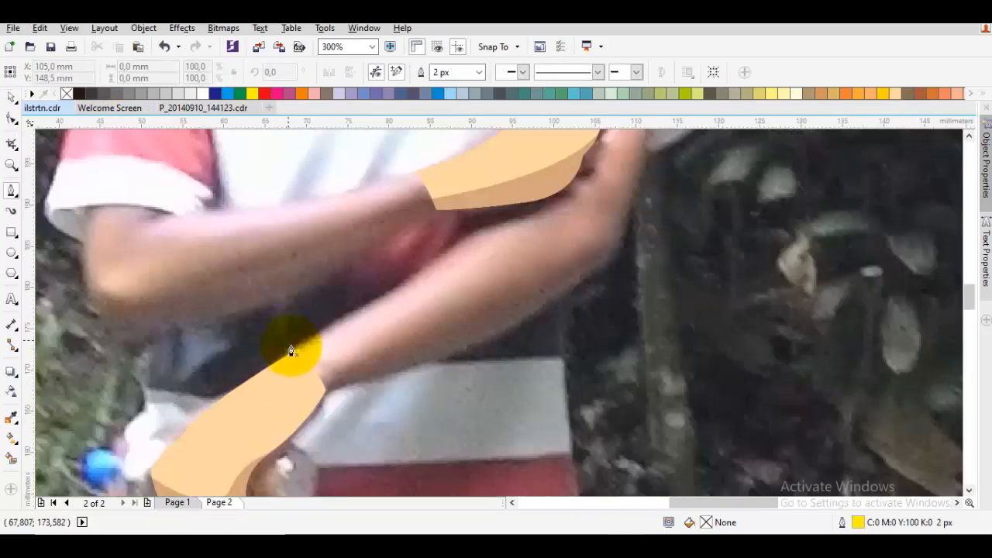
left_click_drag(308, 366, 247, 369)
scroll(244, 385, "down", 1)
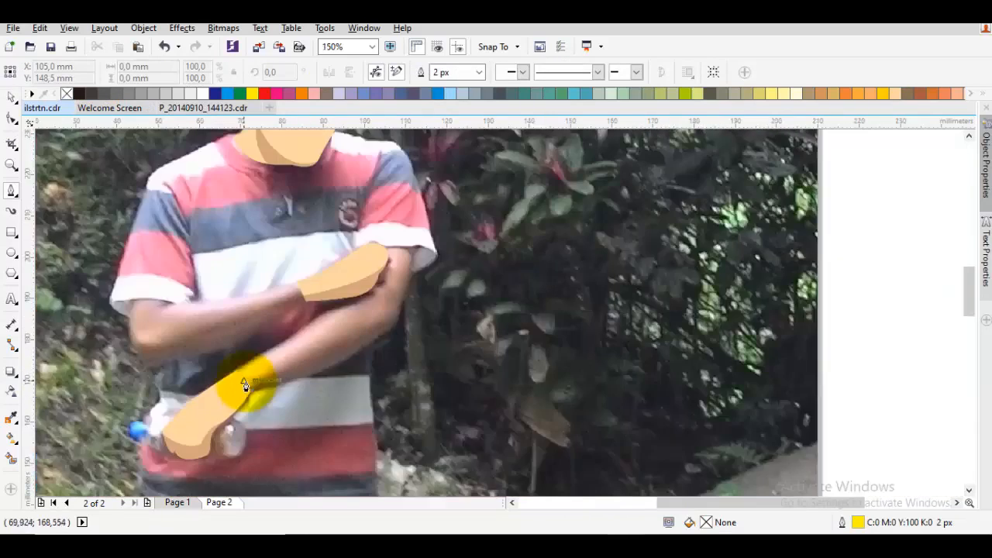
left_click_drag(287, 244, 344, 307)
scroll(319, 175, "up", 1)
left_click(380, 203)
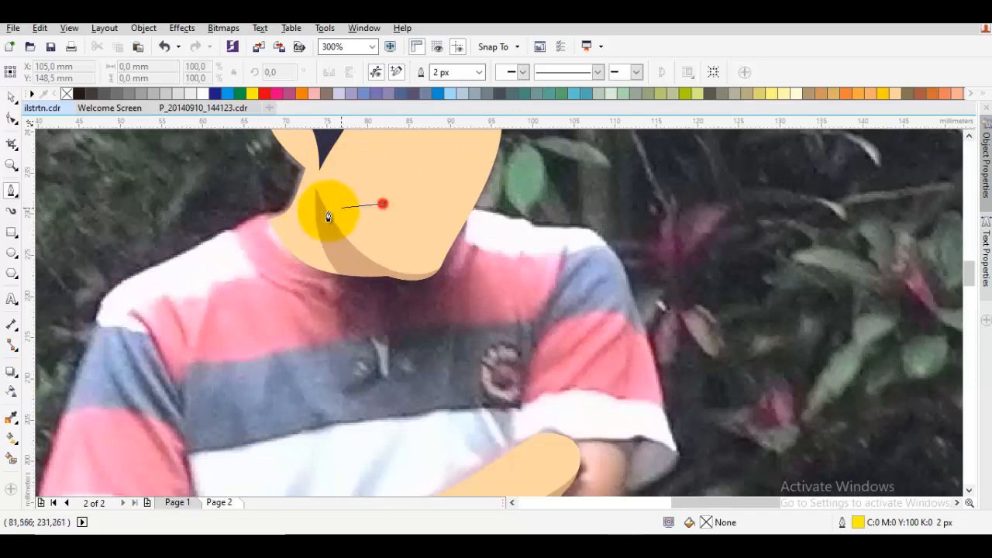
scroll(302, 215, "up", 1)
left_click_drag(284, 220, 218, 184)
left_click_drag(213, 231, 422, 184)
left_click(367, 194)
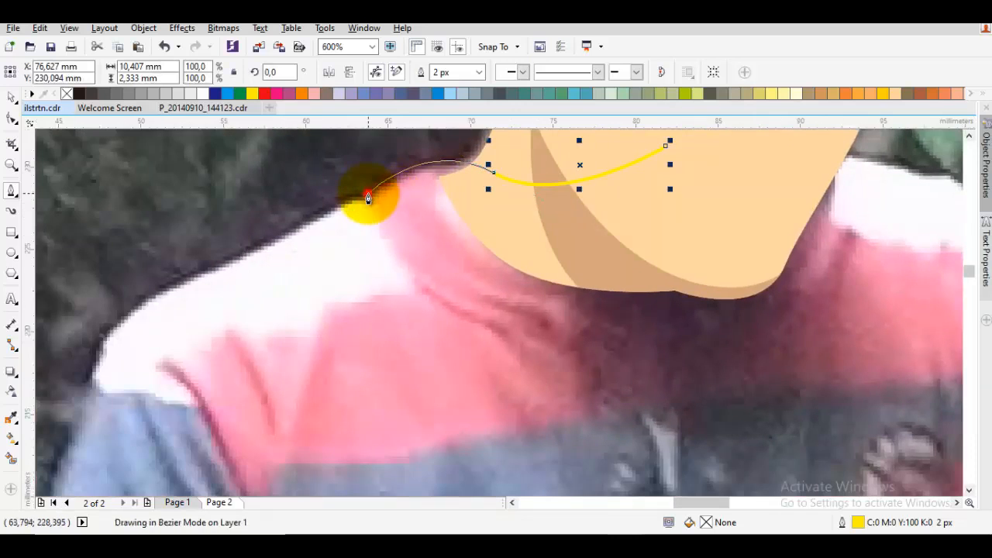
Continue the shirt outline over that shoulder and down the sleeve, rounding it underneath the elbow
scroll(333, 214, "down", 1)
left_click_drag(301, 228, 385, 177)
left_click_drag(299, 226, 296, 236)
left_click_drag(274, 317, 310, 163)
left_click_drag(291, 404, 395, 334)
left_click(402, 333)
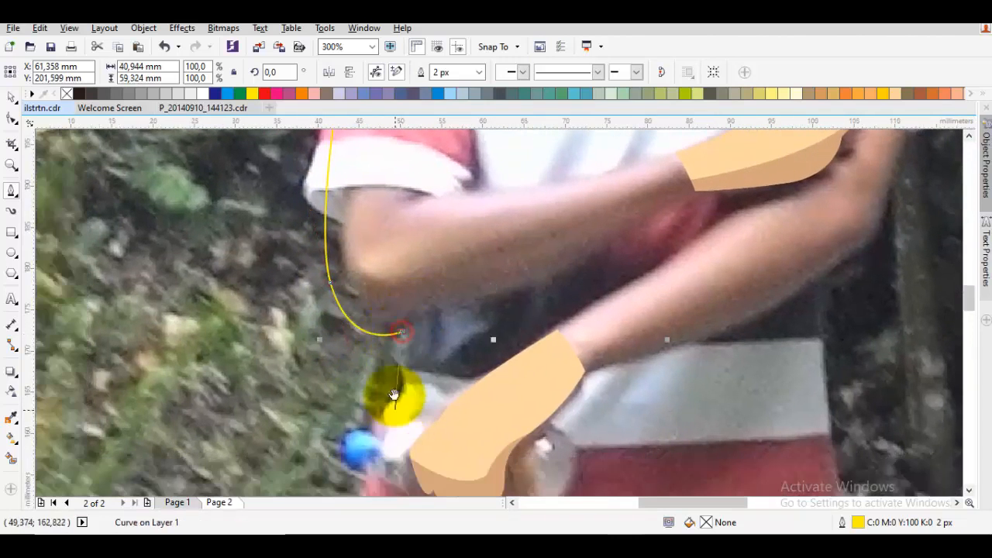
Extend the shirt outline down the torso past the bottle cap and curve it along the hem to the opposite side
left_click_drag(378, 460, 342, 319)
left_click_drag(361, 251, 342, 326)
key("ctrl+z")
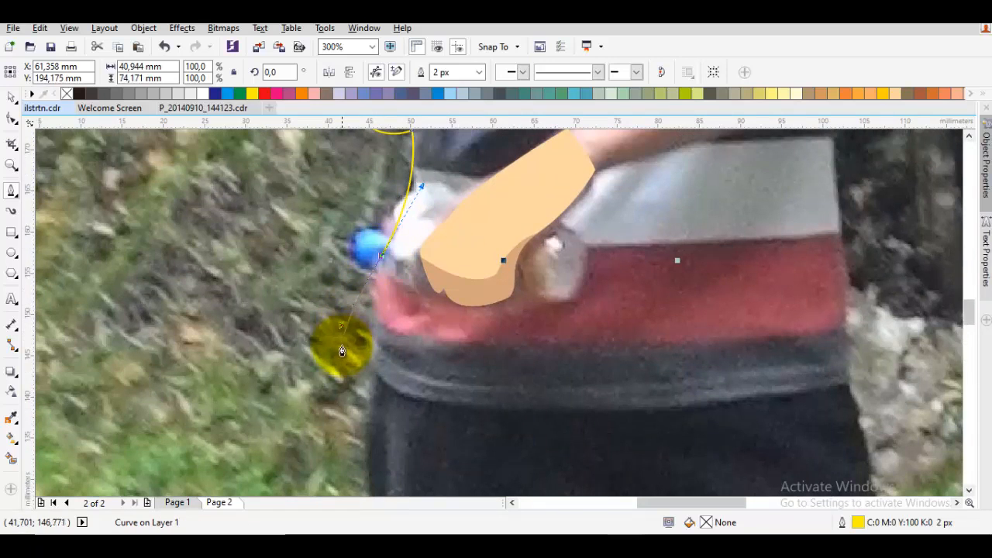
left_click(340, 356)
left_click_drag(518, 380, 222, 376)
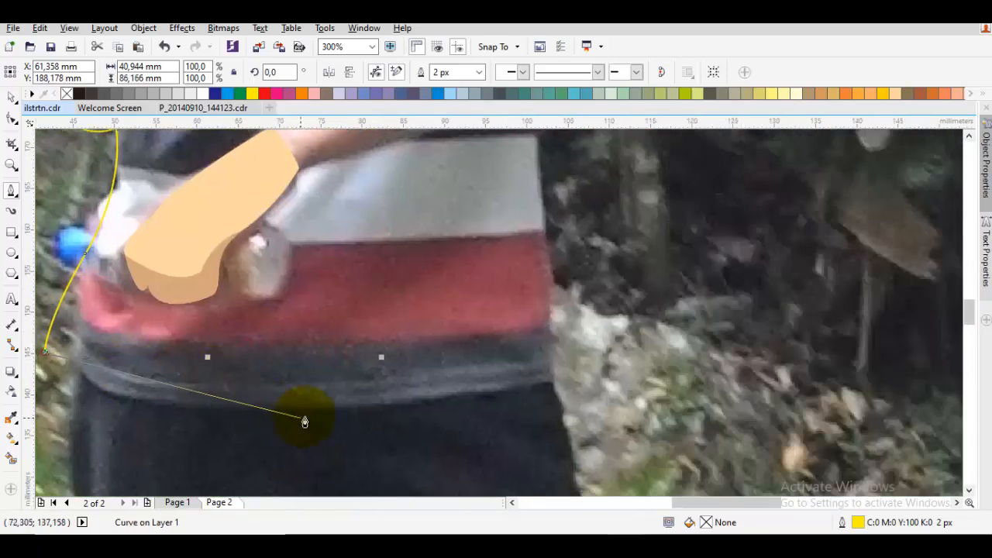
left_click_drag(323, 412, 470, 417)
left_click_drag(552, 406, 544, 414)
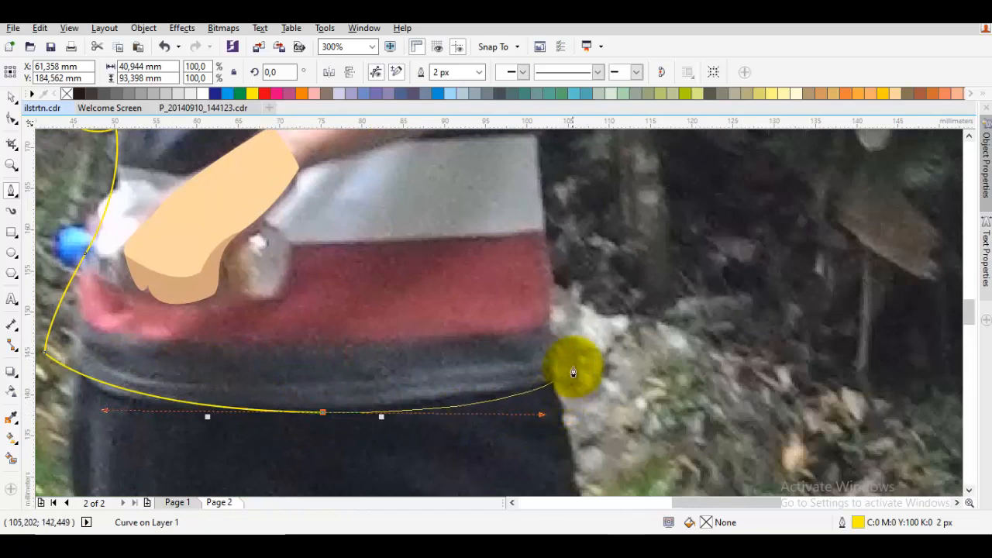
left_click(588, 360)
Continue the shirt outline up the far side of the torso, around the bent elbow and up the other sleeve
left_click_drag(581, 204, 517, 459)
left_click_drag(481, 418, 463, 345)
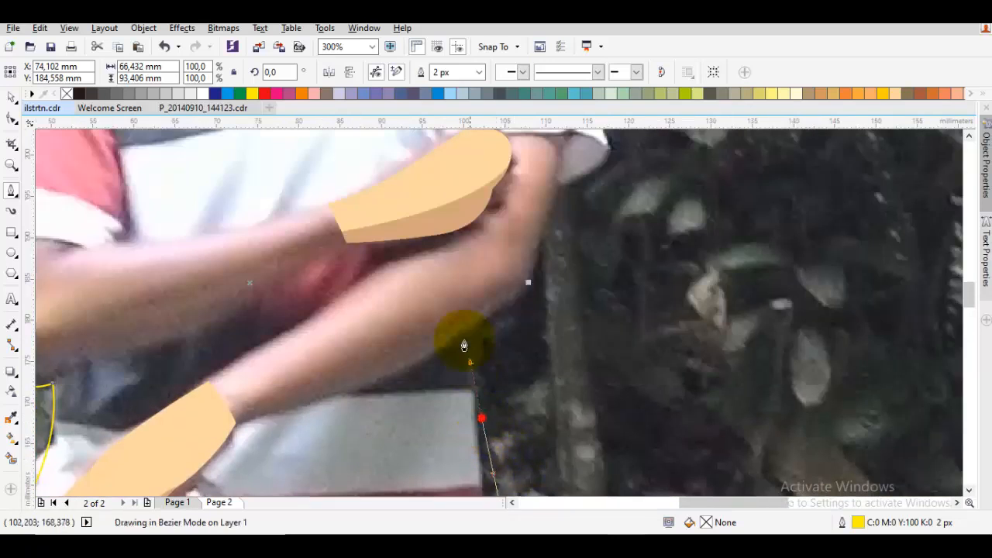
left_click(473, 328)
left_click_drag(527, 273, 478, 391)
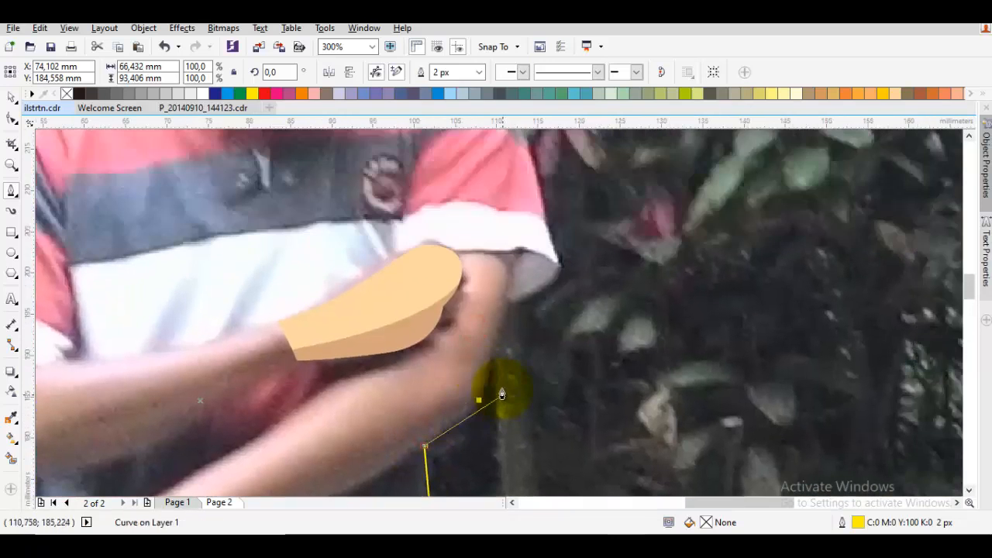
left_click_drag(526, 347, 526, 349)
left_click_drag(540, 242, 516, 348)
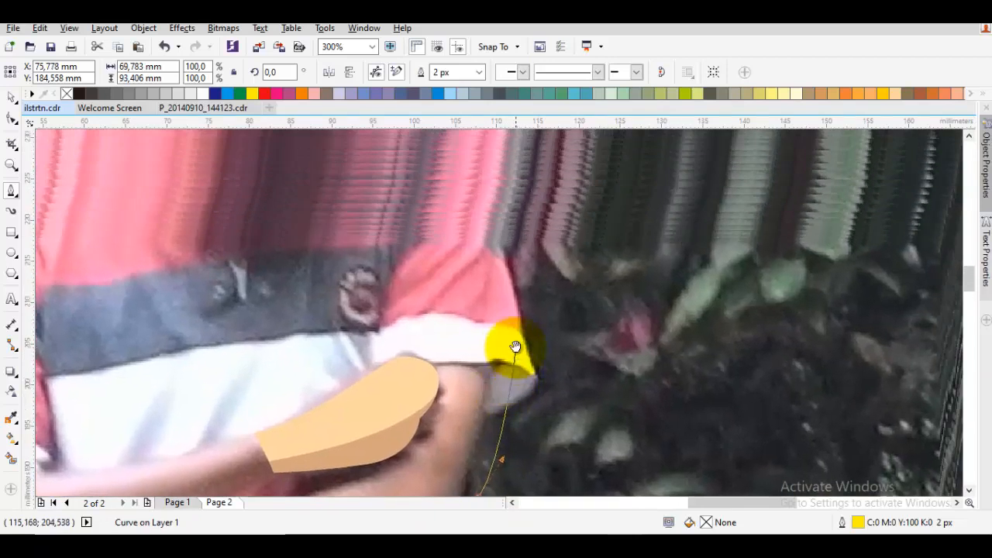
Round the shirt outline over the second shoulder and close it at its starting node, about 72 mm wide and 94 mm high
left_click_drag(493, 297, 491, 366)
mouse_move(480, 277)
left_mouse_down()
mouse_move(481, 314)
mouse_move(459, 244)
mouse_move(445, 231)
left_mouse_up()
left_click(385, 249)
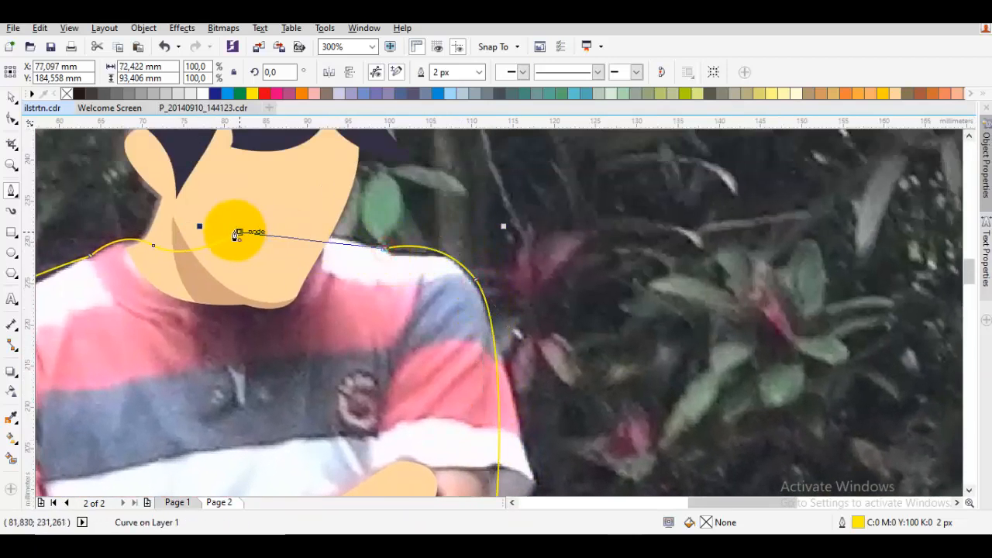
left_click_drag(236, 231, 283, 207)
Reorder the shirt outline to sit directly in front of the background photo, beneath the skin shapes
scroll(315, 268, "down", 1)
right_click(283, 332)
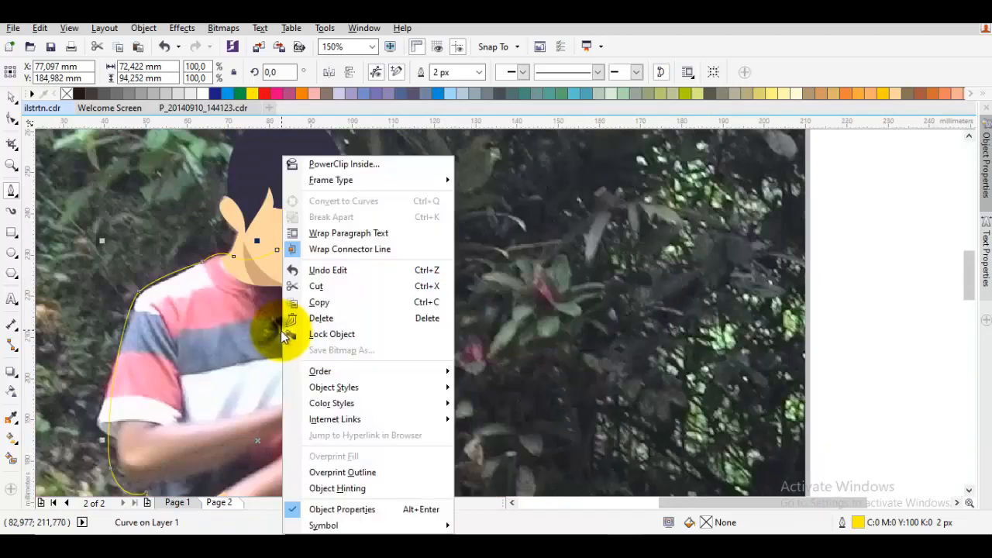
mouse_move(366, 374)
left_click(535, 473)
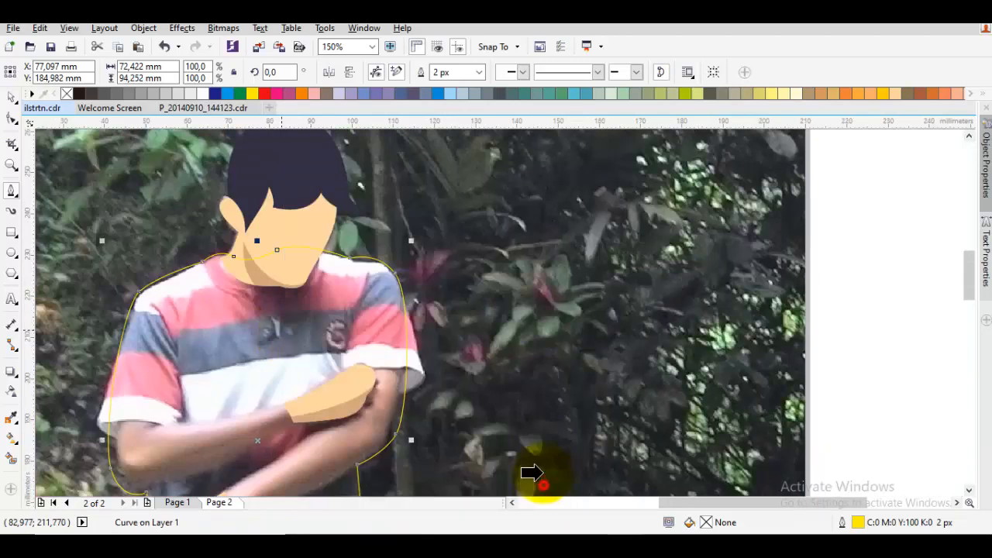
left_click_drag(552, 390, 514, 363)
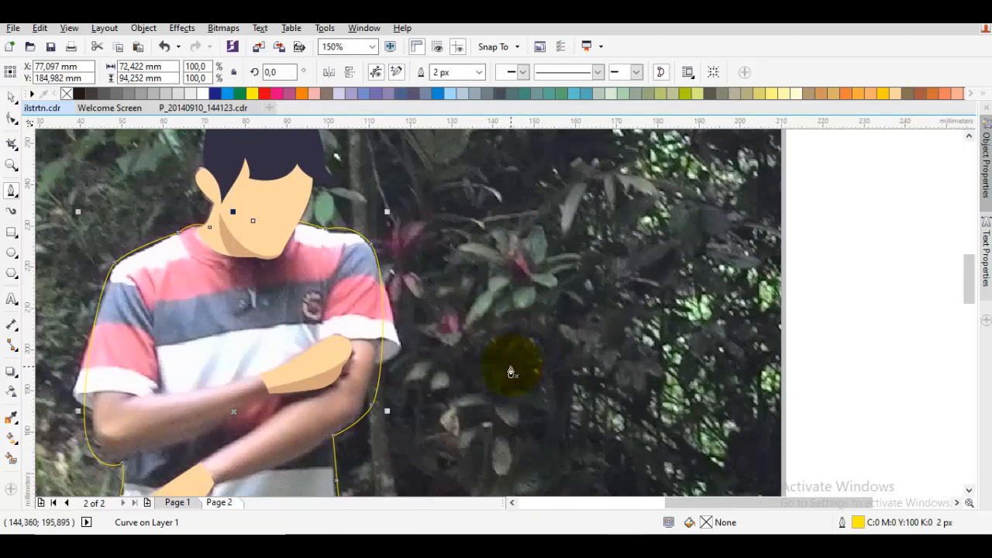
Draw a closed shape along the raised hand's forearm underside, from sleeve edge to wrist and around the elbow, about 47 by 19 mm
scroll(509, 372, "down", 4)
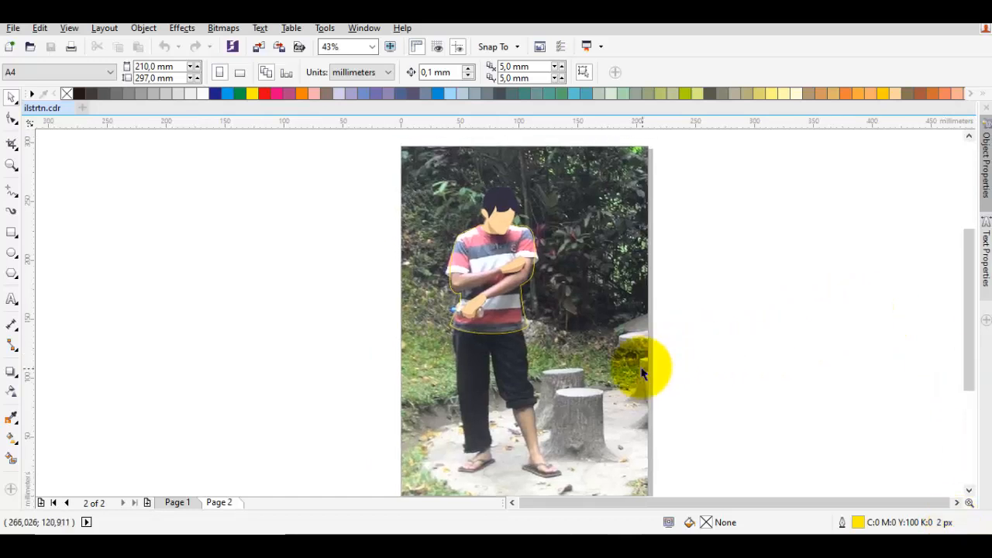
scroll(469, 288, "up", 4)
left_click_drag(551, 290, 461, 309)
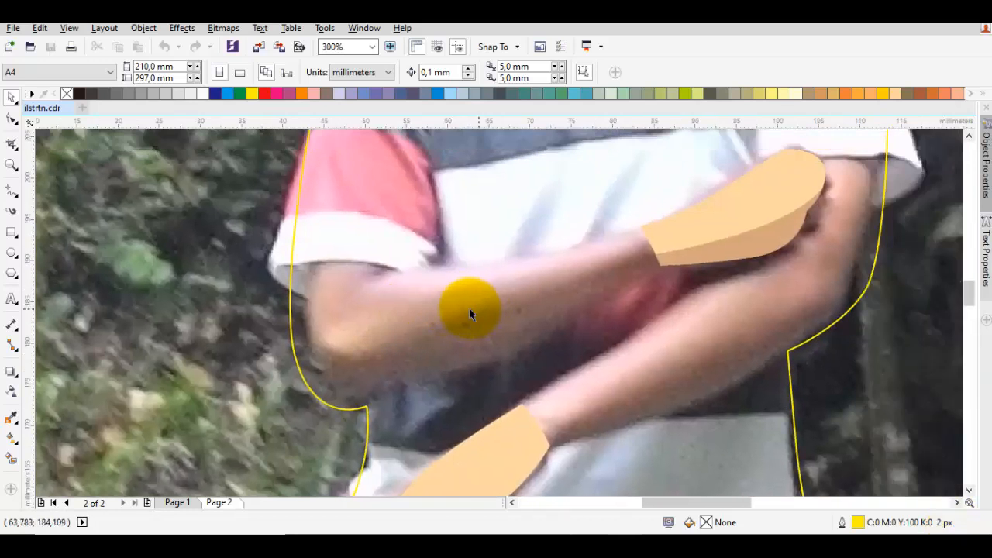
scroll(469, 312, "down", 3)
key("F5")
scroll(325, 265, "up", 3)
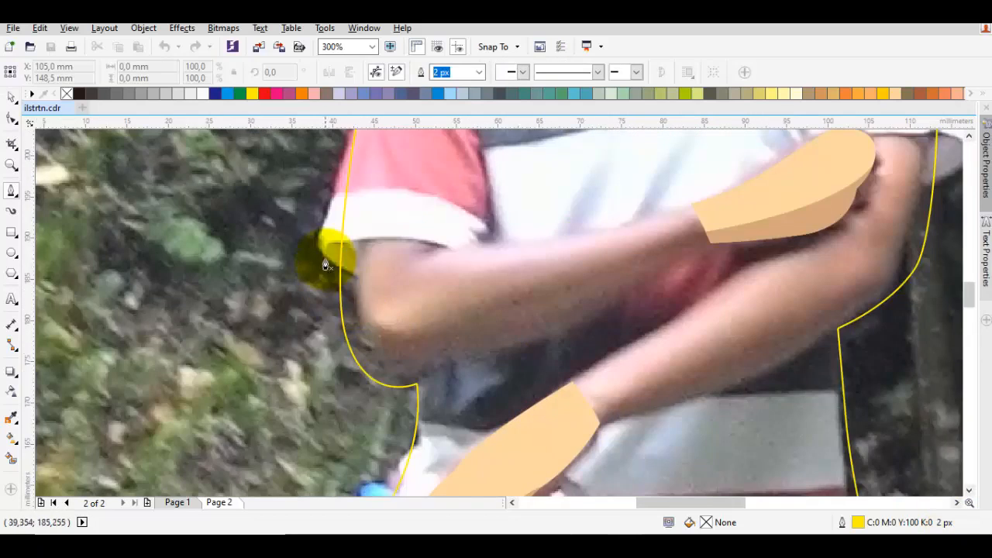
left_click_drag(325, 265, 341, 382)
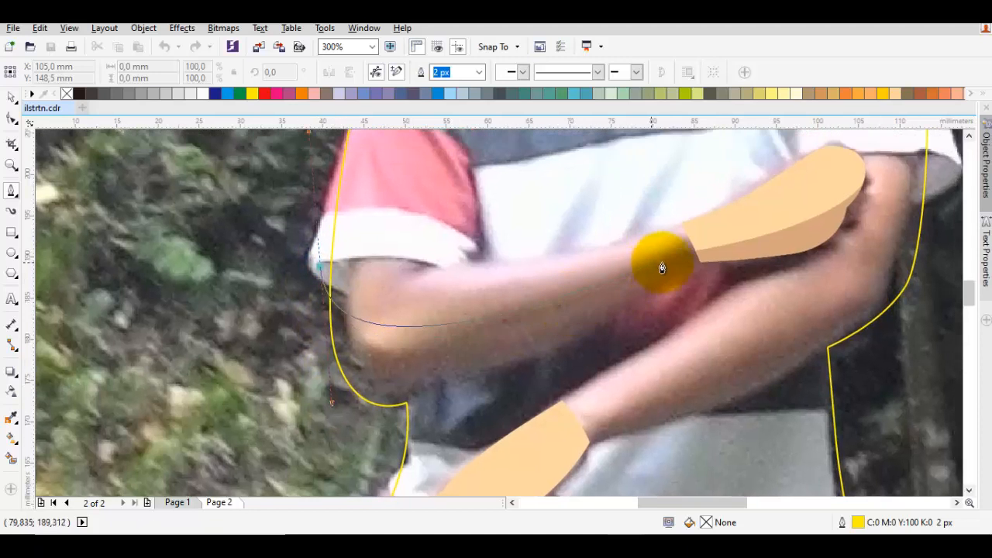
left_click_drag(687, 257, 697, 289)
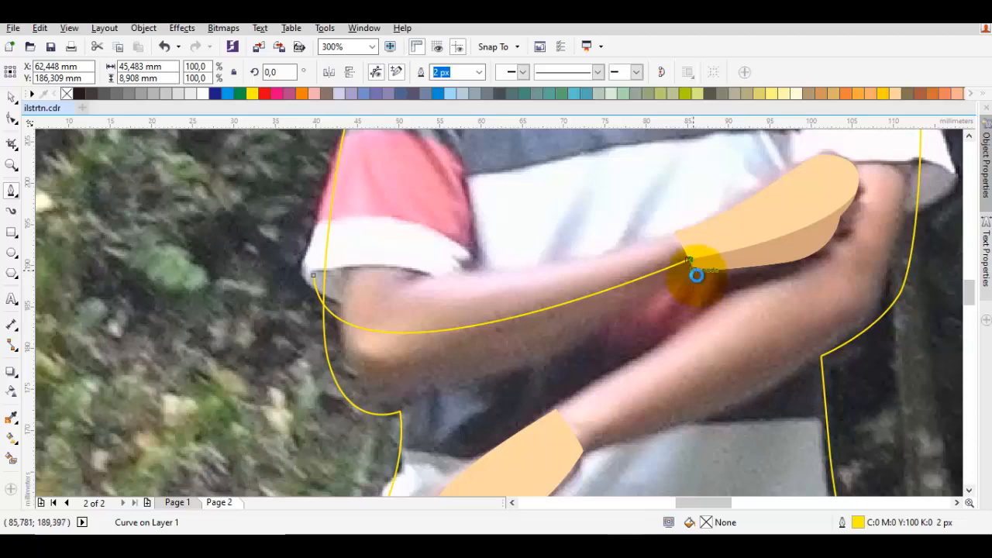
scroll(697, 275, "up", 2)
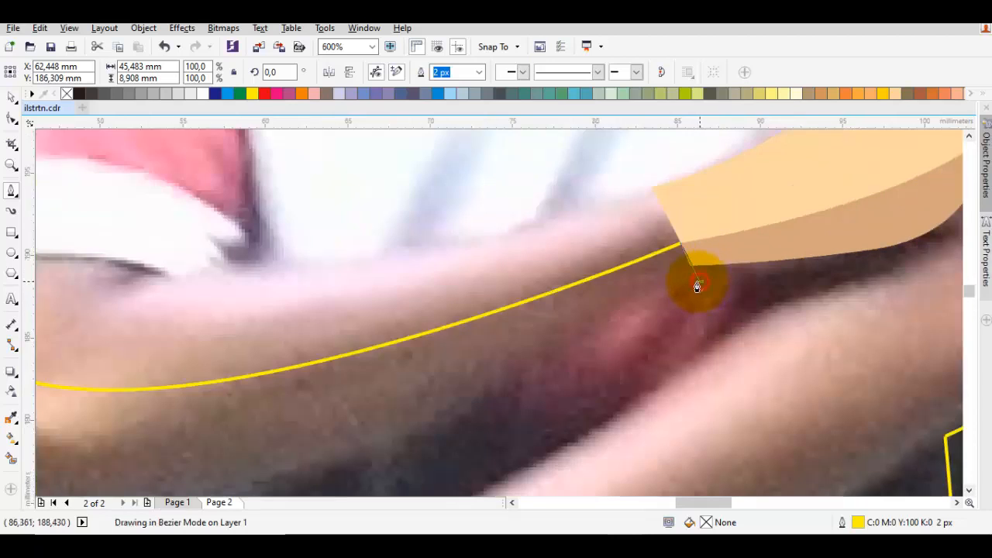
scroll(696, 286, "down", 2)
left_click_drag(493, 385, 390, 420)
left_click(405, 252)
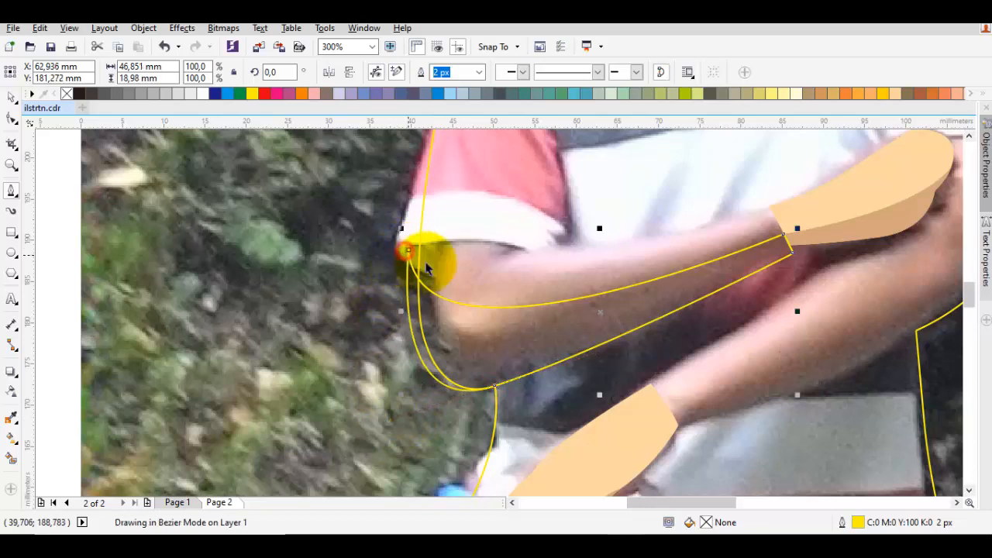
Intersect the forearm shape with the shirt outline, and delete the original oversized forearm shape
key("space")
left_click(532, 268, "shift")
left_click(445, 74)
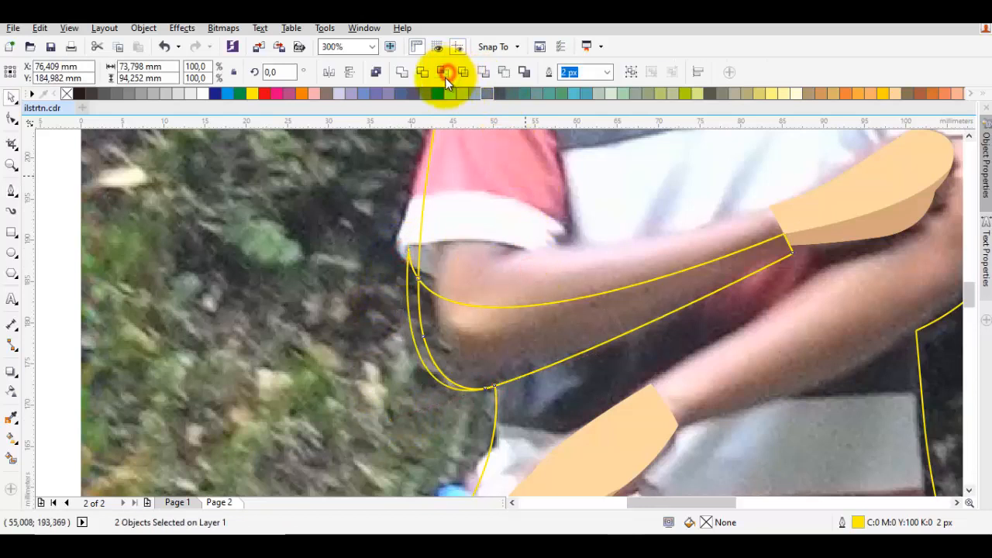
left_click(408, 283)
right_click(409, 284)
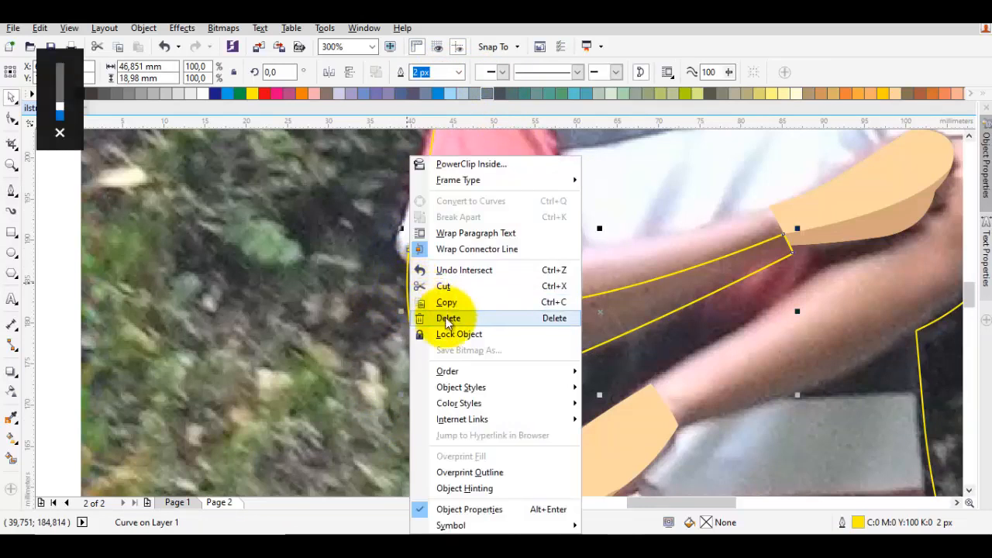
left_click(452, 320)
Check the intersected forearm shape's nodes at the wrist and bring the shape to the front of the page
left_click_drag(725, 257, 576, 313)
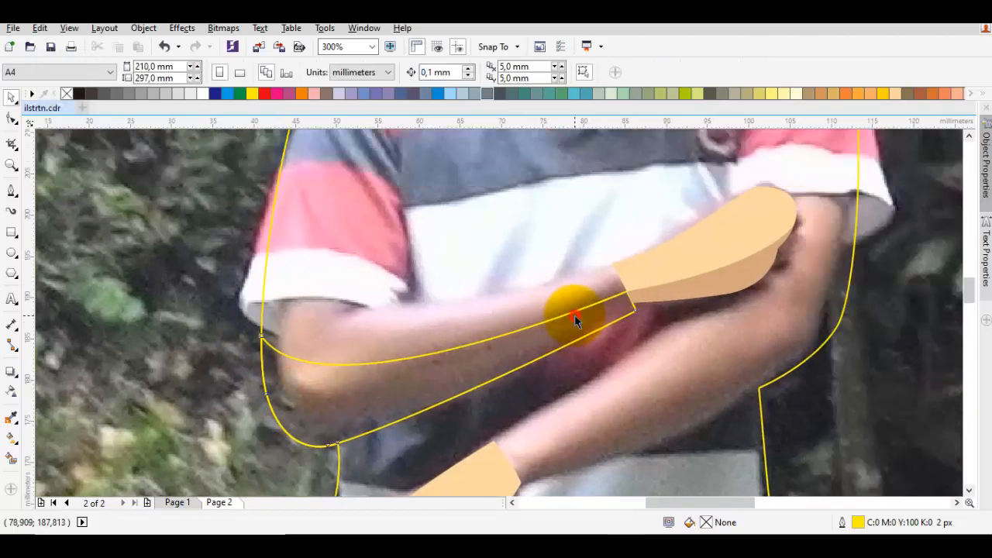
left_click(574, 314)
key("F10")
scroll(631, 281, "up", 3)
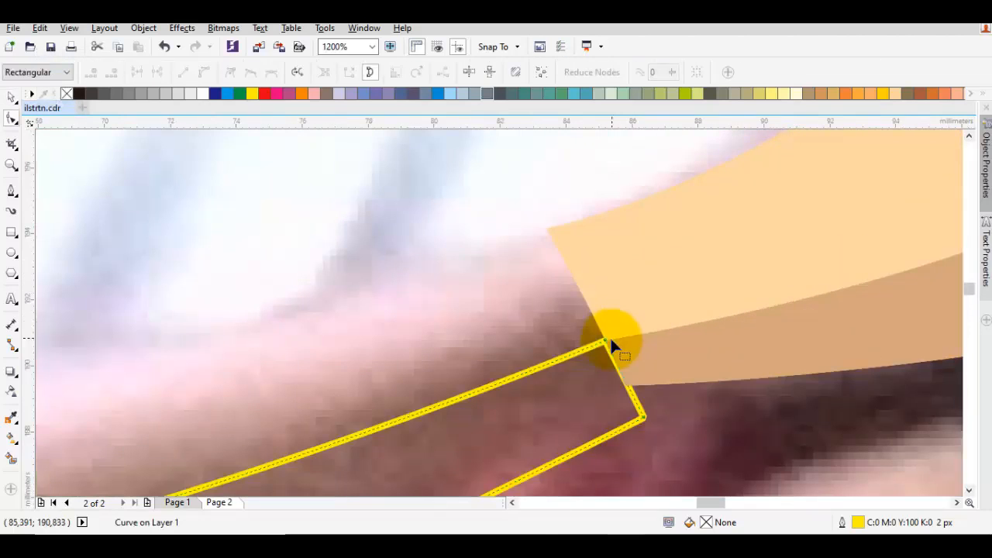
scroll(607, 346, "down", 3)
key("space")
right_click(634, 296)
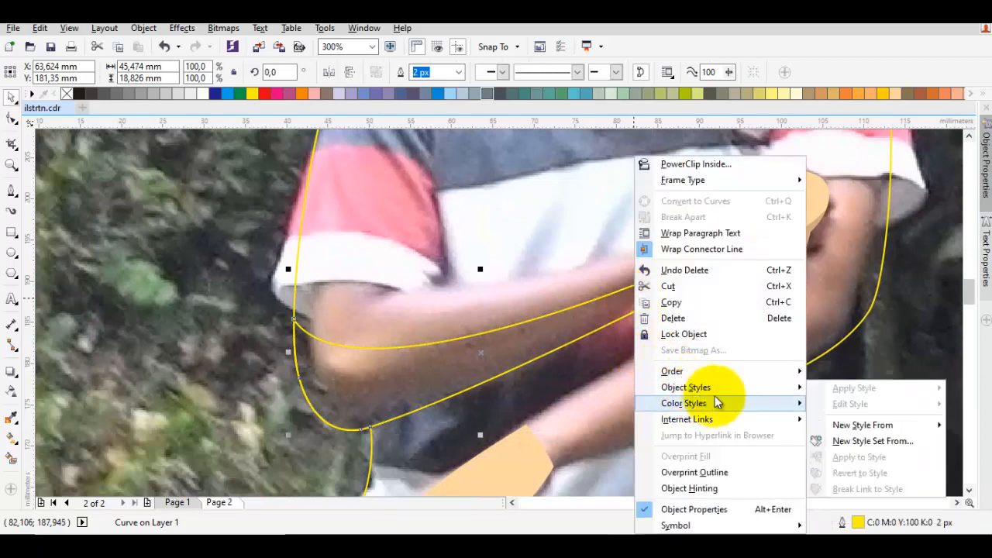
mouse_move(744, 375)
left_click(837, 373)
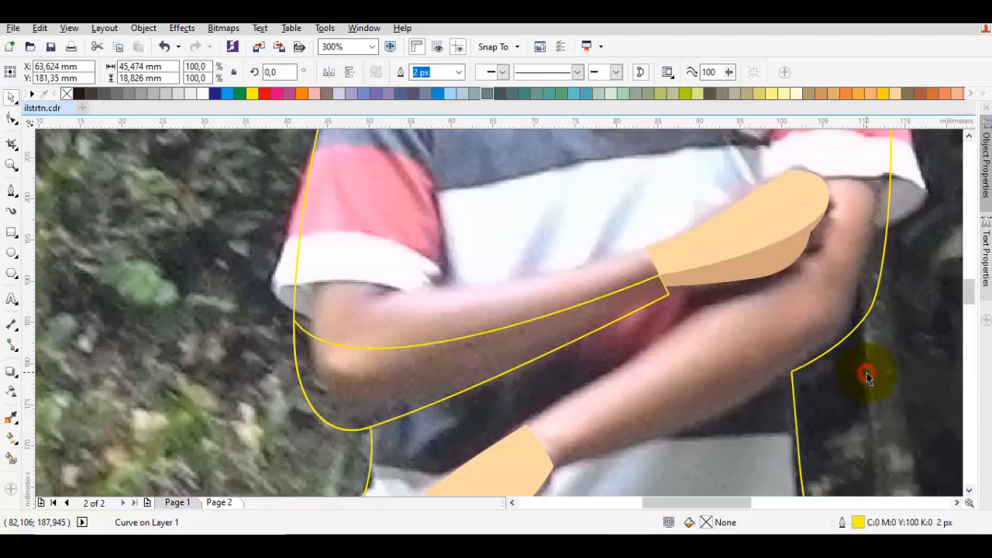
Fill the forearm shape with the dark navy shade C85 M84 Y60 K35
scroll(696, 294, "down", 3)
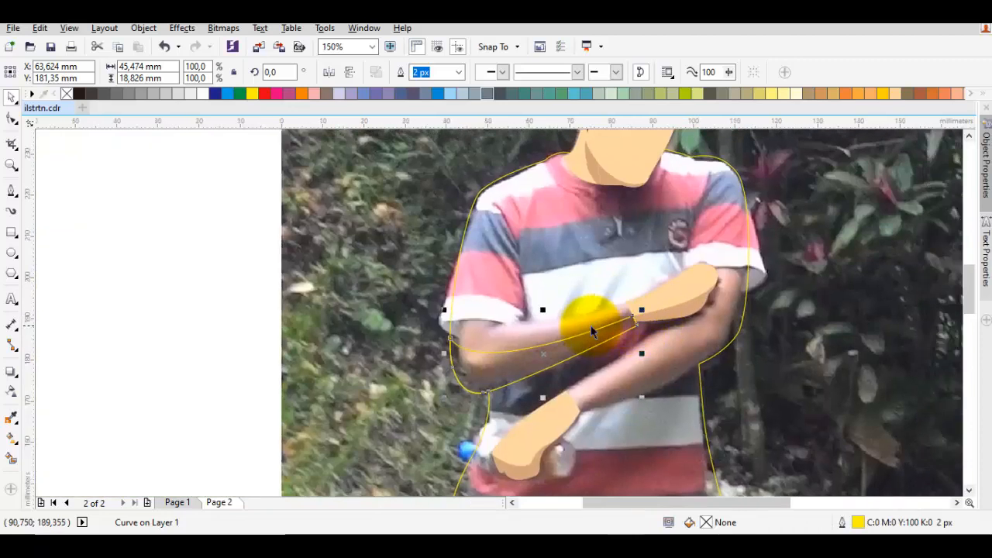
key("Escape")
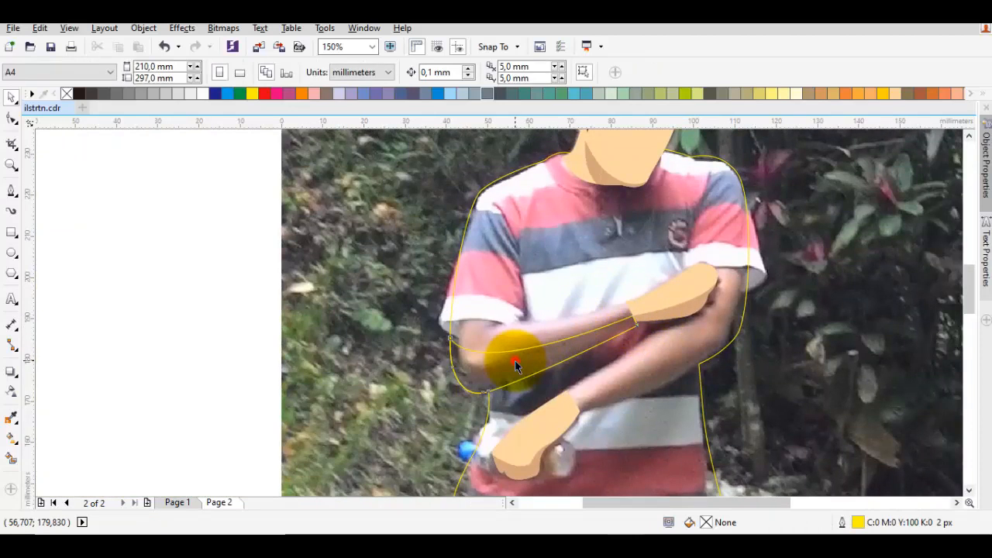
left_click(511, 361)
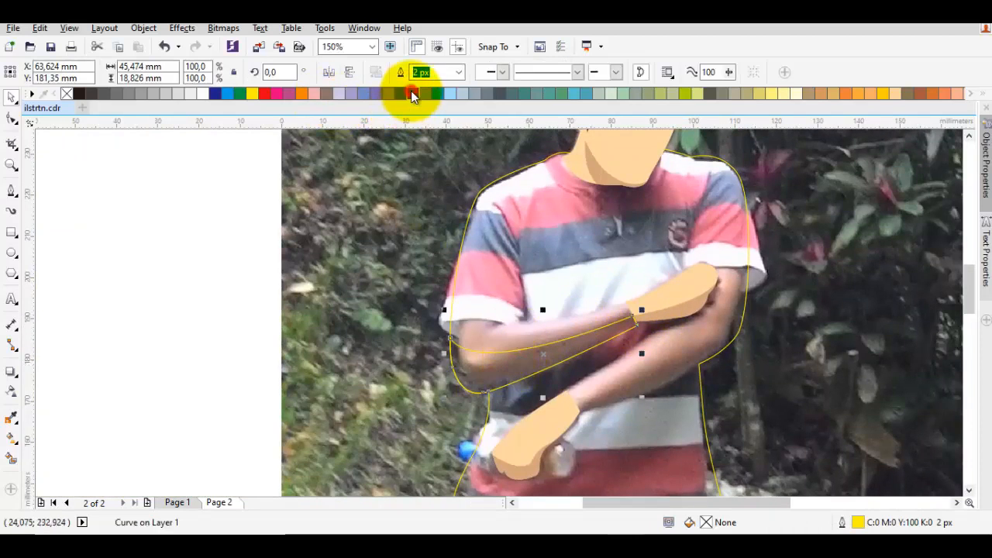
left_click(411, 90)
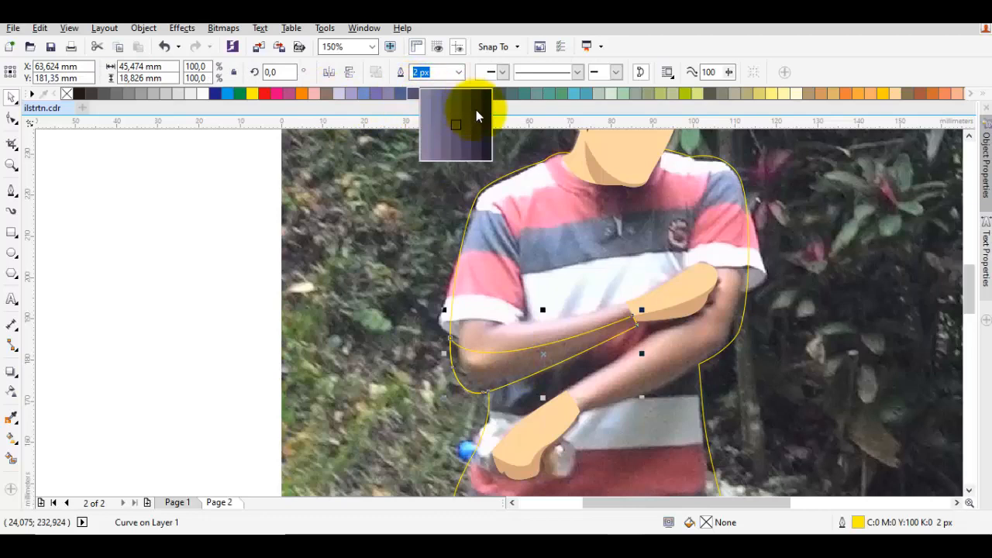
left_click(478, 112)
scroll(571, 257, "up", 3)
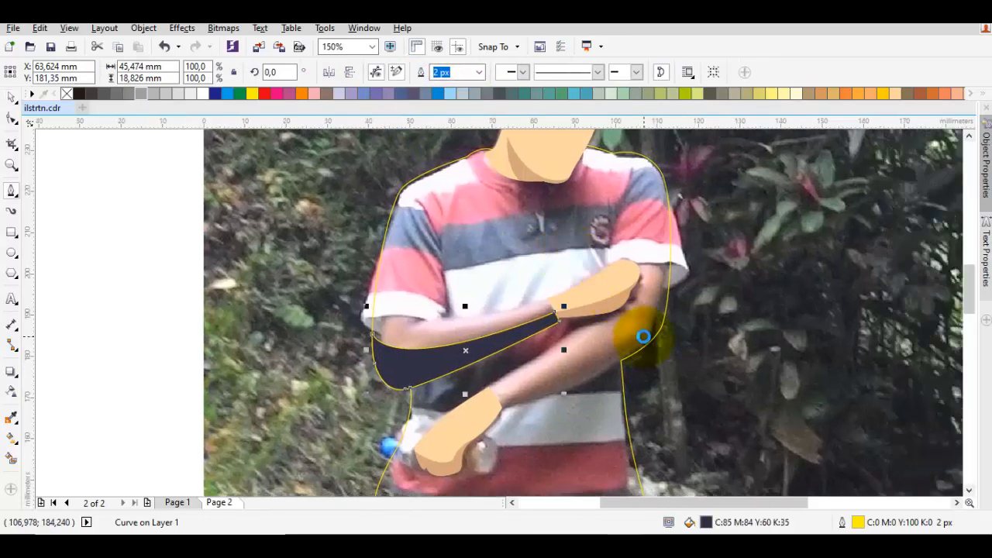
scroll(653, 283, "down", 3)
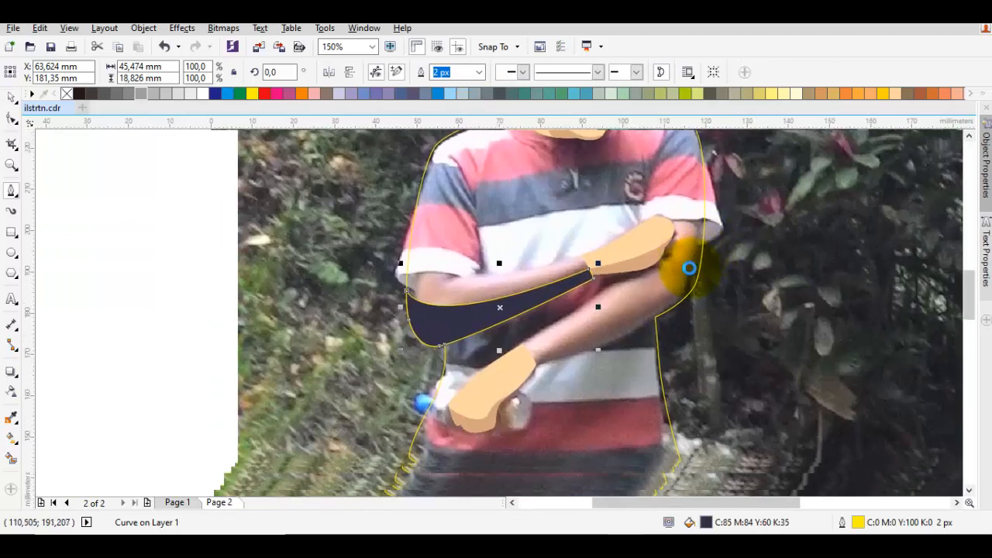
scroll(560, 363, "up", 1)
left_click_drag(760, 257, 681, 319)
key("Escape")
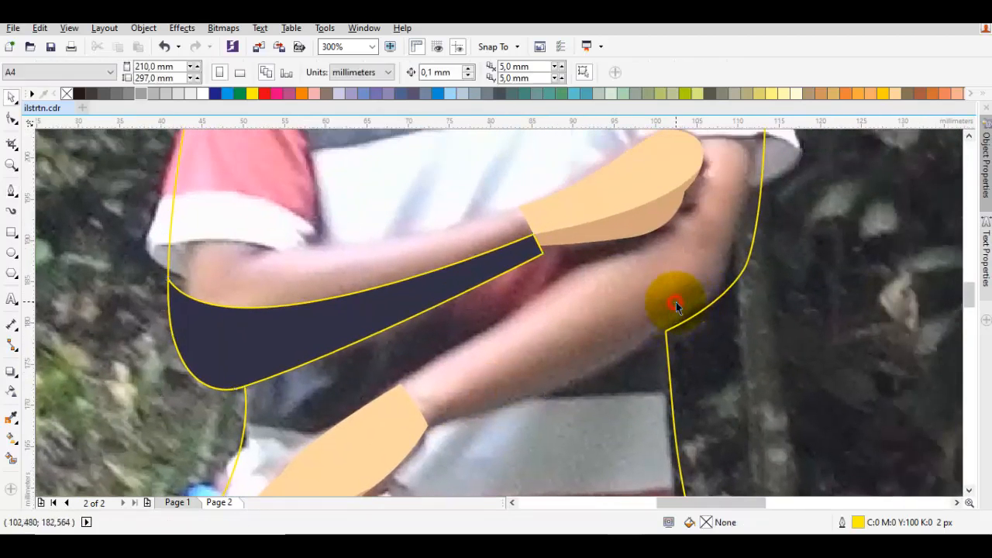
Reshape the shirt outline beside the lower arm's elbow by moving its curve node slightly outward and upward
key("F10")
left_click(666, 329)
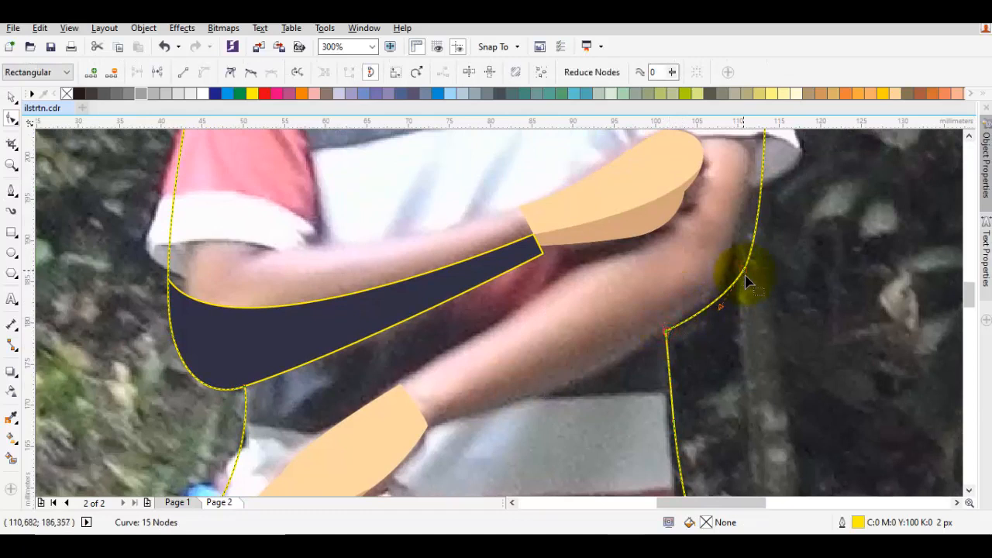
left_click_drag(748, 272, 758, 263)
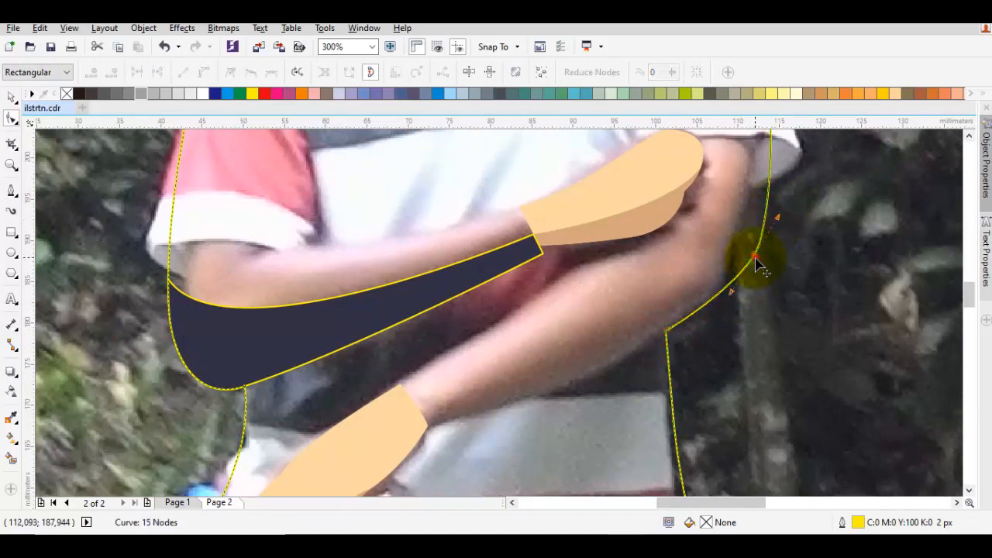
scroll(756, 256, "down", 1)
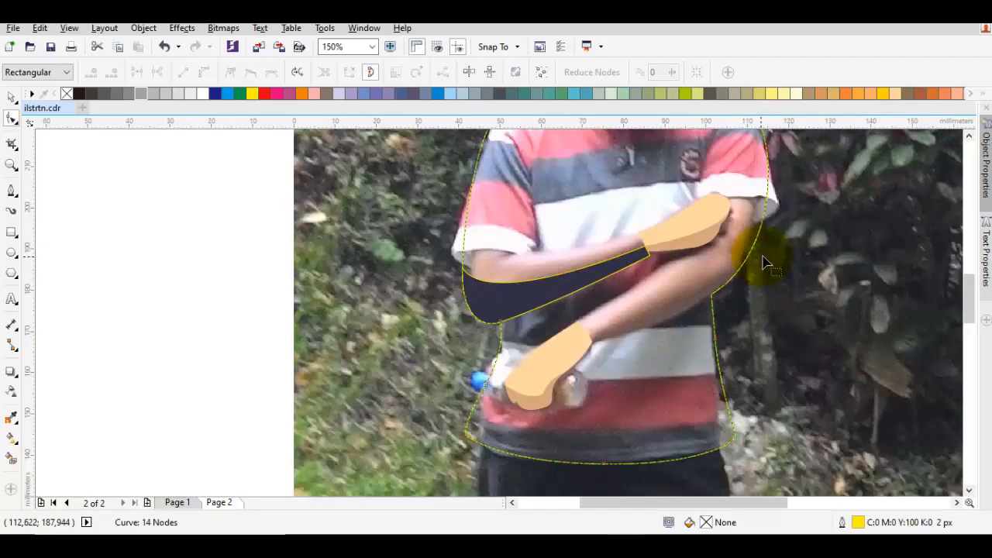
key("ctrl+z")
left_click_drag(768, 239, 767, 229)
key("space")
key("Escape")
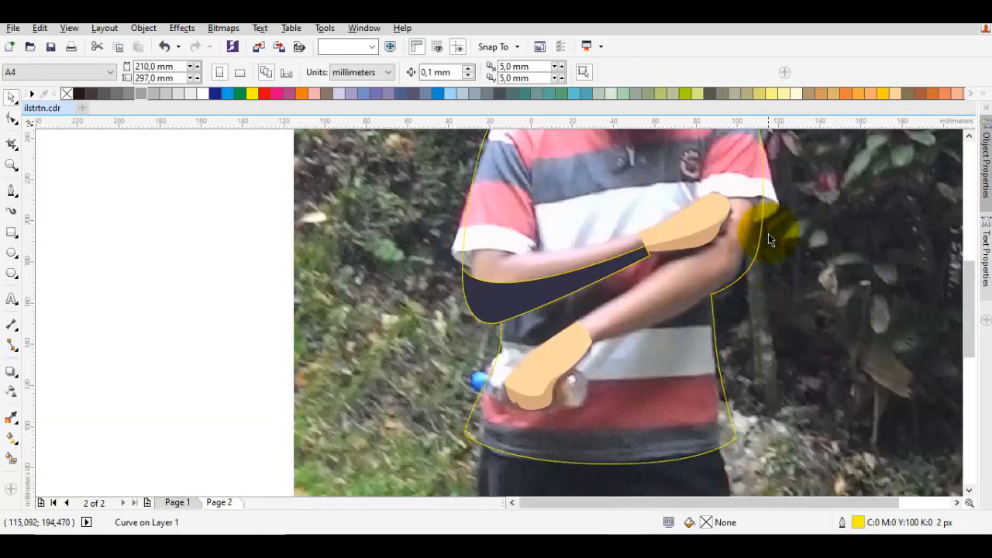
Start a shape at the lower forearm's wrist and curve its upper edge along the arm, past the elbow and beyond the sleeve
scroll(775, 232, "down", 1)
scroll(745, 256, "up", 1)
key("F5")
scroll(647, 307, "up", 1)
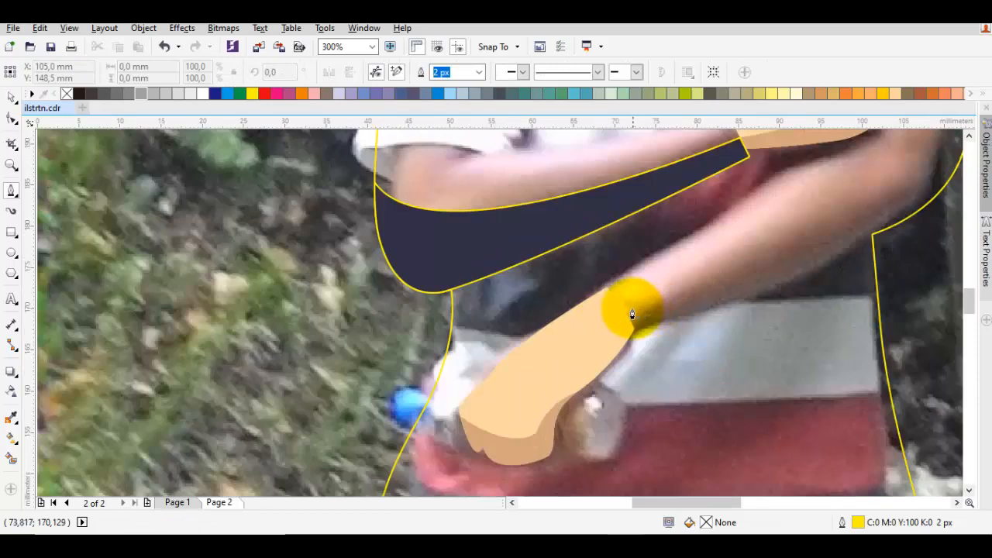
left_click_drag(621, 307, 713, 355)
scroll(739, 305, "down", 1)
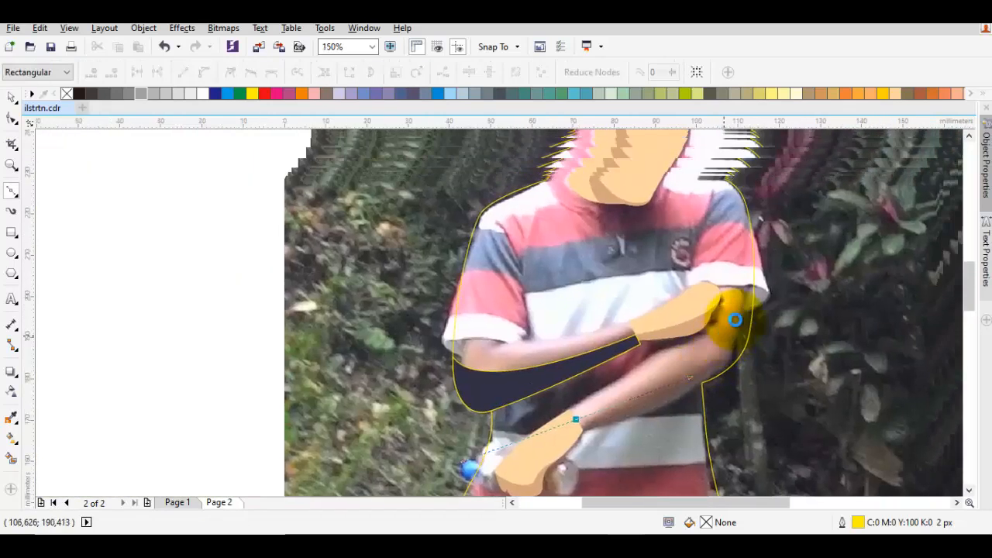
mouse_move(748, 278)
left_mouse_down()
mouse_move(744, 308)
mouse_move(749, 267)
left_mouse_up()
double_click(826, 295)
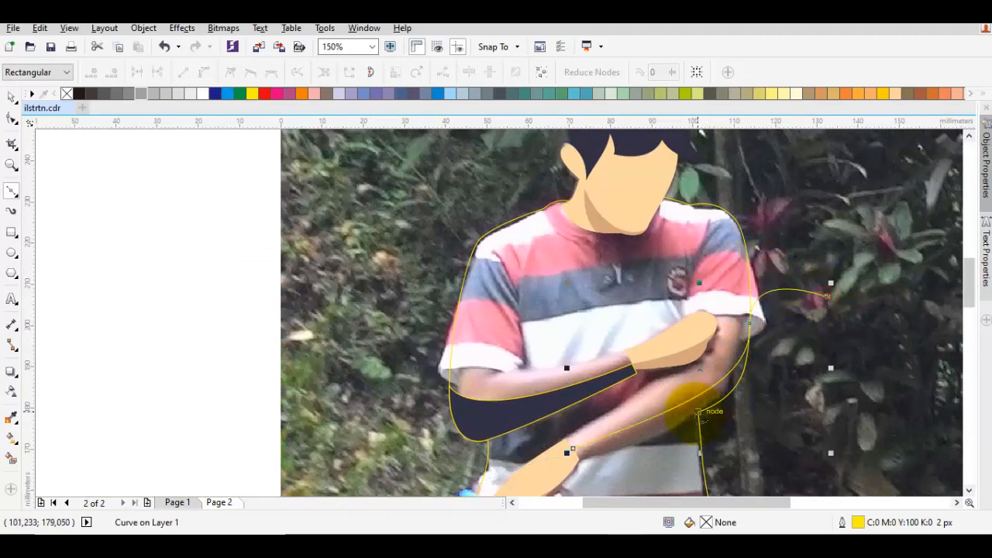
Run the shape's lower edge through the shirt outline's elbow corner to the wrist and close it, about 61 by 43 mm
left_click_drag(699, 413, 631, 459)
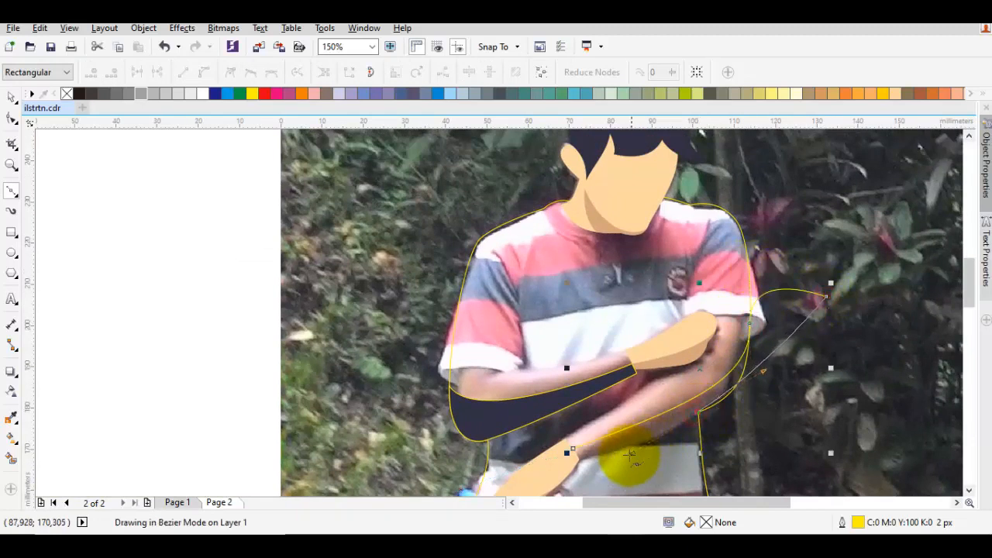
scroll(587, 464, "up", 1)
left_click_drag(600, 460, 593, 439)
left_click(586, 445)
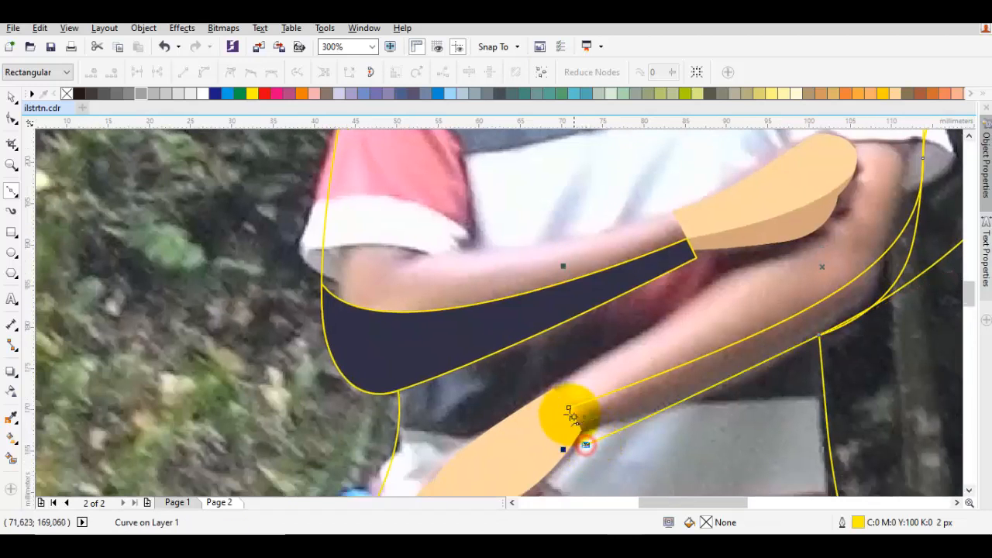
left_click(567, 410)
left_click_drag(839, 310, 678, 368)
key("space")
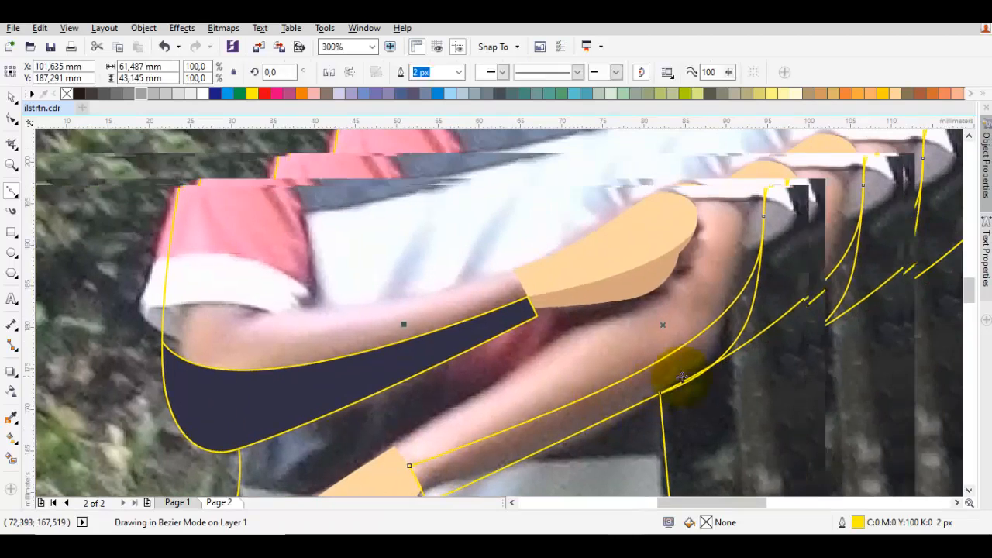
Remove the node at the elbow corner from the lower forearm shape so that its lower edge runs as one curve
key("F10")
left_click(704, 378)
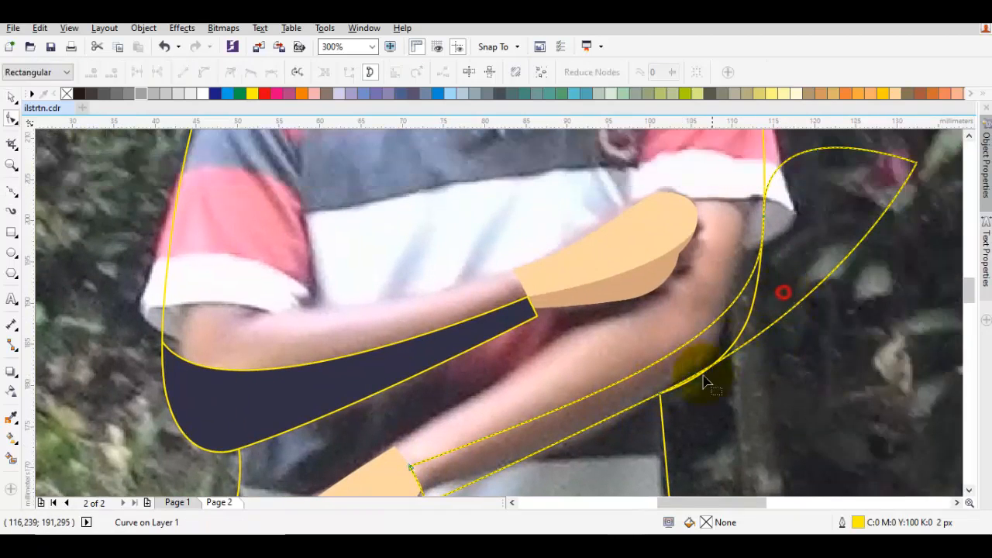
left_click_drag(841, 215, 799, 258)
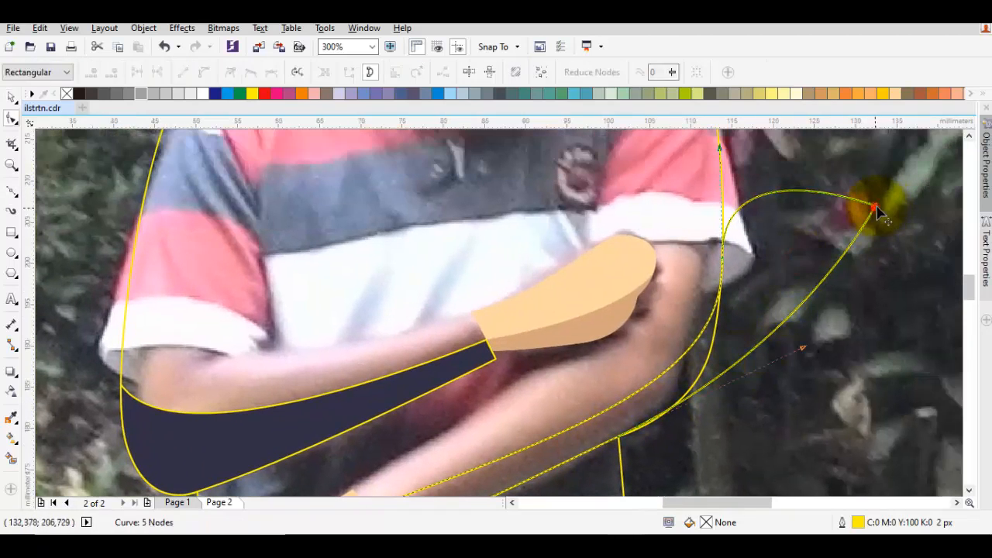
left_click_drag(876, 209, 881, 199)
left_click_drag(742, 420, 785, 347)
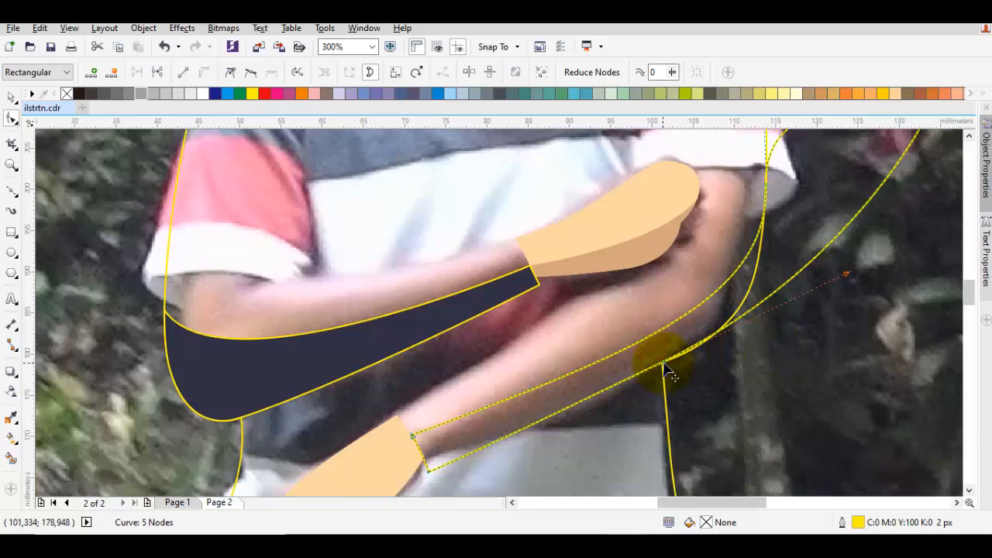
left_click(663, 363)
left_click_drag(715, 345, 702, 367)
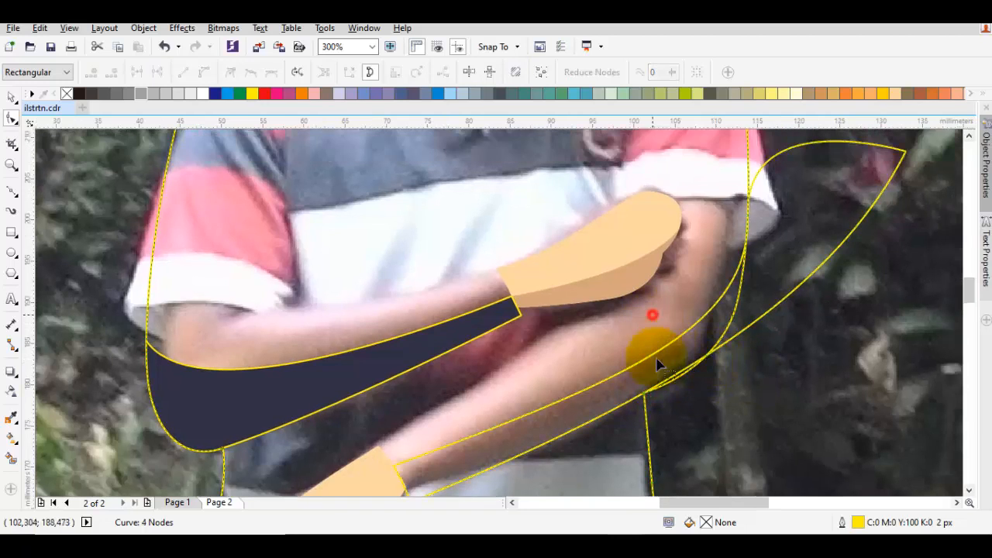
Nudge the shirt outline's elbow node slightly upward to refine the curve around the lower arm
left_click_drag(739, 296, 737, 305)
left_click(738, 335)
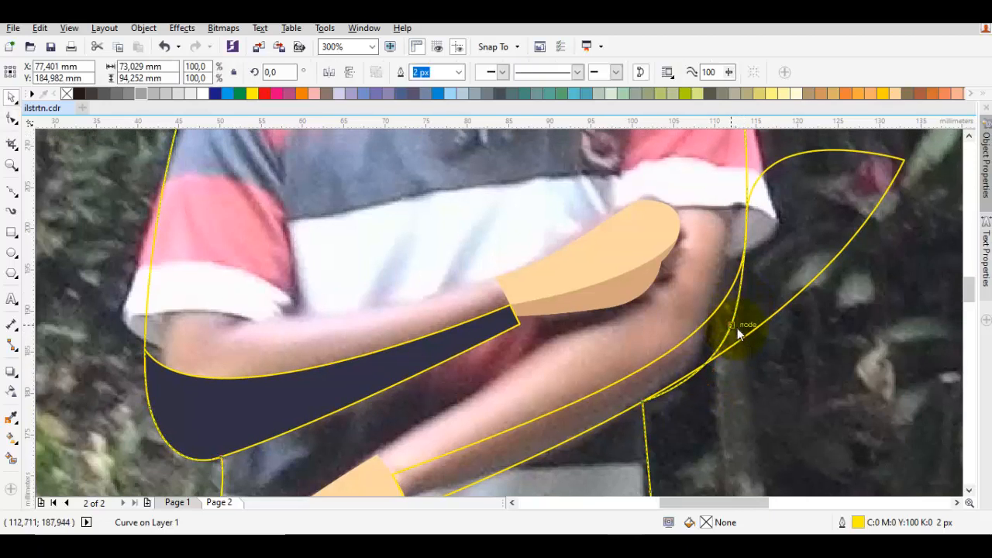
left_click_drag(733, 324, 752, 274)
left_click_drag(756, 263, 758, 253)
left_click_drag(736, 326, 739, 315)
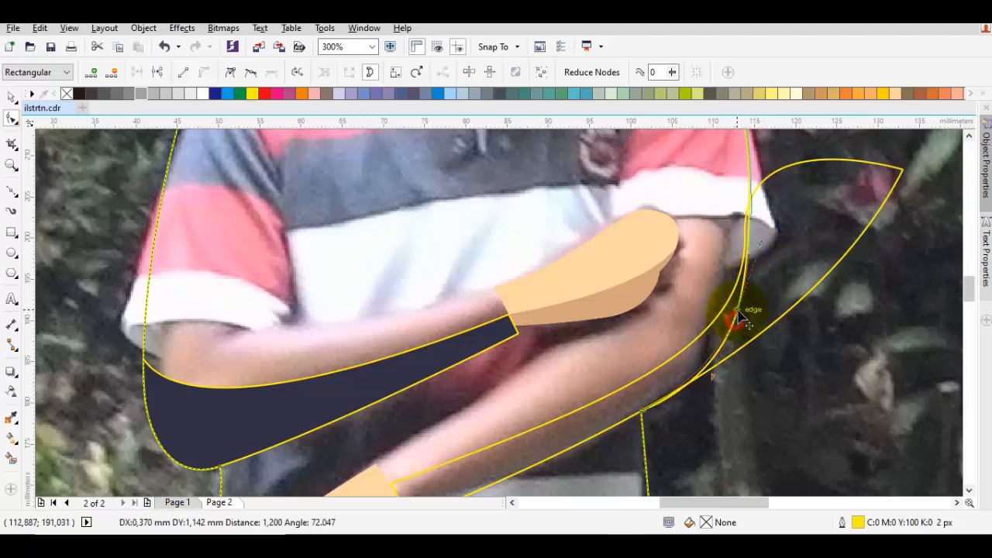
left_click_drag(784, 245, 746, 315)
left_click(747, 315)
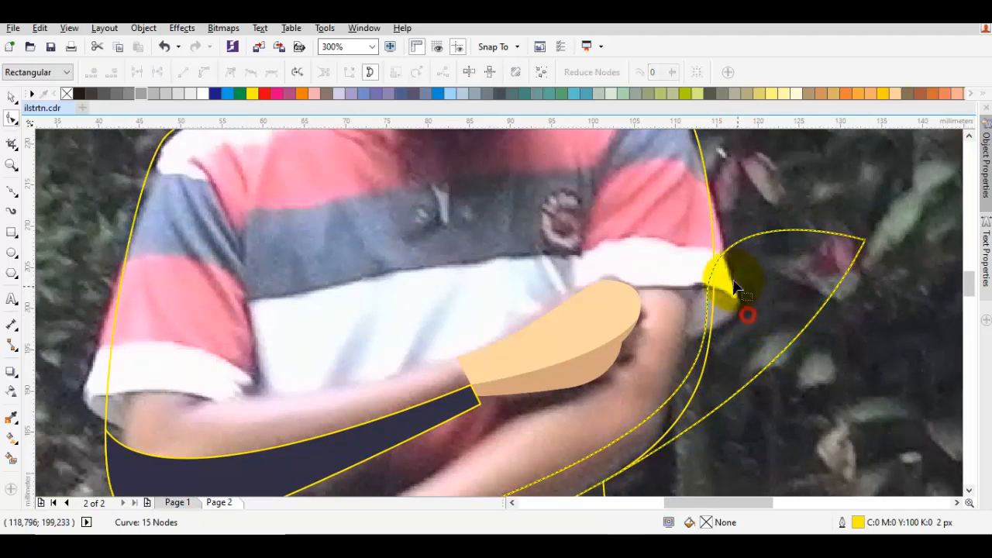
Move the lower forearm shape's node near the sleeve outward and upward, making the shape about 62 by 48 mm
left_click(750, 301)
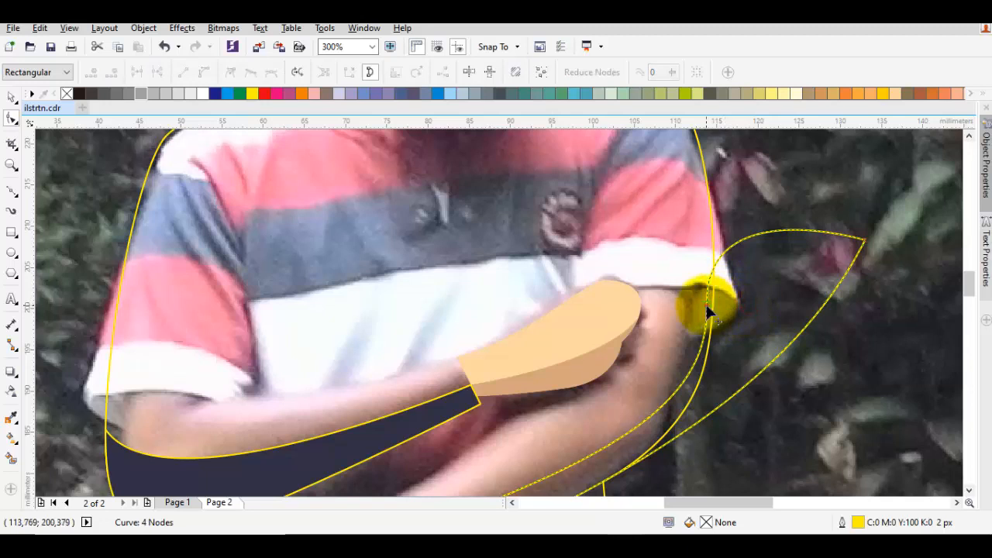
left_click_drag(707, 312, 723, 271)
left_click_drag(724, 382, 686, 416)
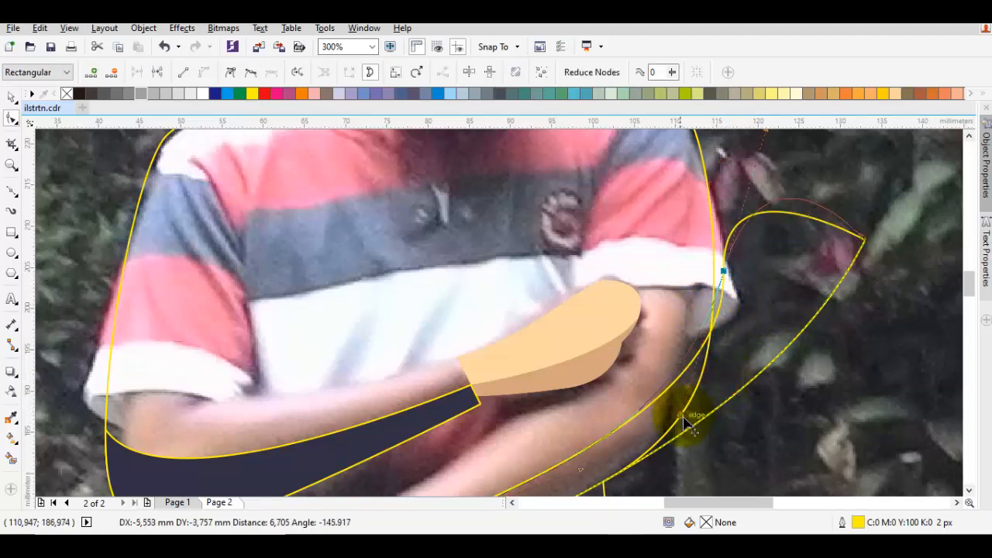
scroll(686, 417, "down", 2)
left_click_drag(704, 350, 711, 342)
key("space")
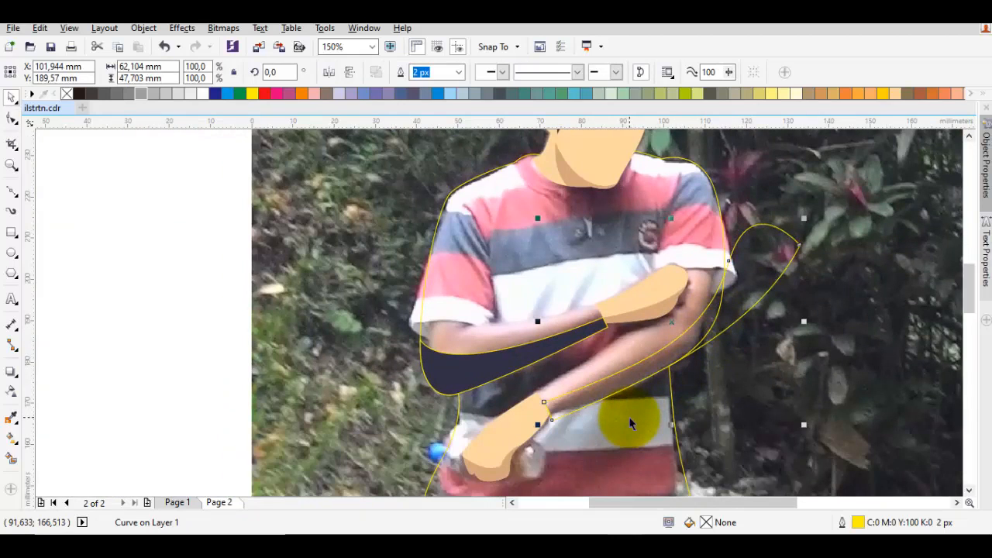
Move the lower forearm shape's bottom wrist node onto the corner of the lower hand shape
scroll(561, 411, "up", 2)
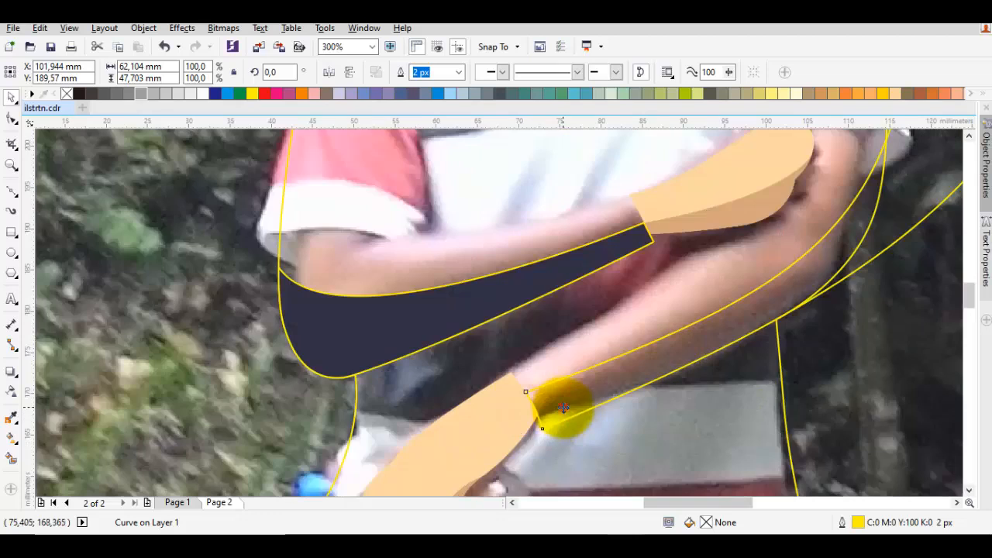
key("F10")
scroll(551, 416, "up", 2)
left_click_drag(535, 435, 531, 423)
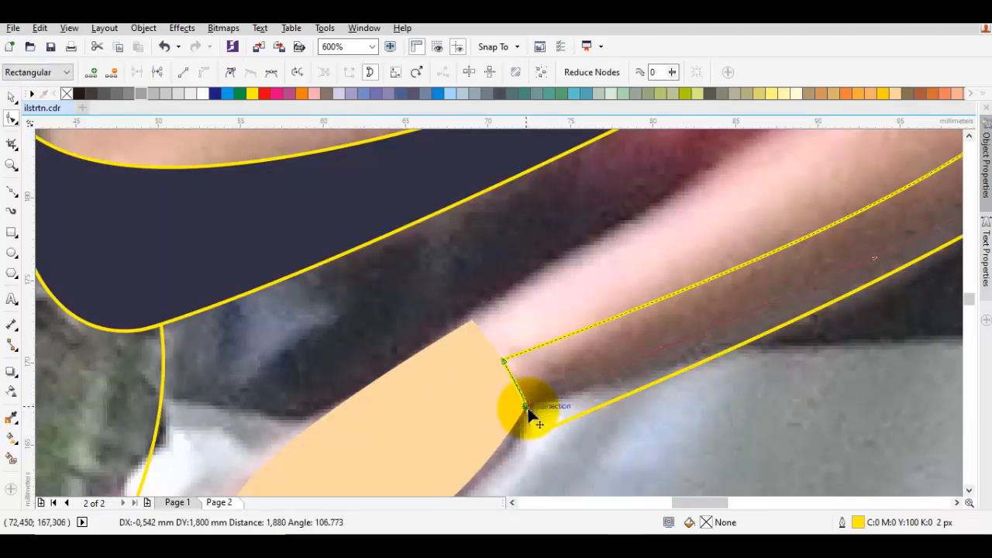
left_click_drag(529, 417, 531, 410)
scroll(546, 399, "down", 2)
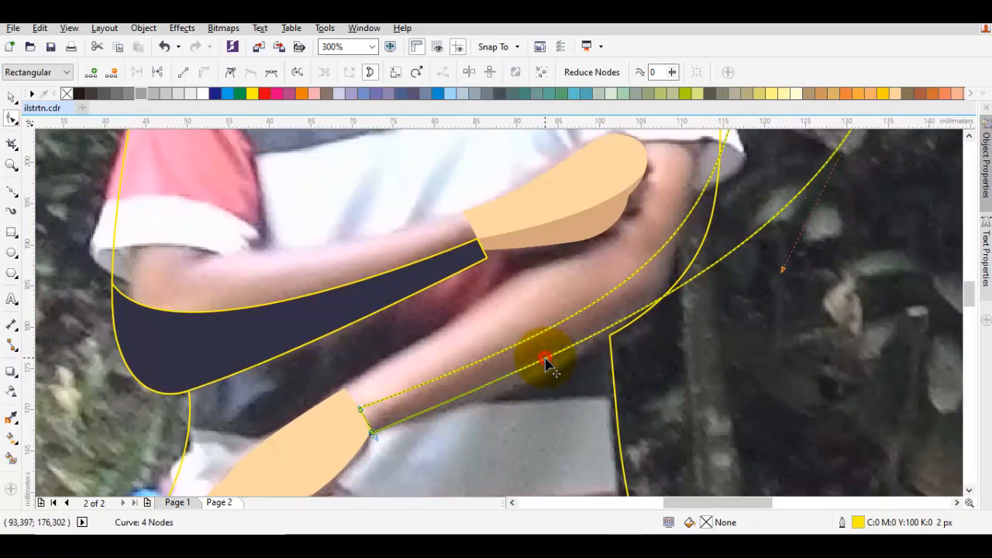
Bend the forearm shape's lower edge downward to follow the arm's underside, and check the node near the sleeve
left_click_drag(545, 364, 679, 359)
left_click_drag(702, 301, 674, 357)
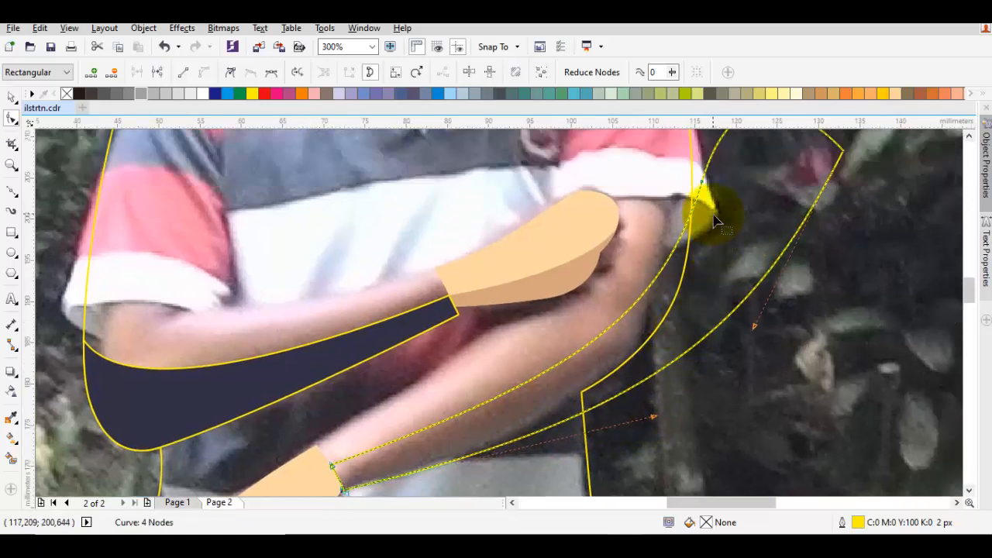
left_click(700, 184)
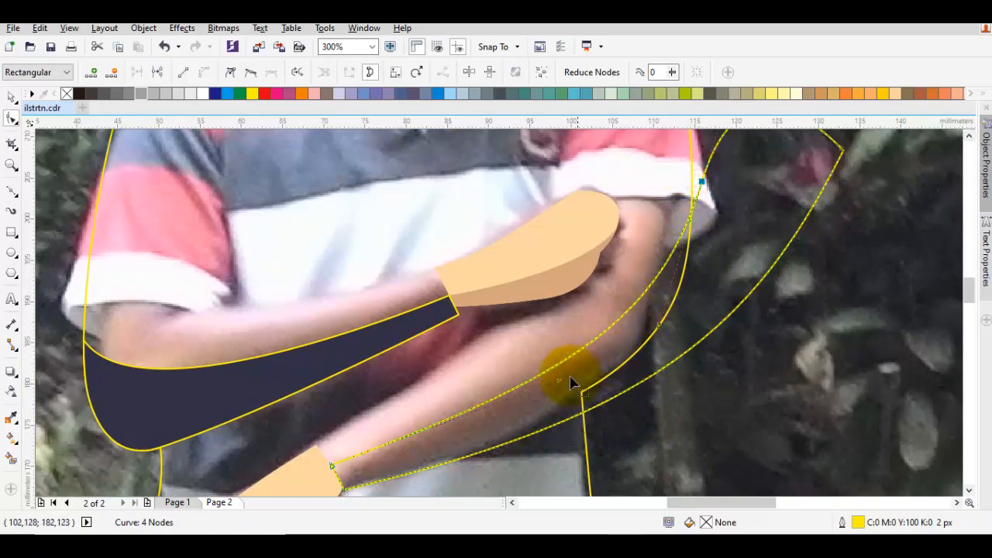
left_click_drag(558, 383, 633, 339)
Intersect the lower forearm shape with the shirt outline and delete the original oversized shape
key("space")
left_click(610, 297, "shift")
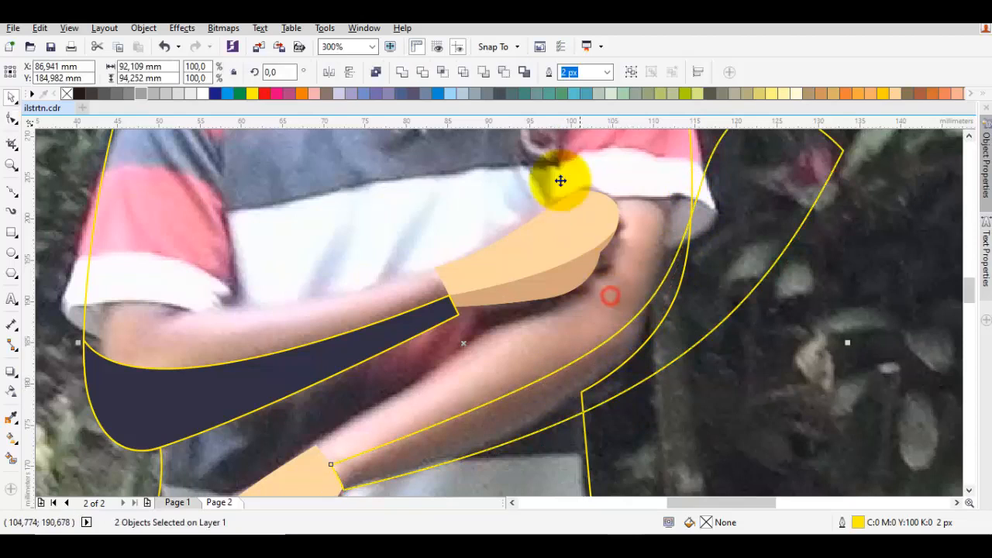
left_click(442, 71)
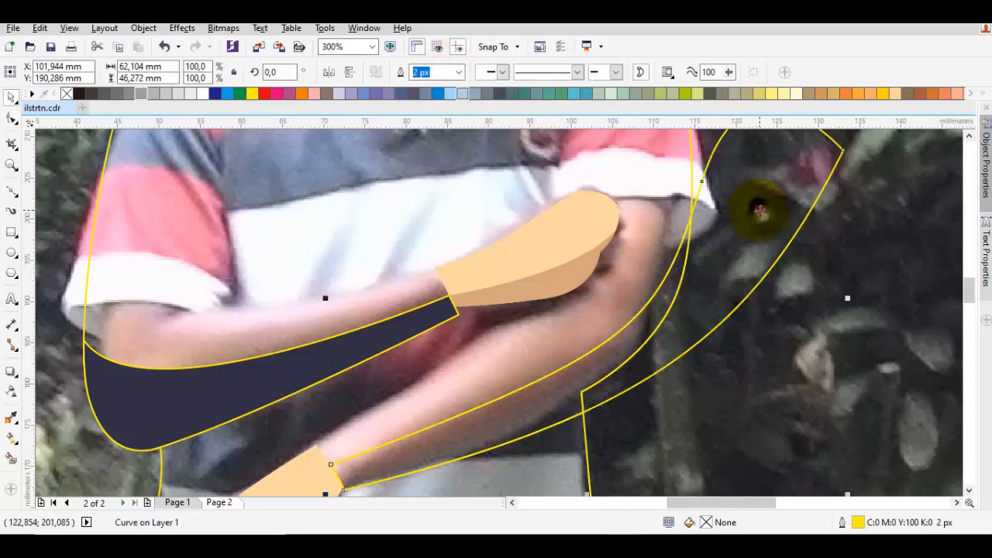
right_click(760, 209)
left_click(793, 319)
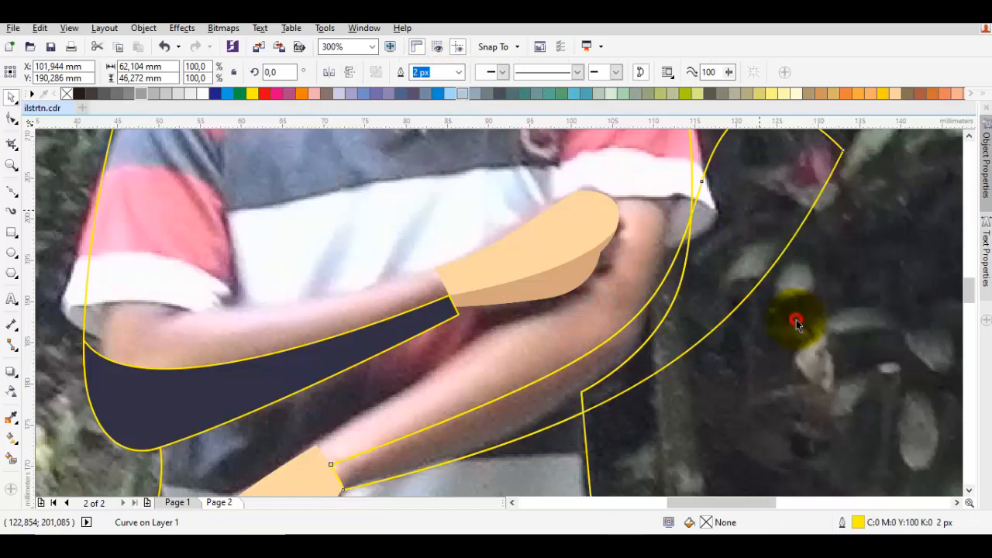
Weld the intersected lower forearm shape to the dark navy forearm shape of the other arm
left_click(629, 346)
left_click(221, 377, "shift")
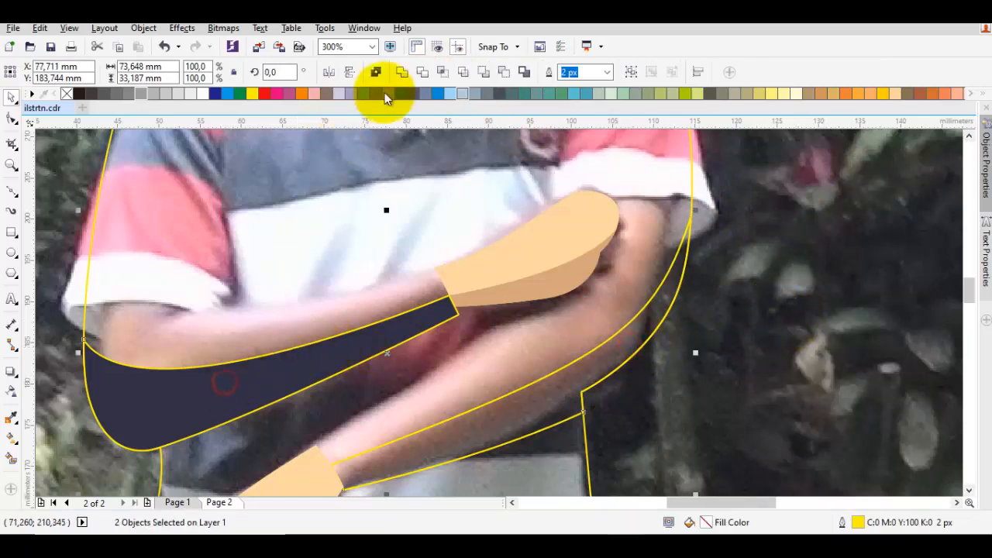
left_click(402, 78)
key("Escape")
scroll(587, 352, "down", 1)
left_click_drag(587, 356, 609, 252)
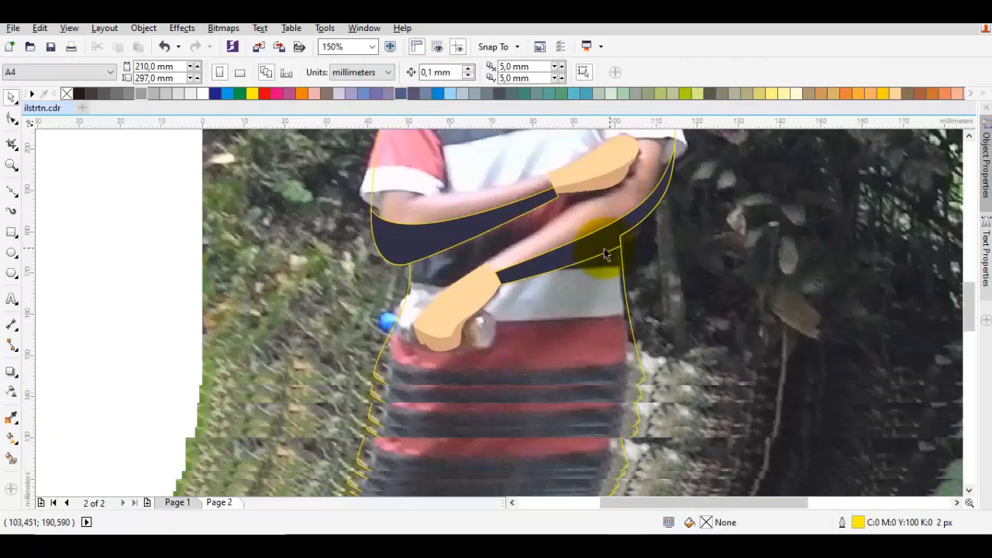
left_click_drag(581, 318, 612, 306)
scroll(494, 372, "up", 1)
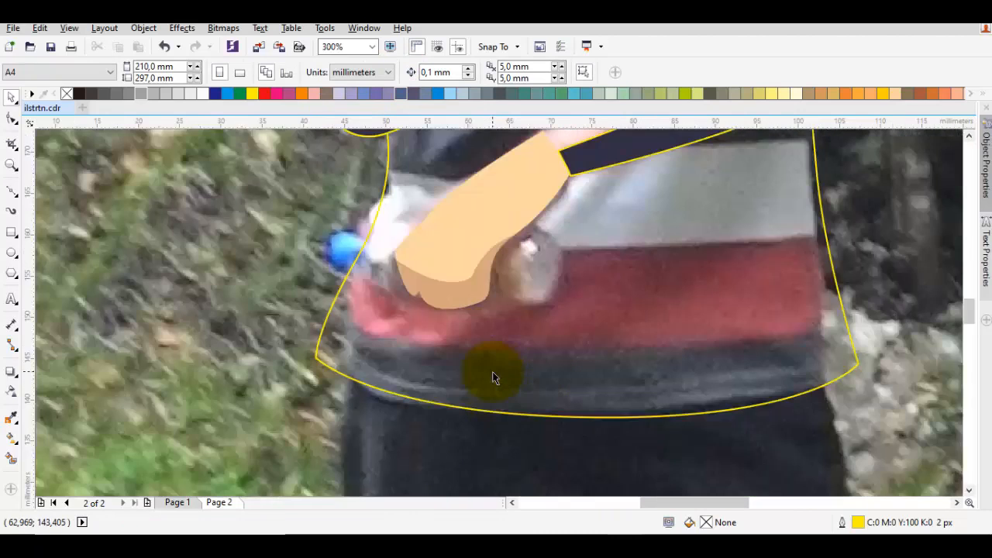
left_click_drag(501, 369, 460, 367)
key("p")
left_click_drag(574, 315, 527, 363)
scroll(527, 365, "down", 2)
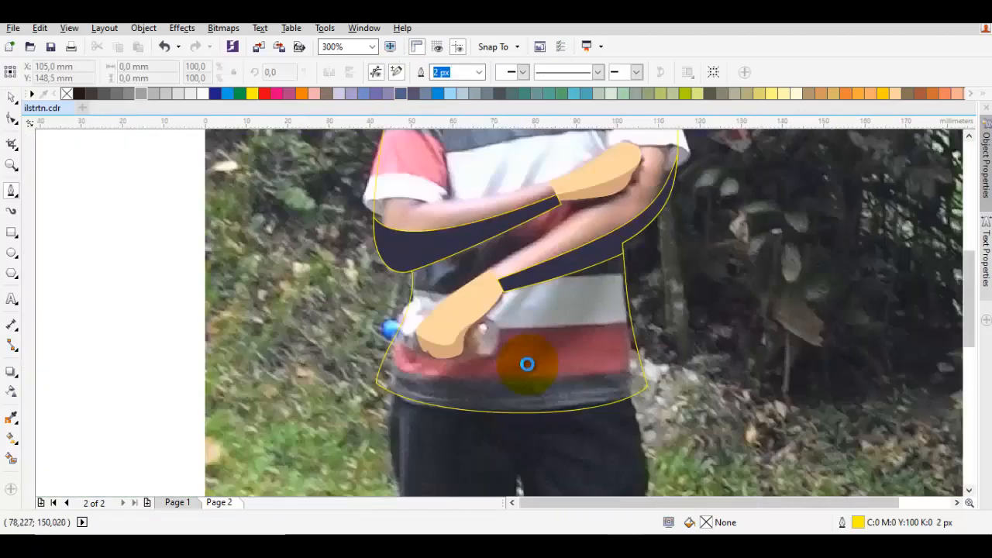
scroll(540, 231, "up", 2)
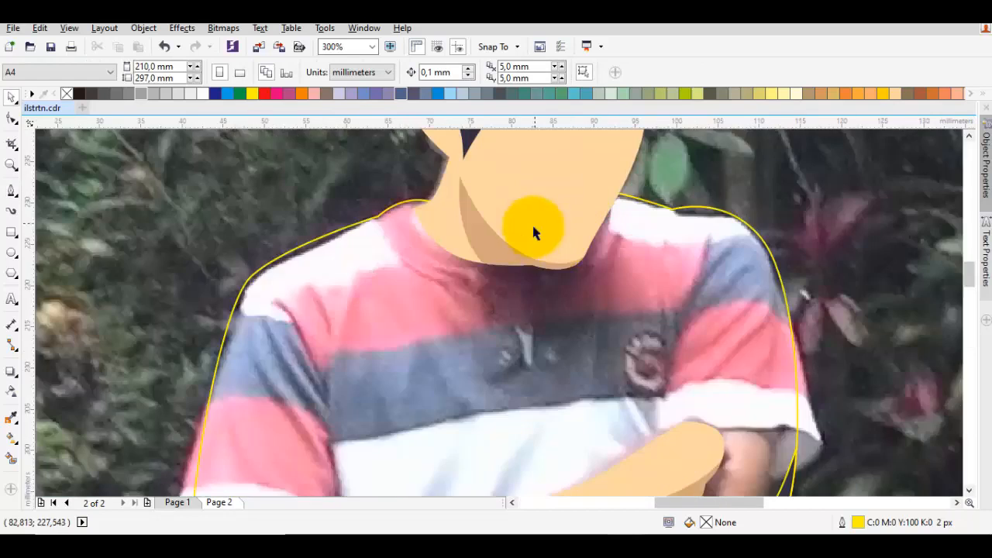
Draw a closed V-shaped collar shape under the chin, running from the neck's lower edge down to a point and up along the jaw
key("F5")
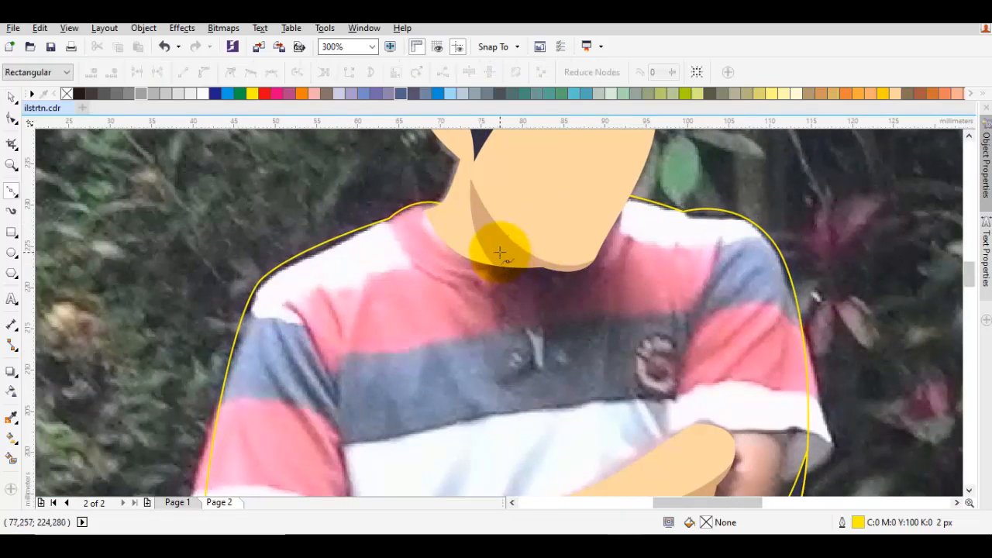
left_click_drag(494, 265, 530, 312)
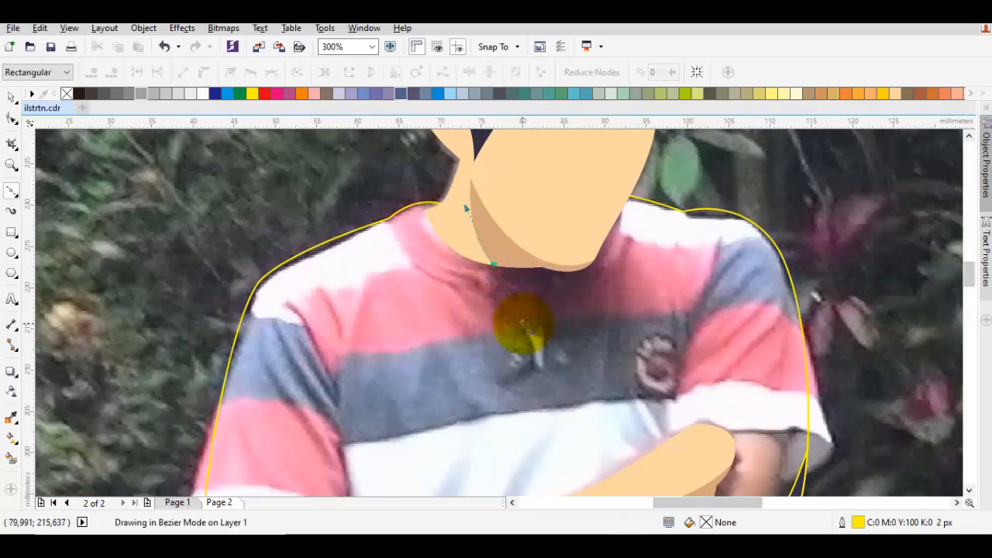
left_click(570, 322)
left_click_drag(612, 219, 606, 258)
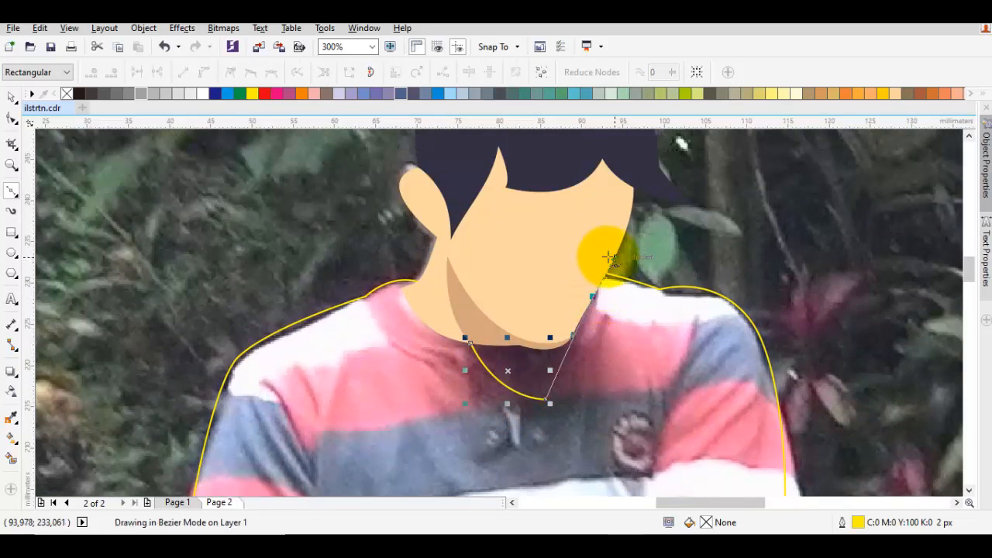
left_click(465, 342)
left_click(470, 341)
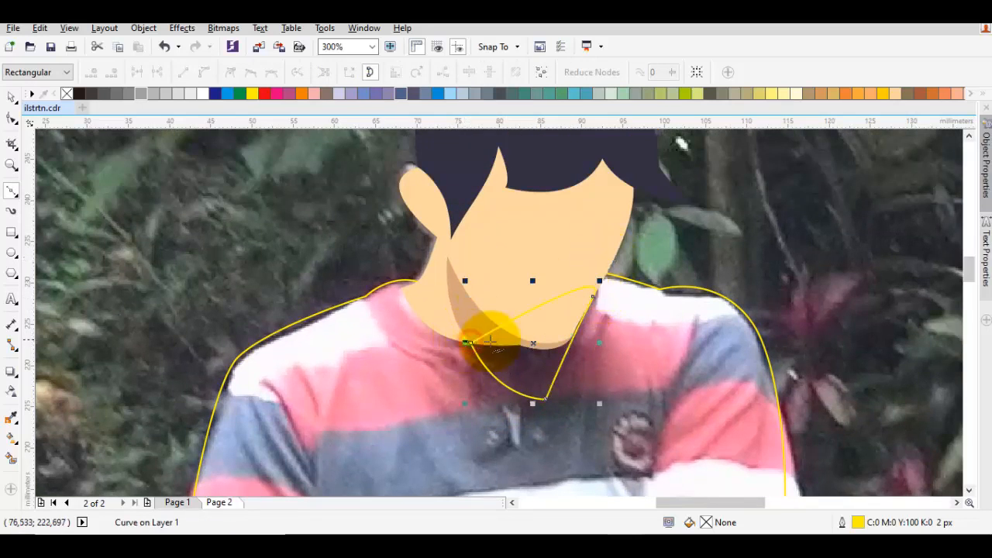
Move the V-shaped collar shape back one level in the stacking order
scroll(496, 340, "down", 1)
left_click_drag(513, 352, 517, 308)
key("space")
left_click(488, 459)
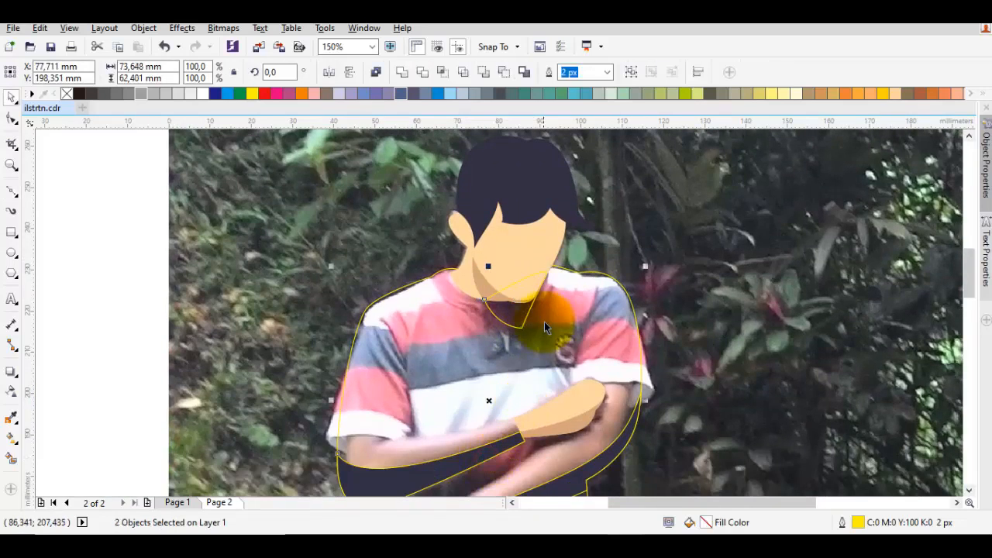
left_click(520, 298)
scroll(520, 298, "up", 1)
right_click(516, 333)
mouse_move(642, 372)
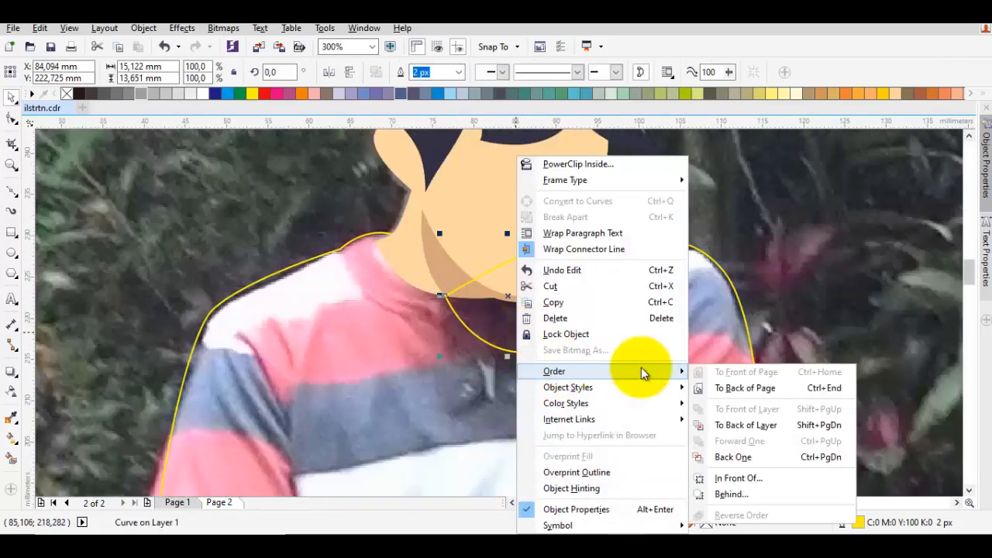
left_click(758, 459)
Fill the V-shaped collar shape with the dark navy sampled from the forearm shape
scroll(646, 336, "down", 1)
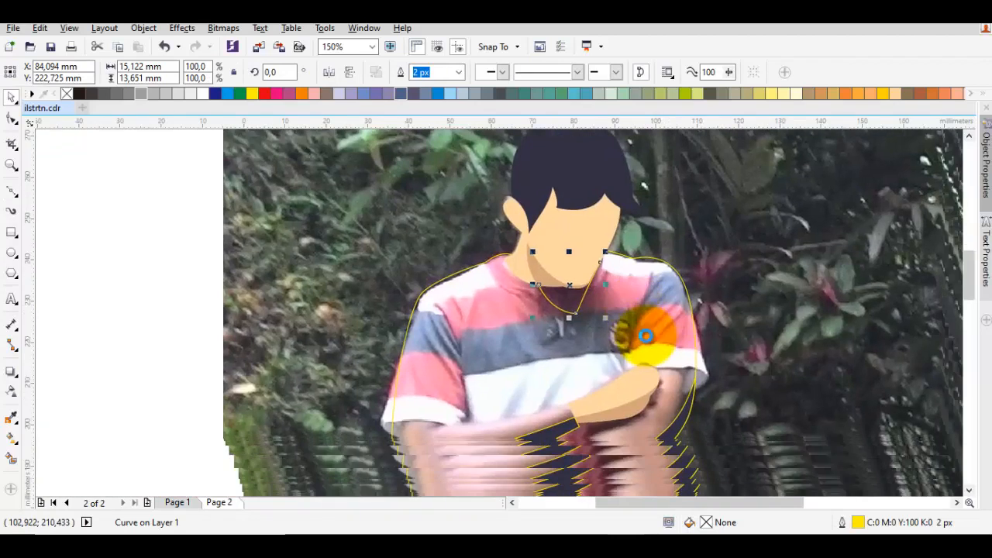
key("i")
left_click(544, 425)
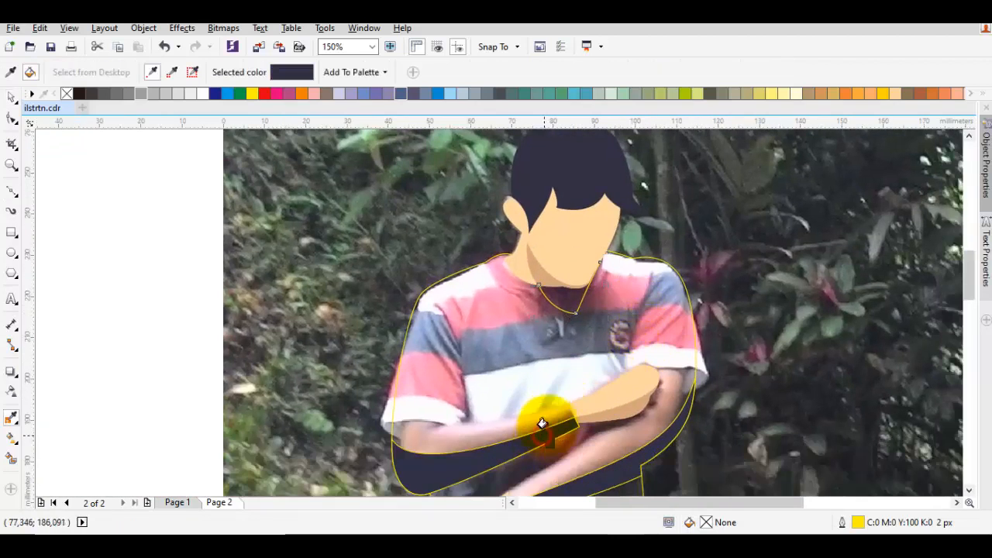
left_click(571, 297)
key("space")
key("Escape")
Draw a thin, curved collar fold with the Pen tool, from a tip below the neck into the dark V-shaped collar shape
left_click_drag(571, 296, 614, 264)
scroll(609, 268, "up", 1)
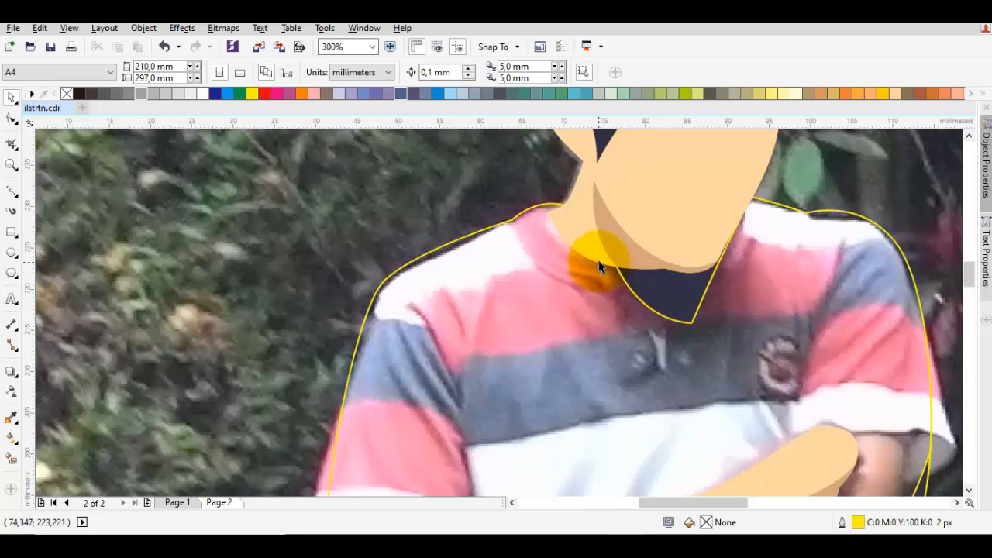
key("F5")
left_click(553, 270)
left_click(691, 282)
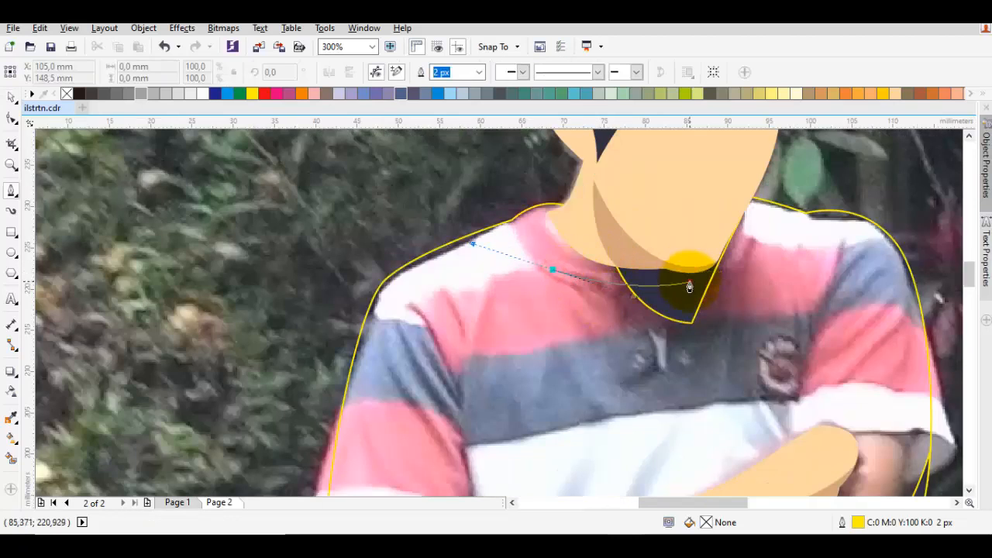
left_click(552, 271)
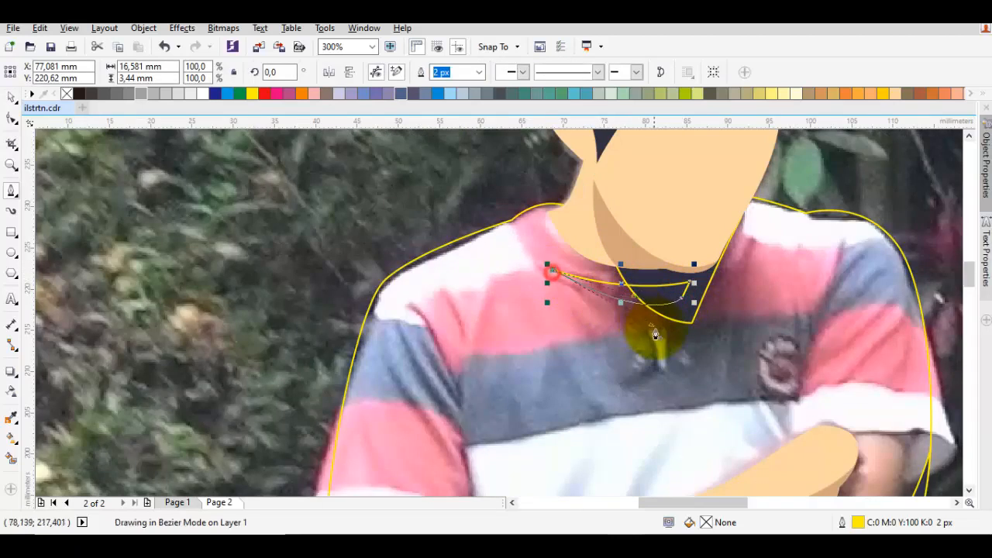
Weld the thin collar fold to the dark navy V-shaped collar shape
key("space")
left_click(681, 312, "shift")
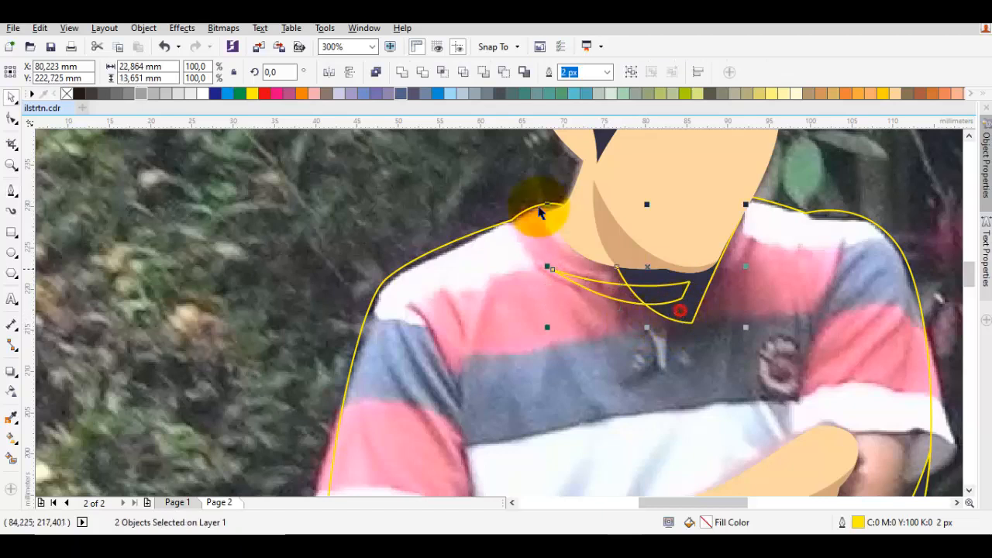
left_click(403, 73)
scroll(605, 230, "down", 2)
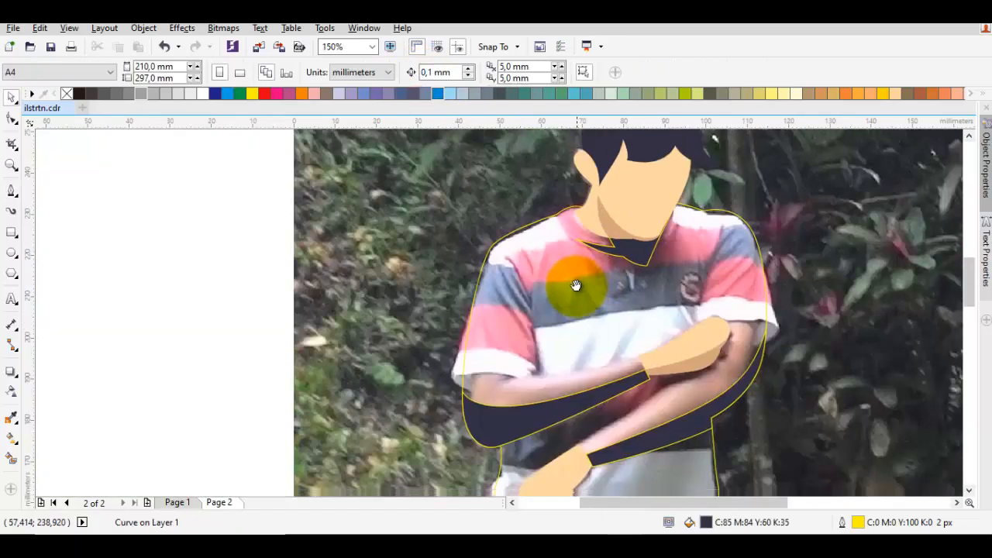
Fill the shirt outline with the muted purple C:40 M:40 Y:0 K:60
key("space")
scroll(560, 306, "down", 2)
key("space")
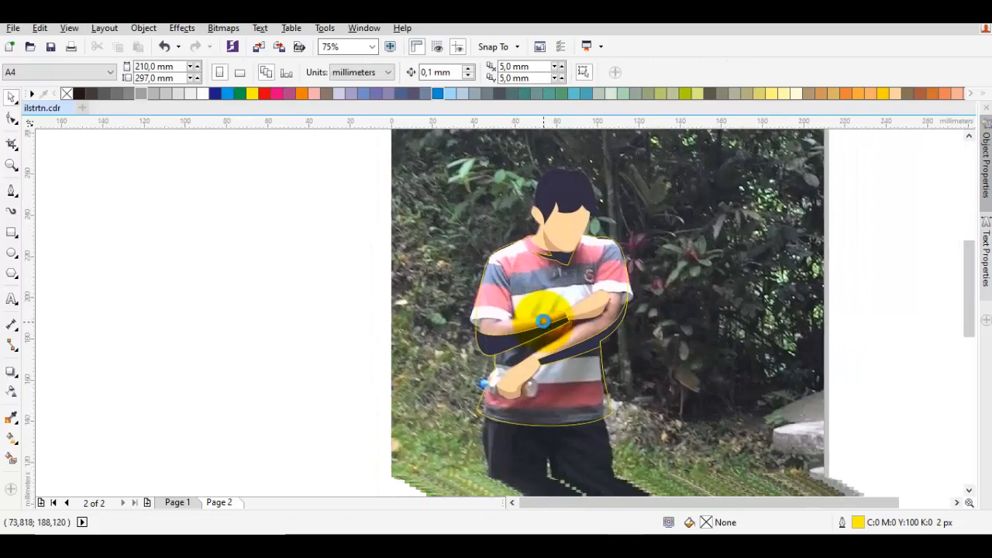
left_click(523, 272)
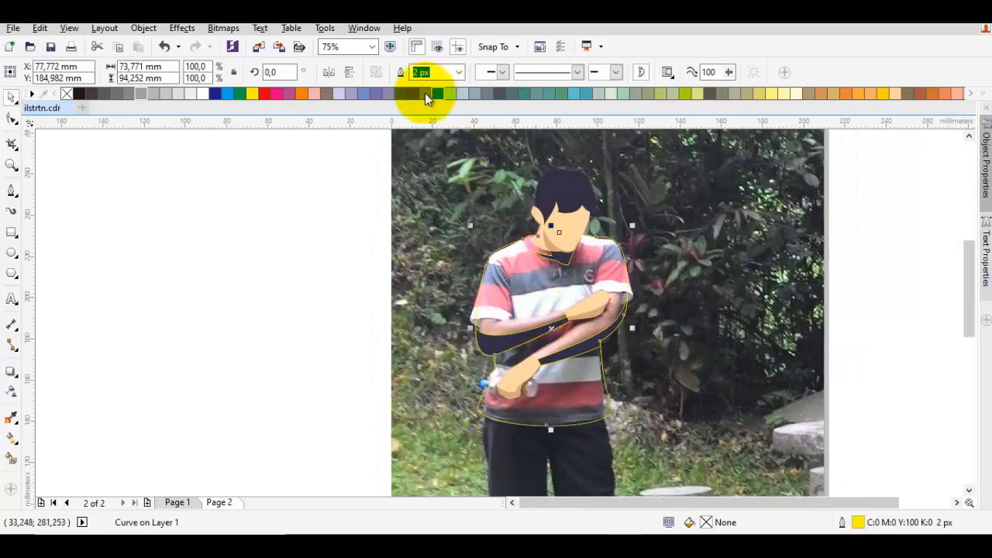
left_click(415, 95)
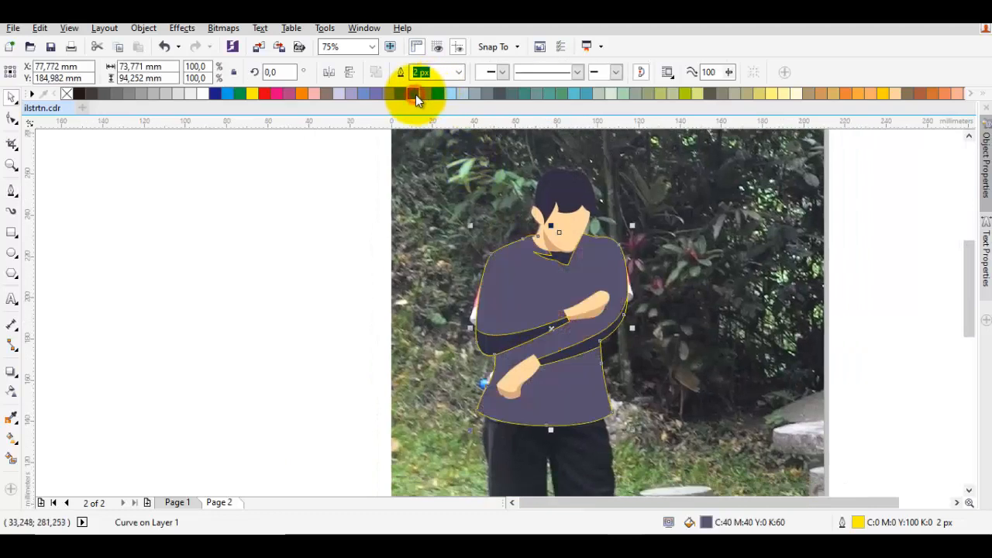
left_click(883, 358)
Draw a small closed wedge with the Pen tool across the rounded fingertip end of the upper hand
scroll(582, 298, "up", 3)
scroll(668, 326, "down", 3)
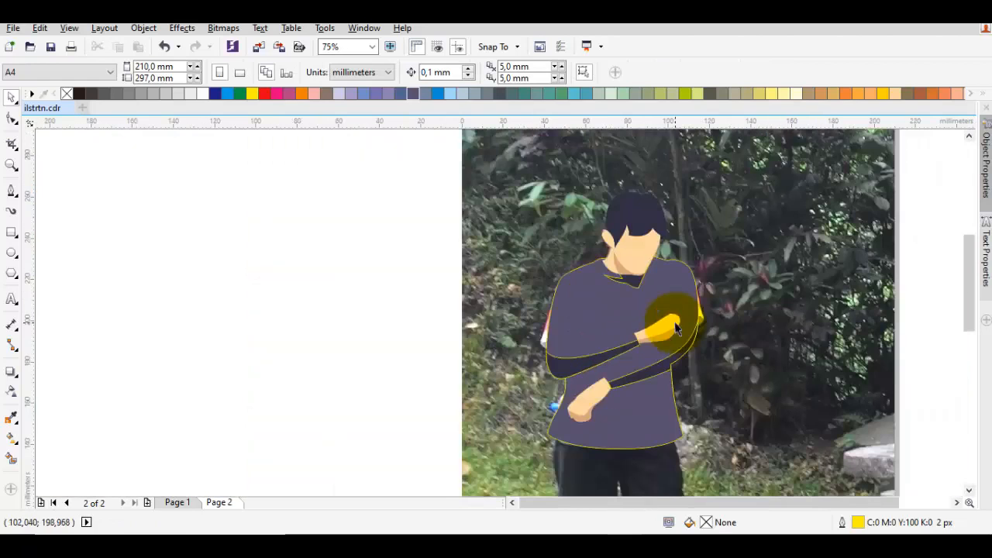
scroll(675, 323, "up", 1)
key("F5")
scroll(686, 307, "up", 1)
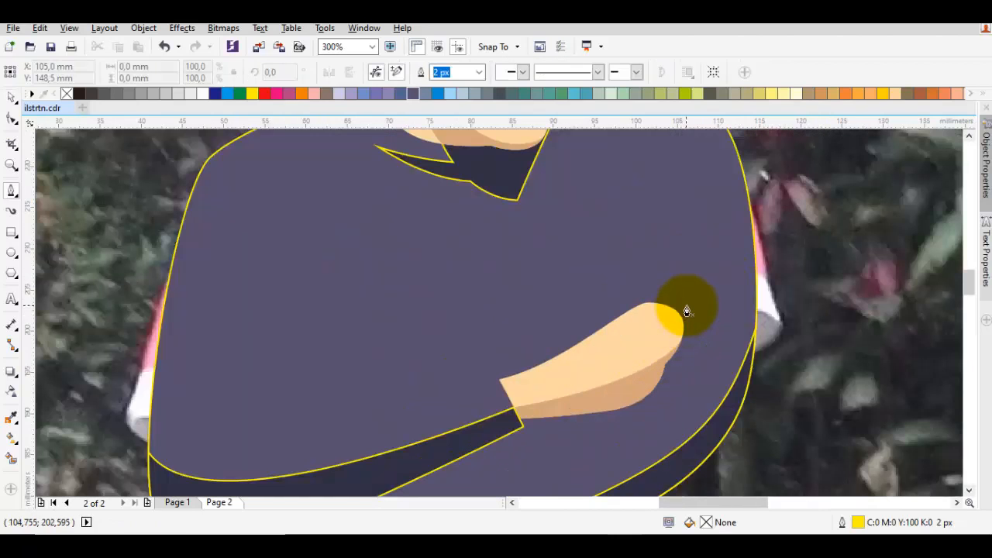
scroll(695, 309, "up", 1)
left_click(691, 309)
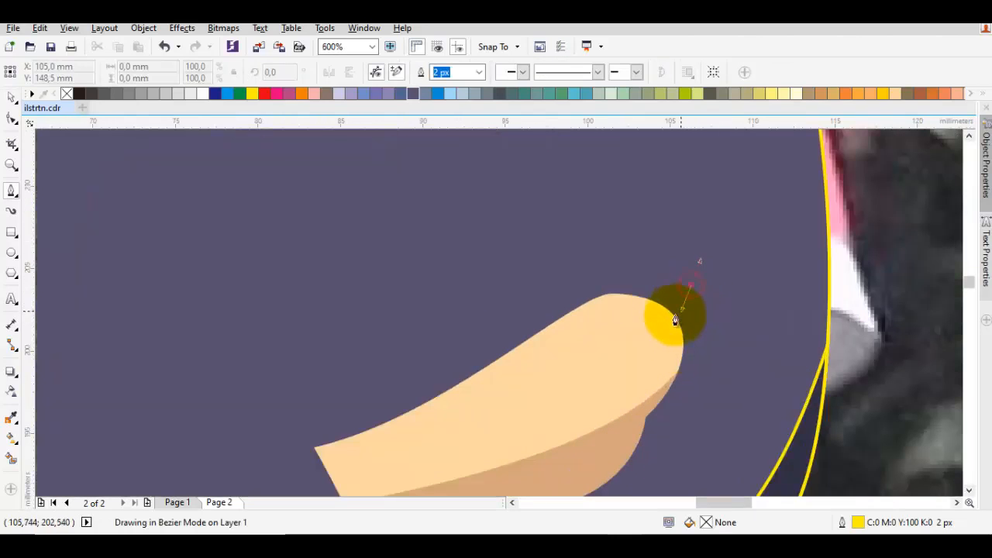
left_click_drag(633, 333, 688, 275)
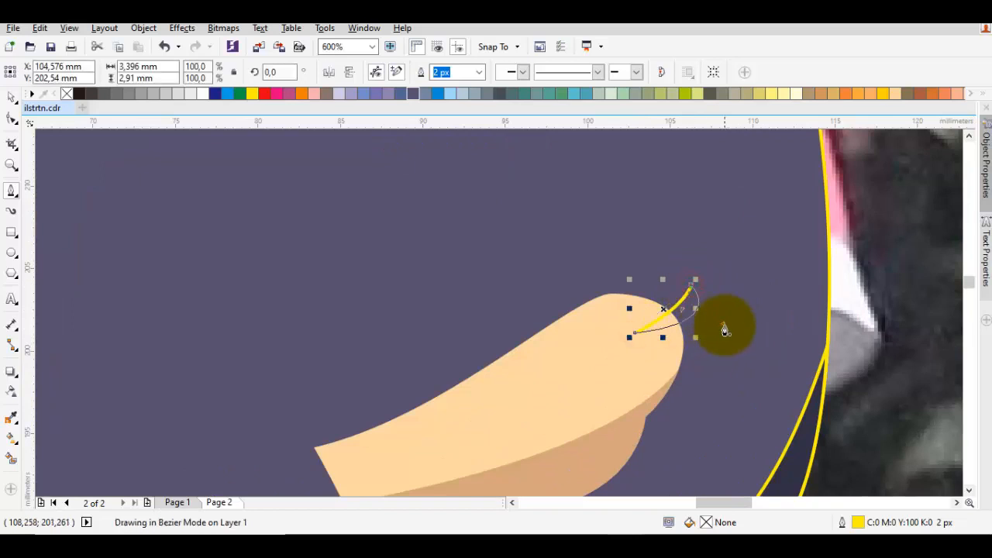
left_click_drag(724, 325, 723, 323)
Cut the small wedge out of the upper hand to form a notch between the fingers
key("space")
left_click(503, 371, "shift")
left_click(498, 72)
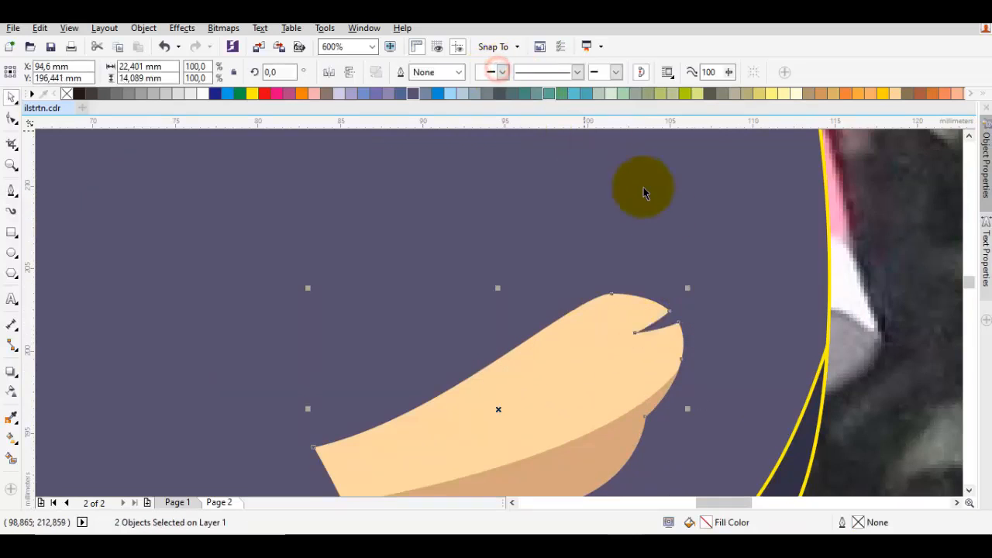
scroll(692, 287, "down", 2)
key("Escape")
scroll(521, 376, "down", 1)
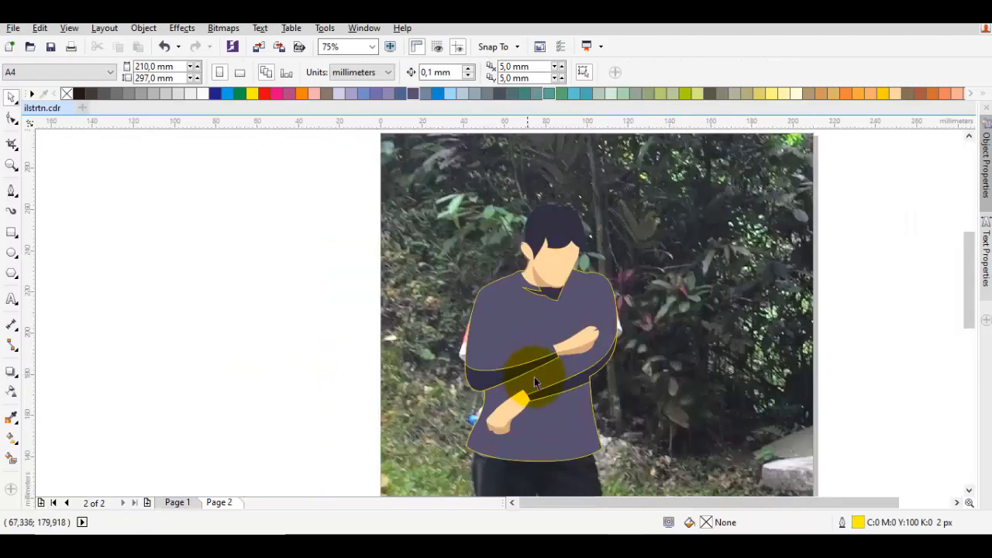
left_click_drag(551, 384, 545, 358)
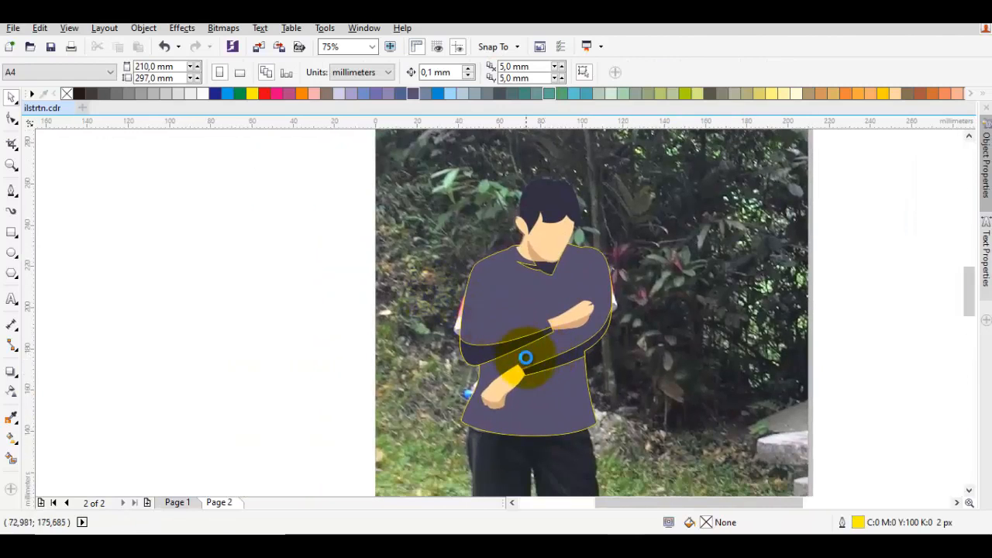
scroll(527, 363, "up", 1)
key("F10")
scroll(525, 361, "up", 1)
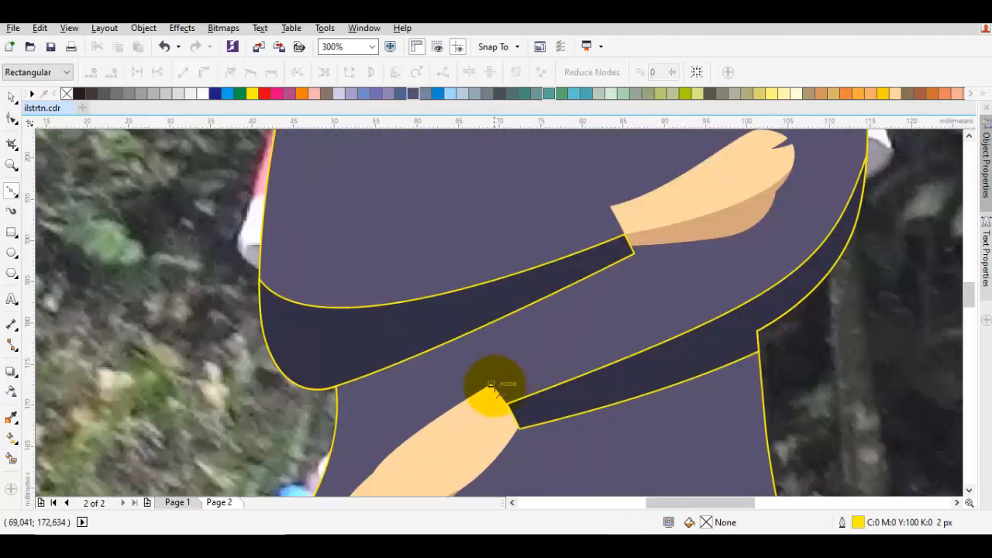
left_click(493, 383)
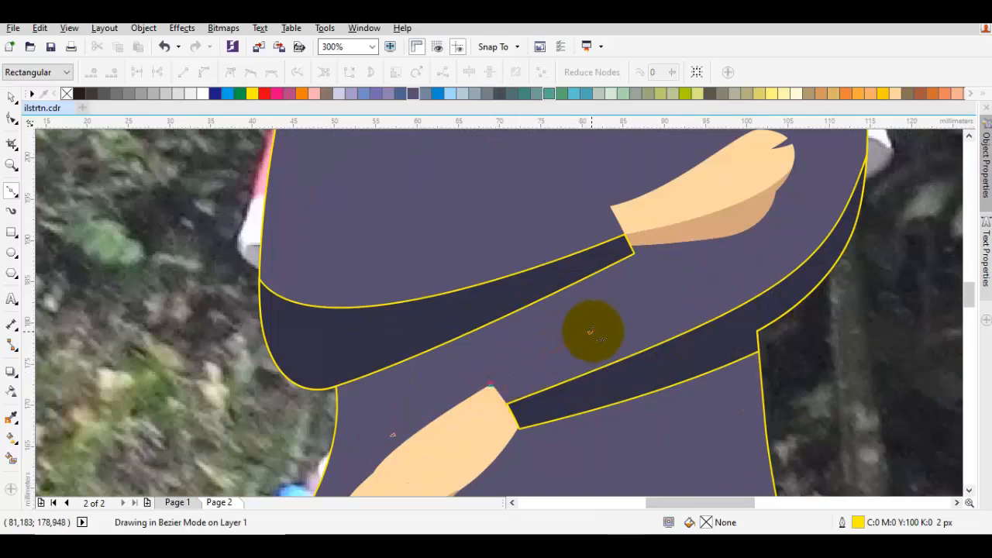
scroll(590, 331, "down", 1)
key("space")
scroll(635, 330, "down", 1)
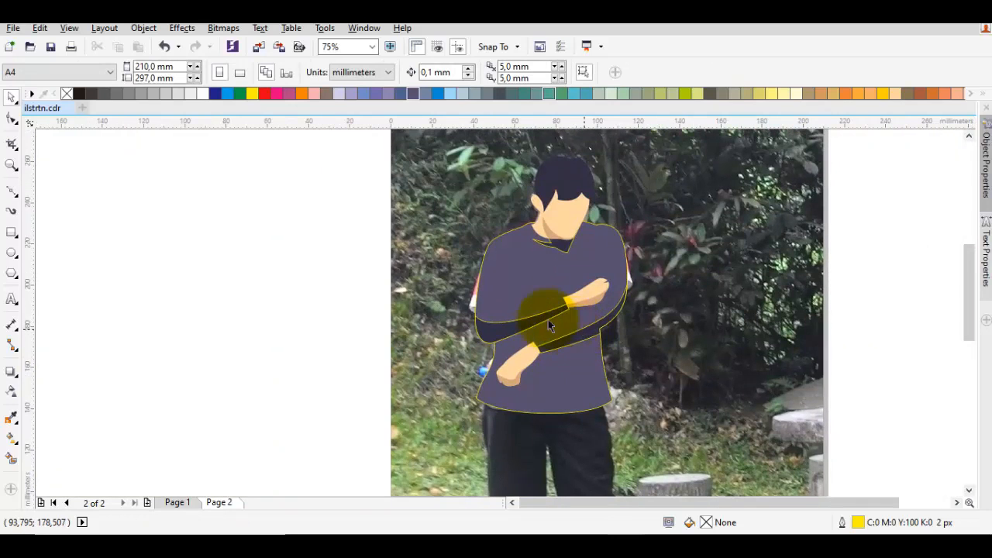
Remove the outline colour from all objects on the page
key("ctrl+a")
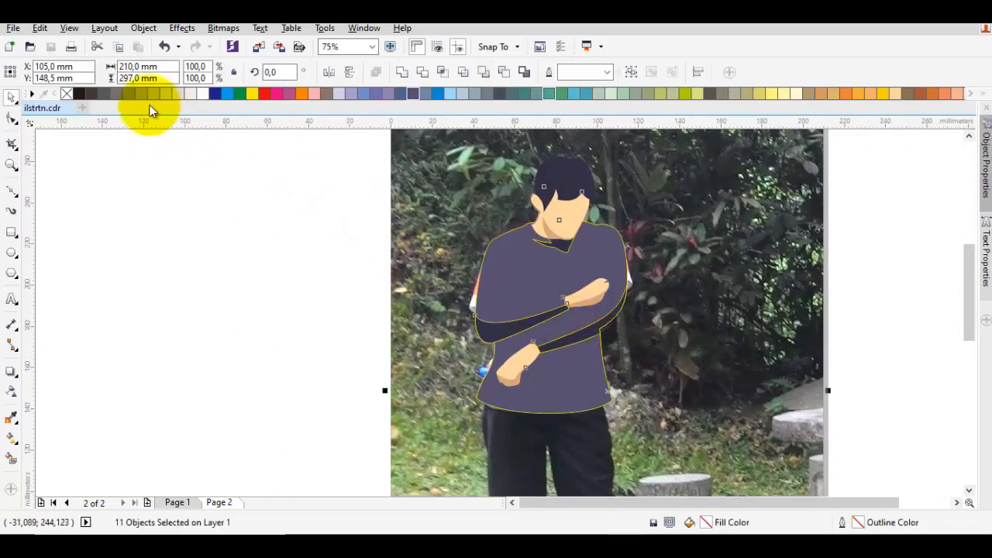
right_click(67, 94)
Move the photo off the page to view the illustration alone, and undo the move
scroll(538, 277, "down", 2)
left_click(501, 281)
left_click_drag(527, 272, 651, 272)
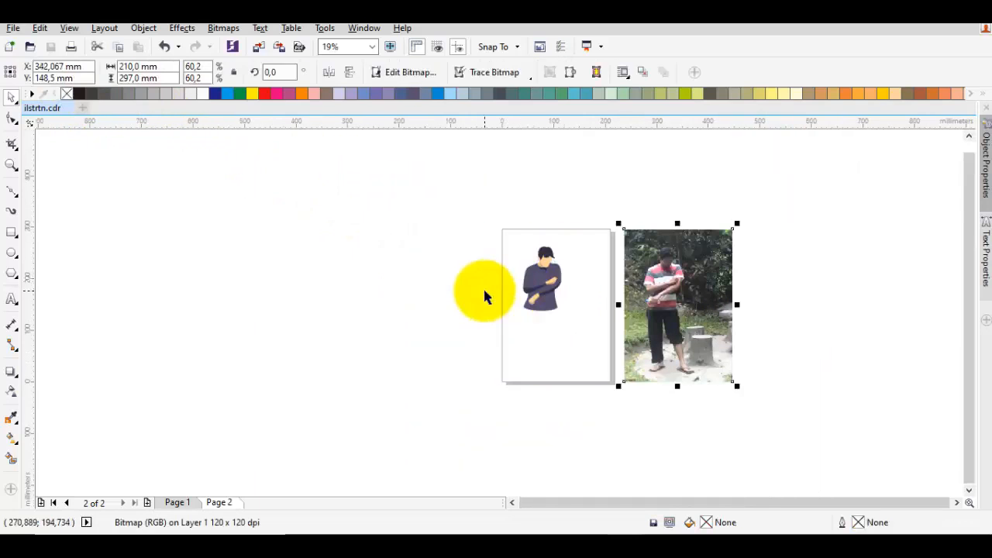
left_click(482, 290)
scroll(529, 263, "up", 1)
key("ctrl+z")
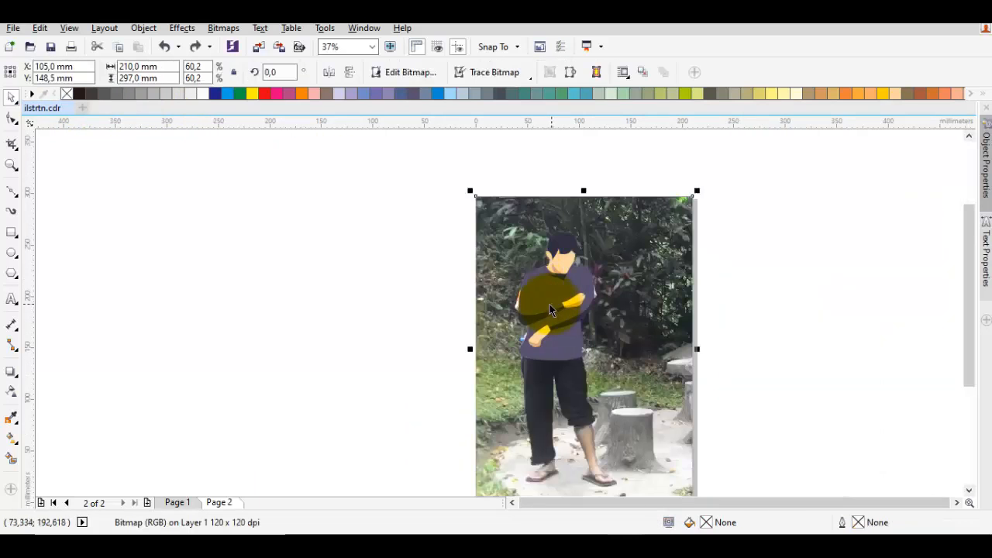
key("Escape")
Trace the outer edge of the full-length trouser leg with the Pen tool, from beneath the shirt hem down to the ankle
scroll(548, 285, "up", 2)
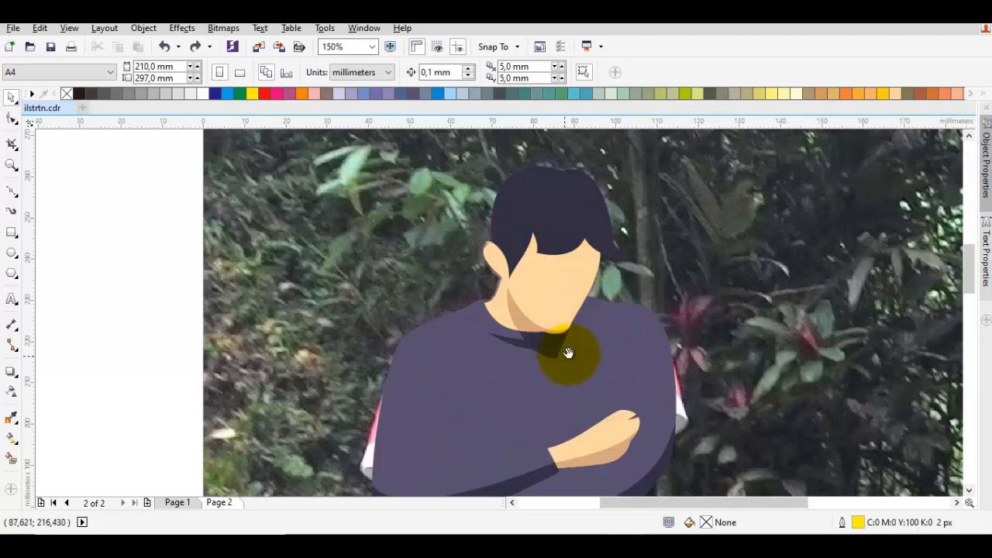
scroll(571, 321, "down", 2)
scroll(574, 295, "down", 1)
scroll(508, 339, "down", 1)
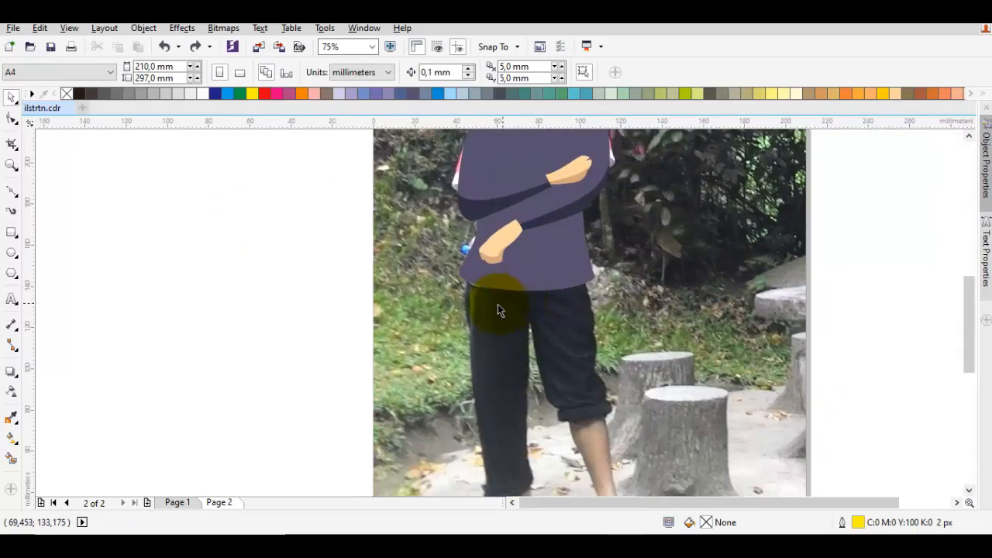
scroll(497, 305, "up", 1)
key("F5")
left_click_drag(449, 229, 419, 279)
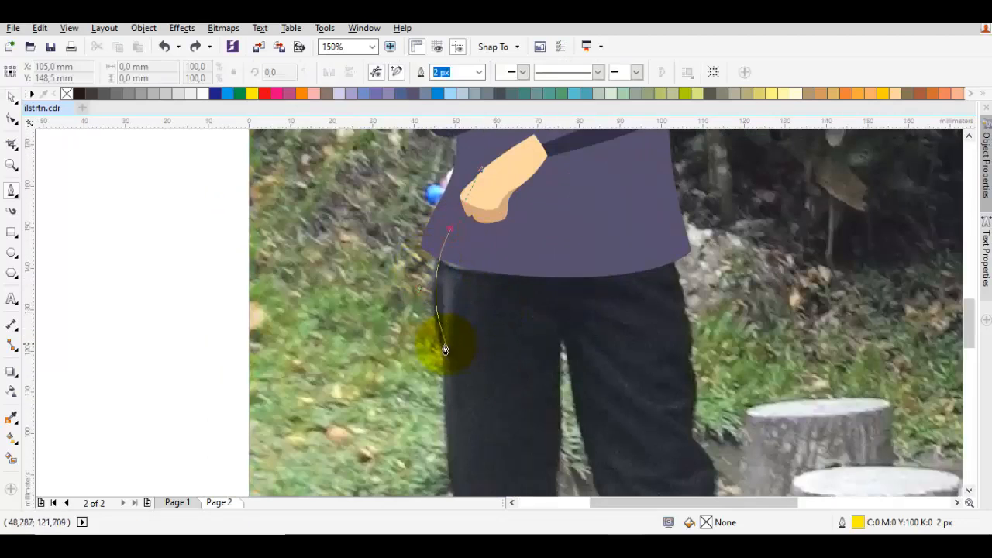
scroll(440, 411, "down", 1)
left_click_drag(440, 347, 482, 377)
scroll(472, 261, "up", 1)
left_click(492, 405)
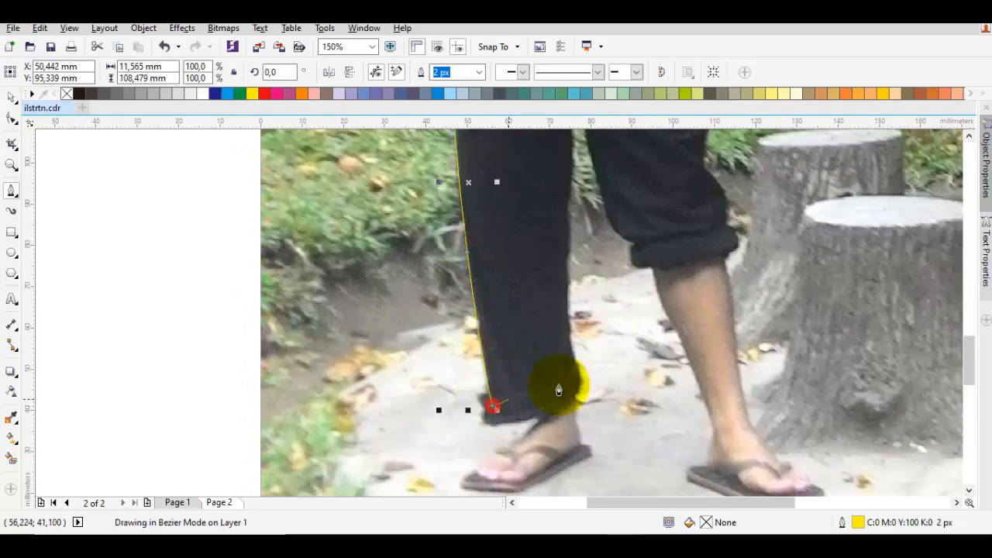
Continue the trouser outline across the ankle hem and up the inner edge of the full-length leg to the crotch
left_click(577, 384)
scroll(542, 316, "up", 2)
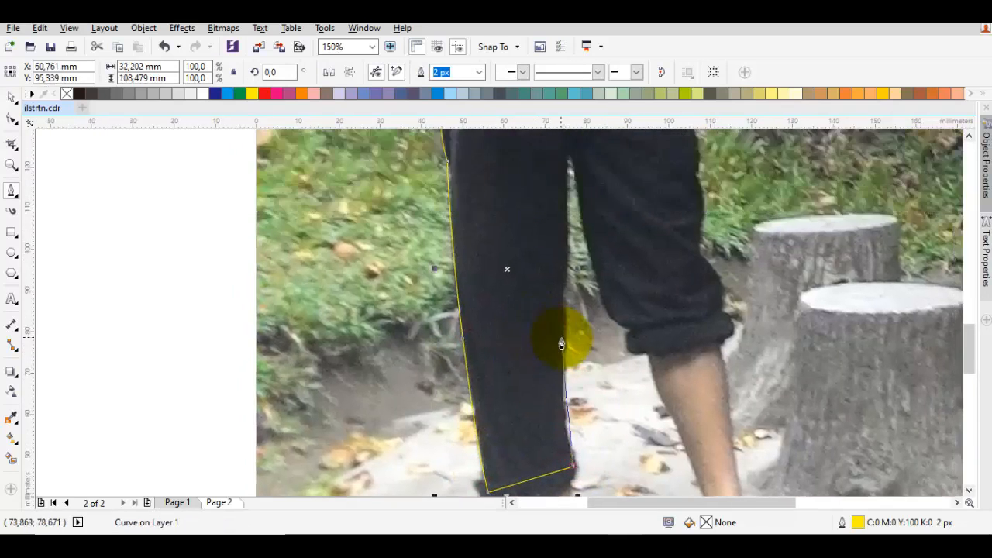
left_click_drag(563, 333, 566, 223)
scroll(558, 232, "up", 2)
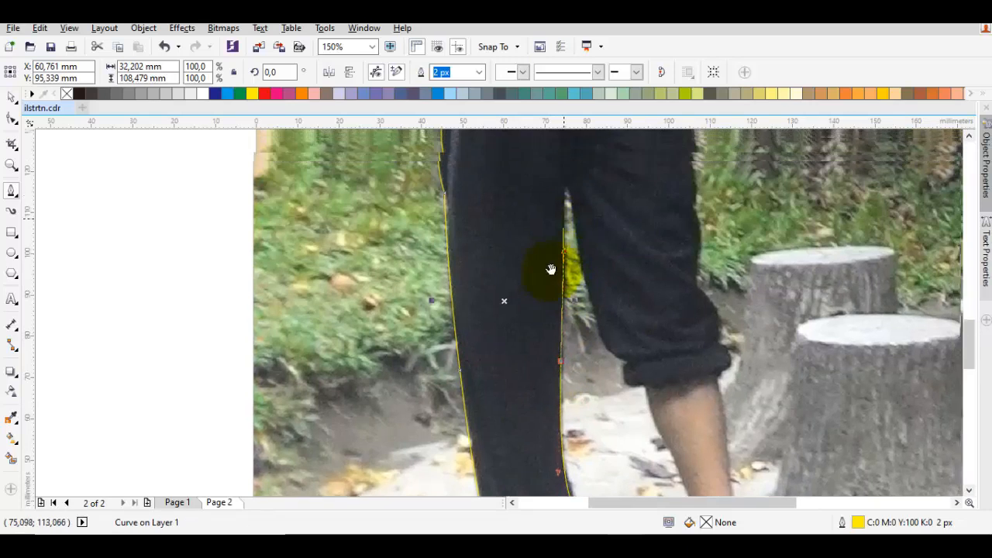
left_click(562, 237)
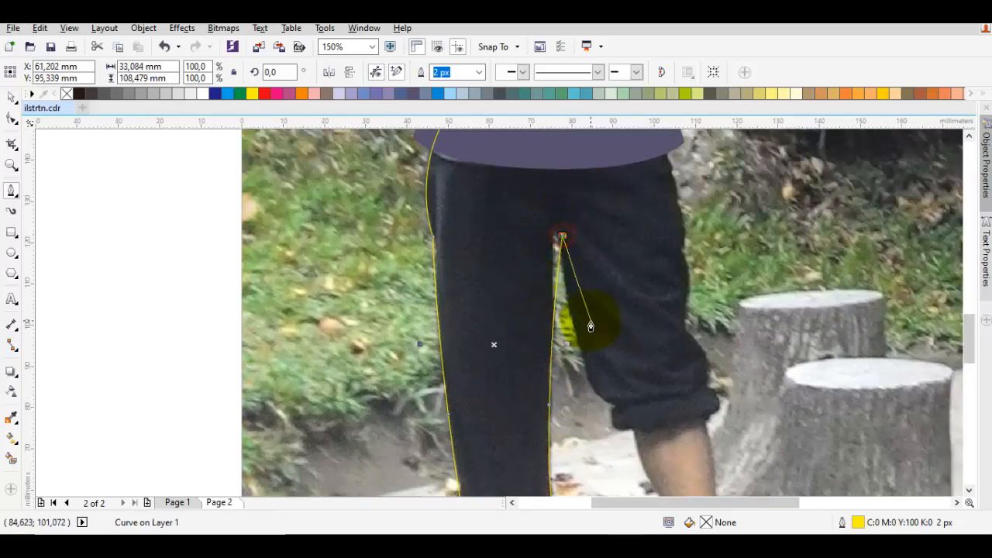
scroll(555, 236, "up", 2)
left_click(555, 236)
Trace the inner edge of the rolled-up trouser leg from the crotch, extending it below the cuff to the lower shin
scroll(555, 237, "down", 2)
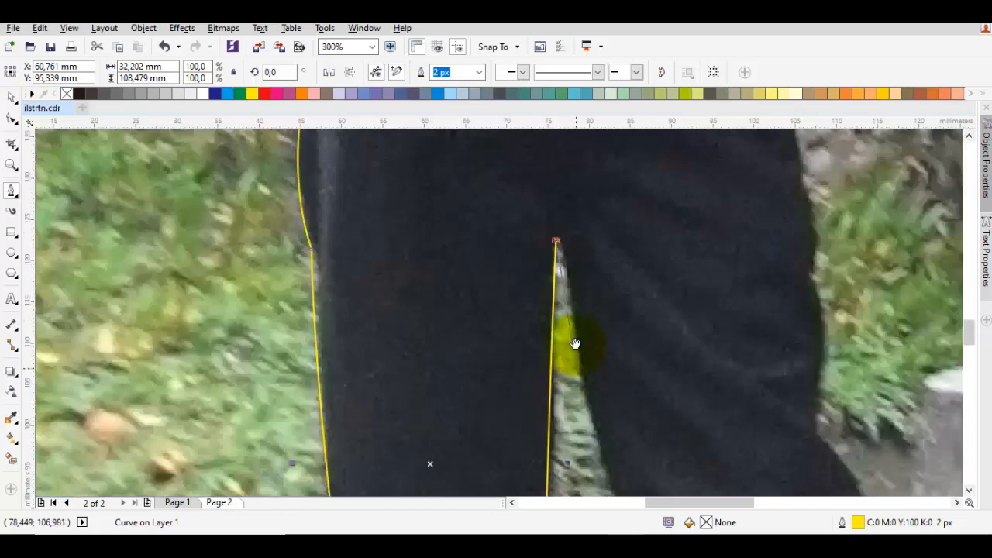
mouse_move(575, 344)
left_mouse_down()
mouse_move(552, 234)
mouse_move(589, 336)
left_mouse_up()
left_click_drag(632, 428, 584, 354)
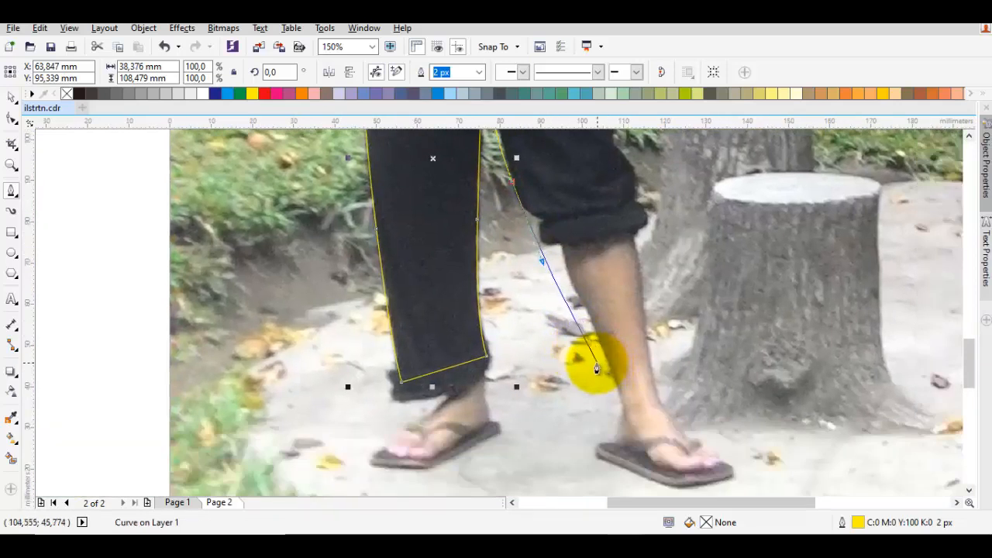
left_click(593, 364)
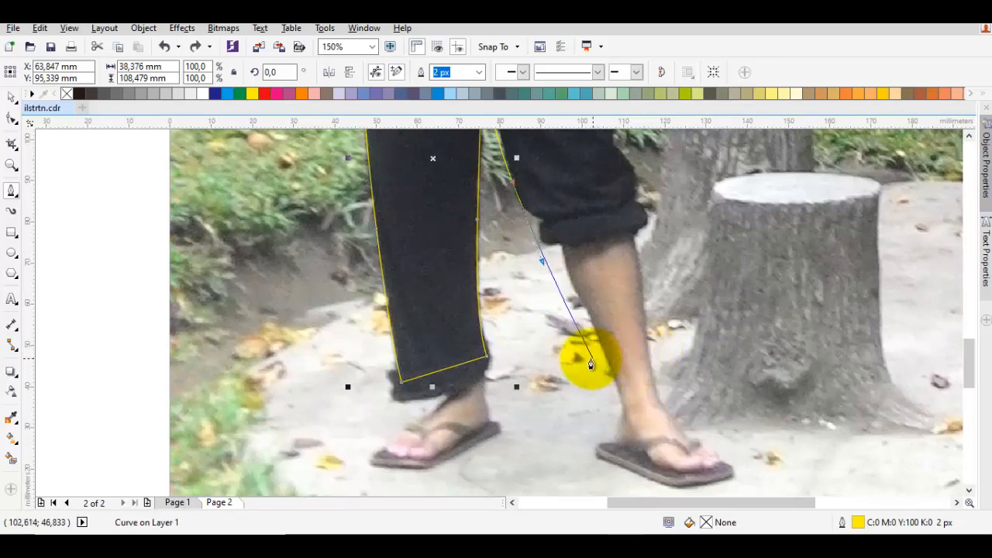
left_click(588, 359)
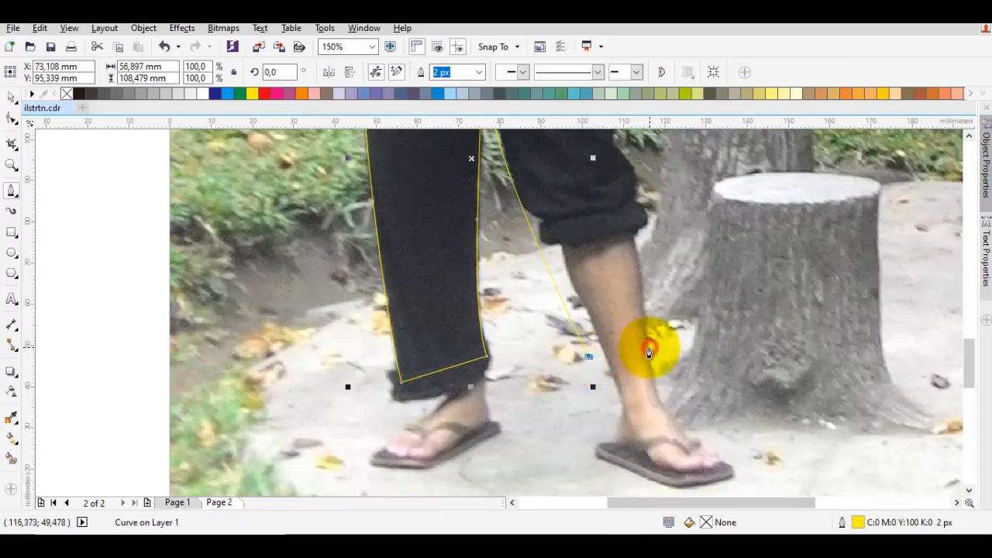
Trace across the shin and up the outer edge of the second leg, closing the trouser shape over the lower shirt
left_click(649, 351)
scroll(631, 210, "down", 2)
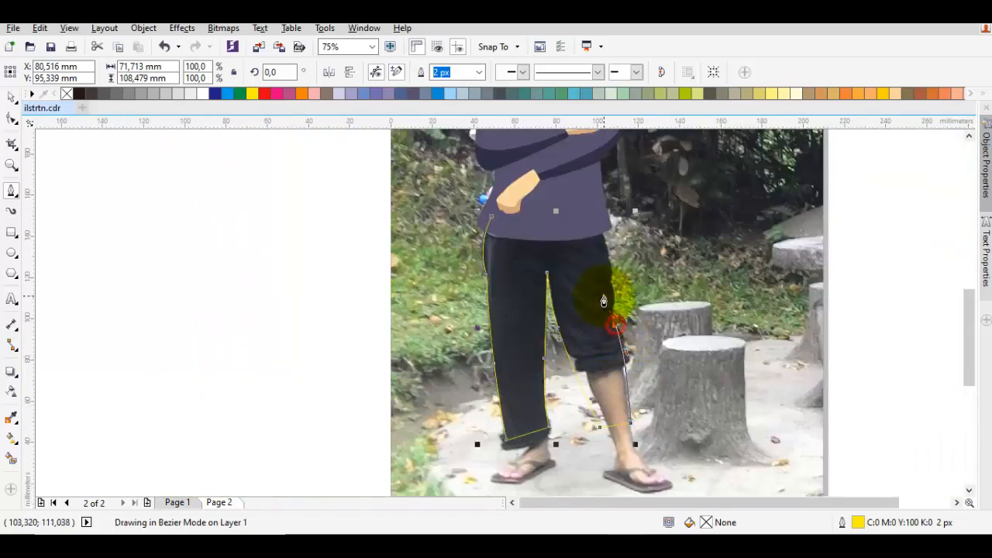
scroll(604, 263, "up", 1)
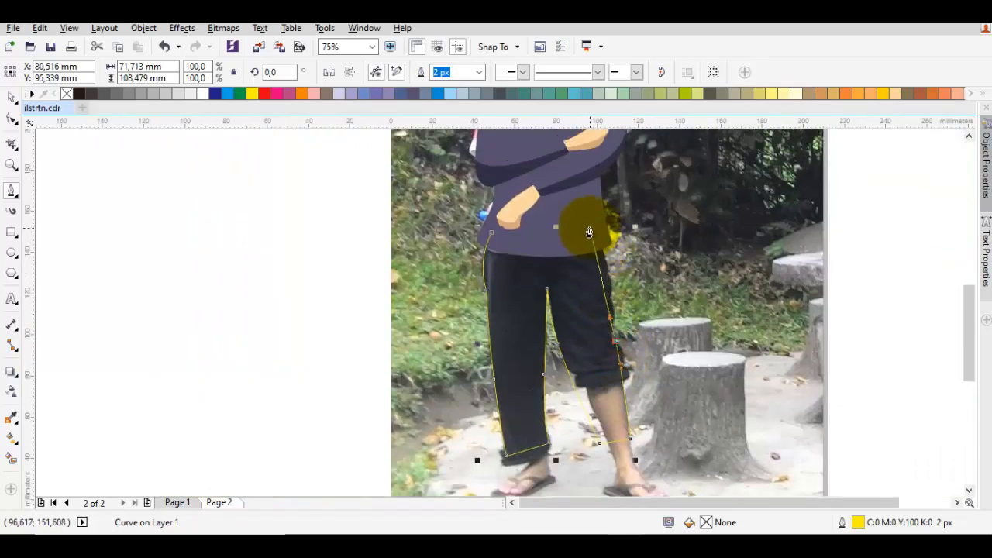
left_click(588, 229)
left_click(500, 236)
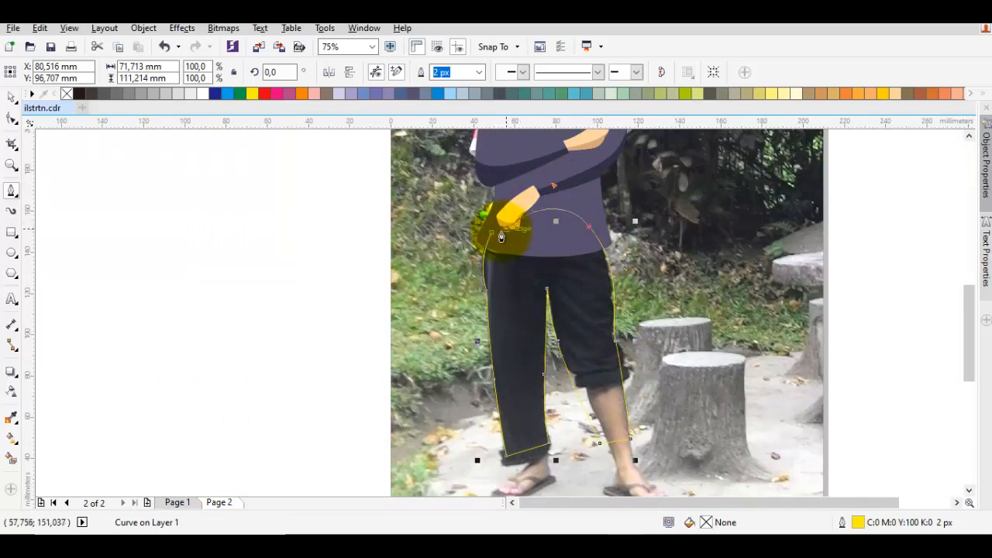
Reorder the trouser shape to sit directly in front of the photo, behind the shirt
key("space")
right_click(512, 281)
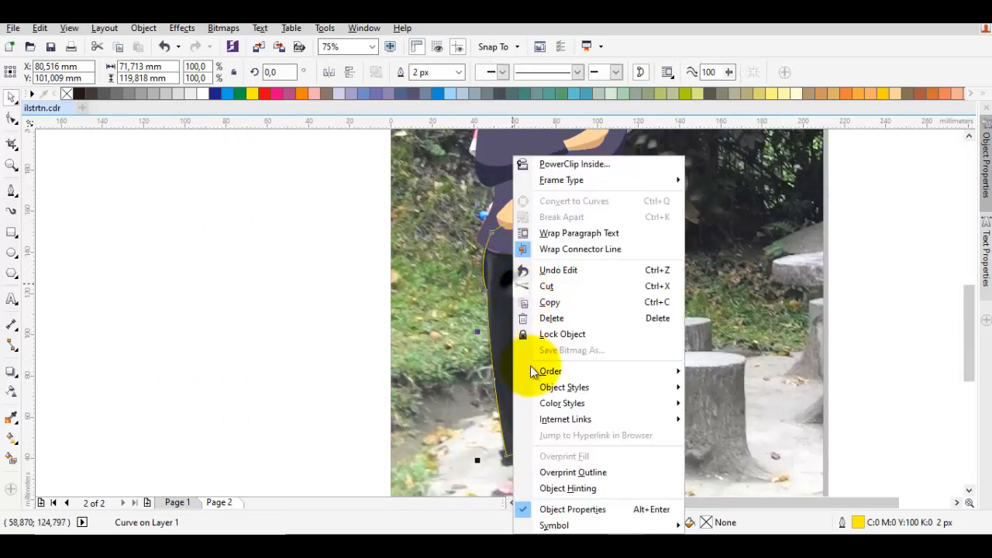
mouse_move(552, 373)
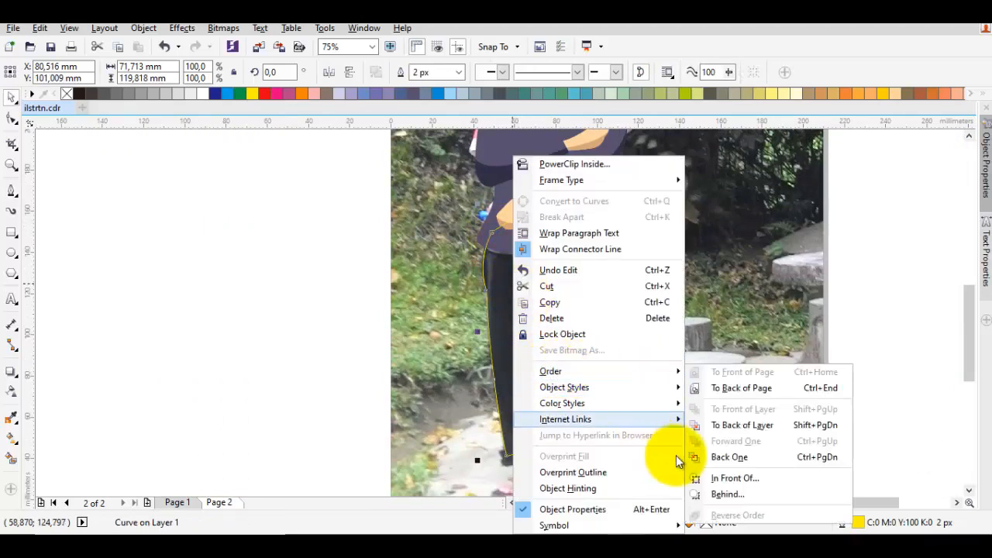
left_click(734, 479)
scroll(535, 260, "up", 2)
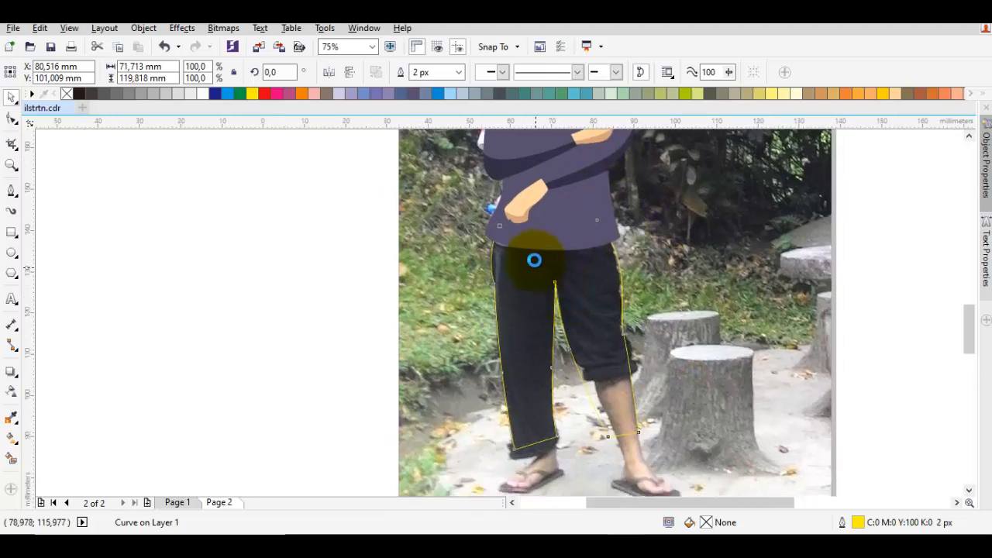
Start a shadow outline on the trousers, curving from the hip at the shirt hem down to just below the crotch
key("space")
left_click_drag(462, 196, 466, 217)
scroll(463, 267, "up", 2)
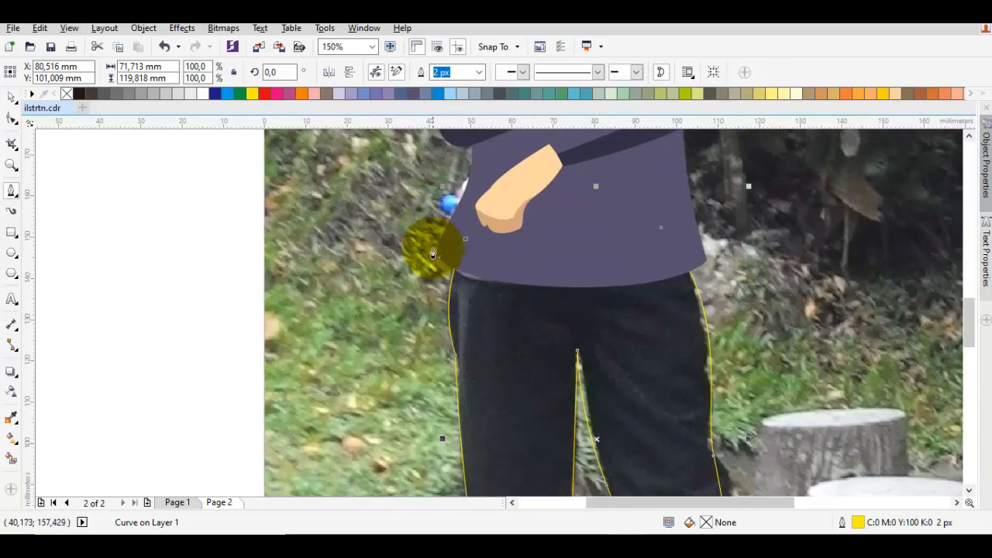
scroll(436, 263, "up", 2)
key("F10")
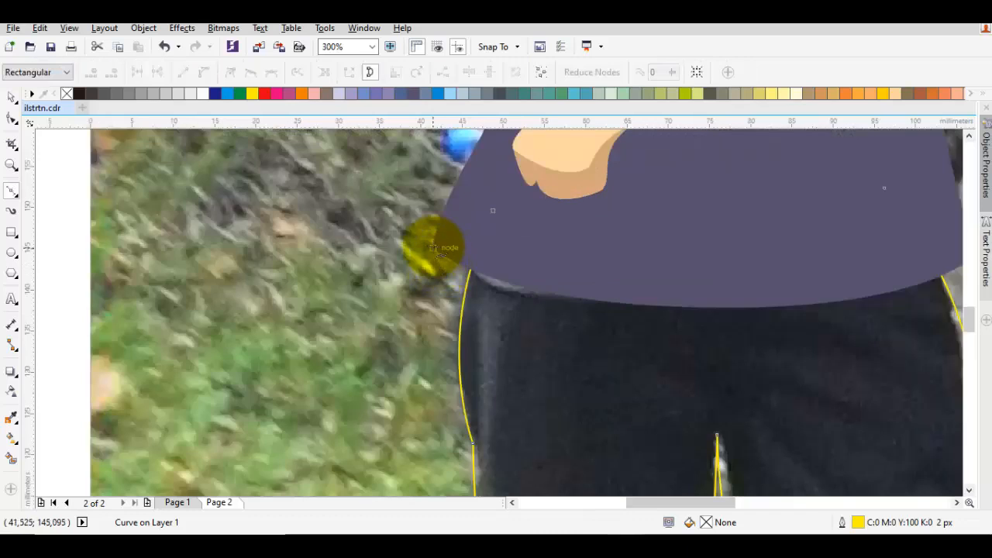
scroll(432, 248, "down", 1)
left_click_drag(460, 259, 523, 320)
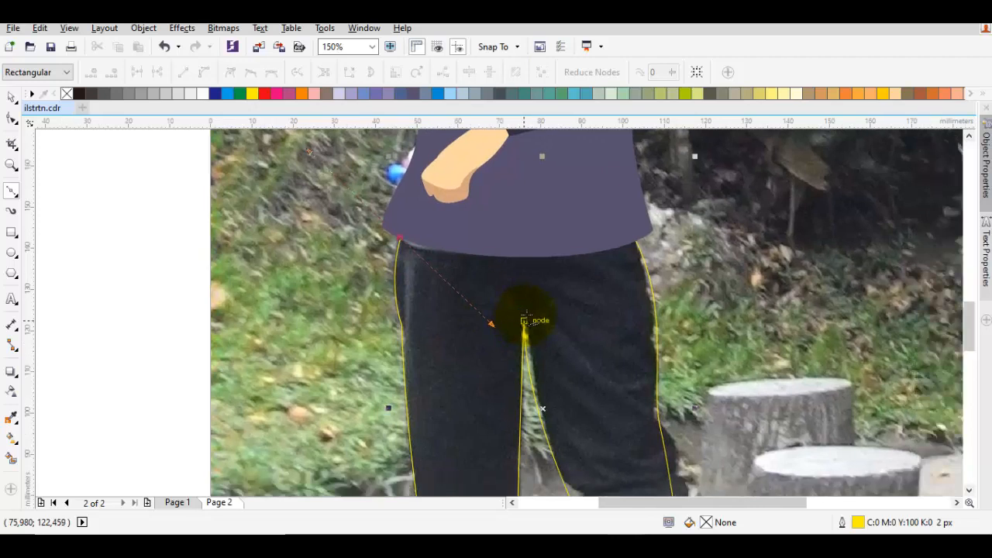
scroll(524, 319, "up", 2)
left_click_drag(523, 320, 517, 289)
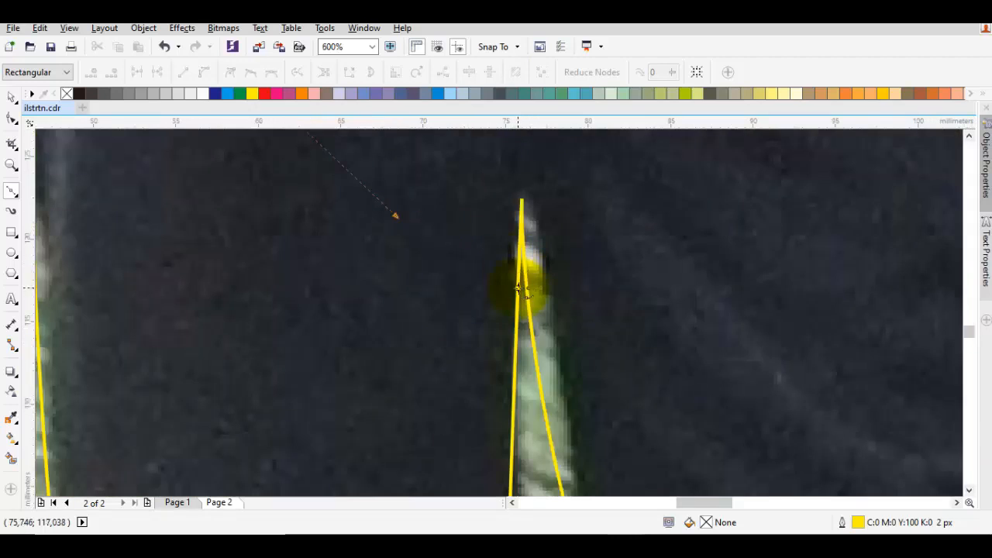
scroll(521, 295, "up", 2)
left_click(523, 294)
scroll(523, 295, "down", 3)
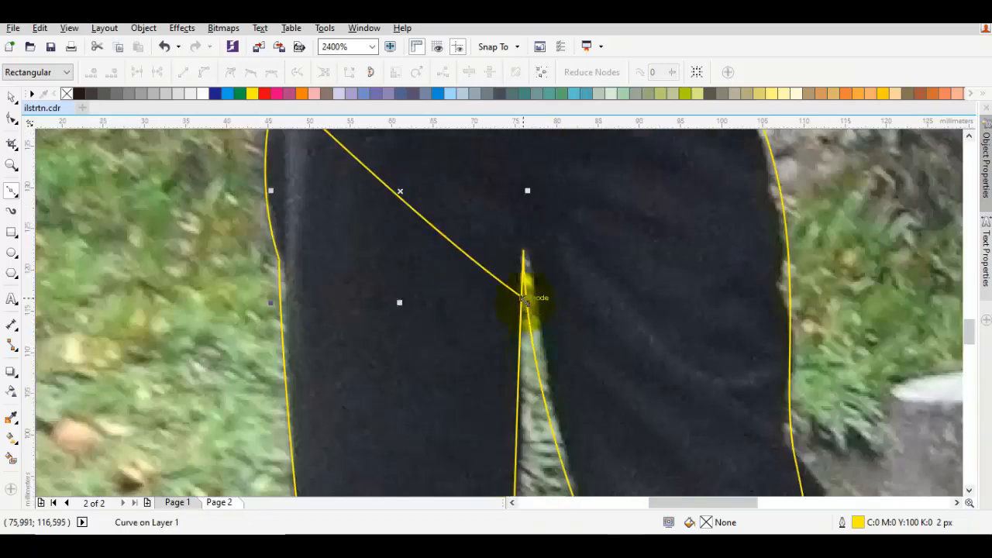
Continue the shadow outline down into the gap between the legs and up onto the thigh of the rolled-up leg
left_click_drag(533, 381, 510, 299)
left_click_drag(522, 396, 520, 316)
scroll(528, 247, "down", 1)
left_click_drag(543, 230, 531, 270)
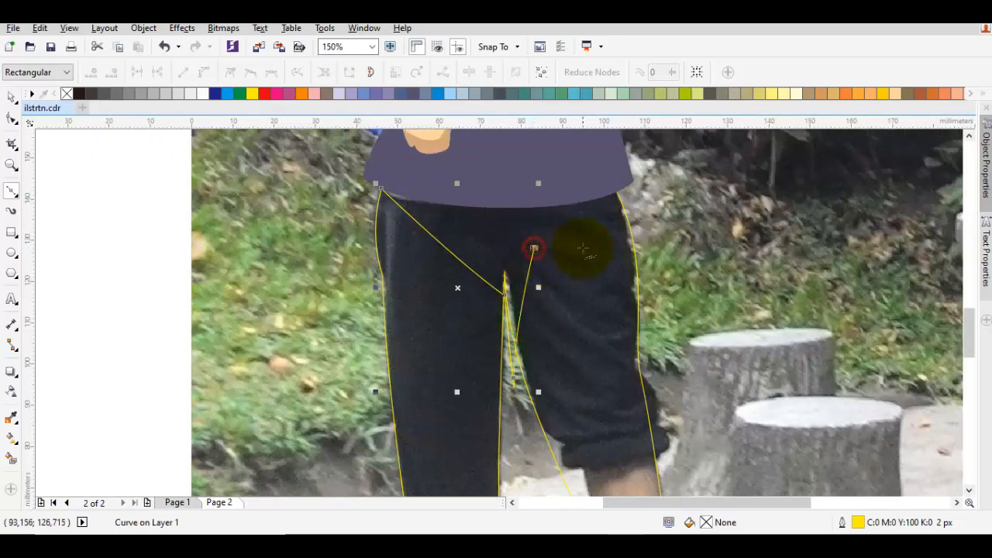
left_click_drag(541, 225, 541, 224)
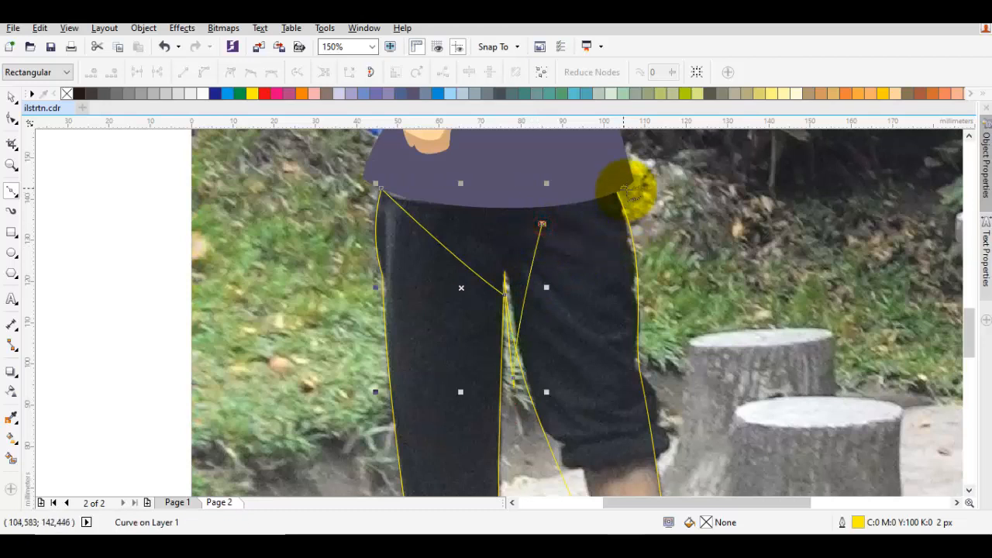
Curve the shadow outline from the thigh to the outer hip and close it with an arc over the shirt hem
left_click(628, 186)
key("ctrl+z")
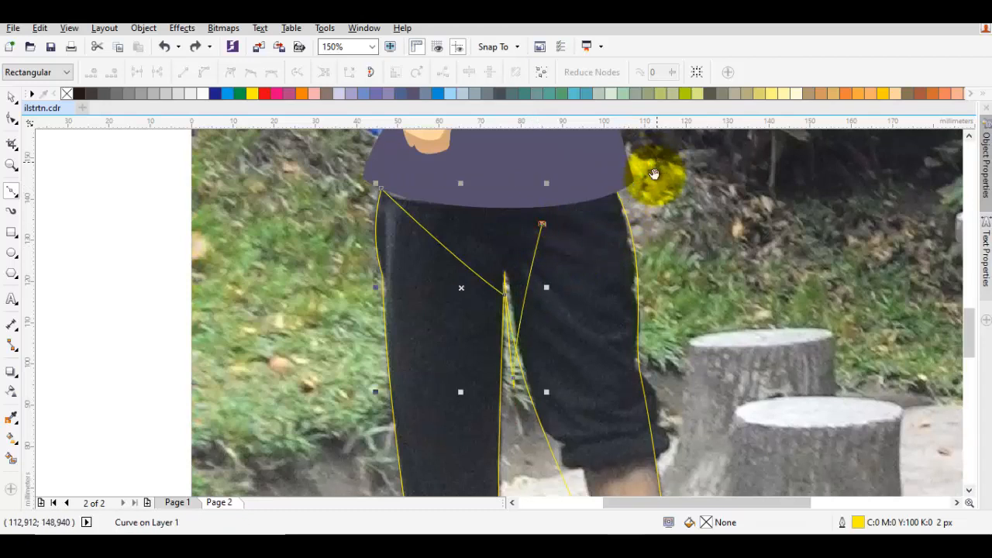
left_click_drag(652, 170, 636, 194)
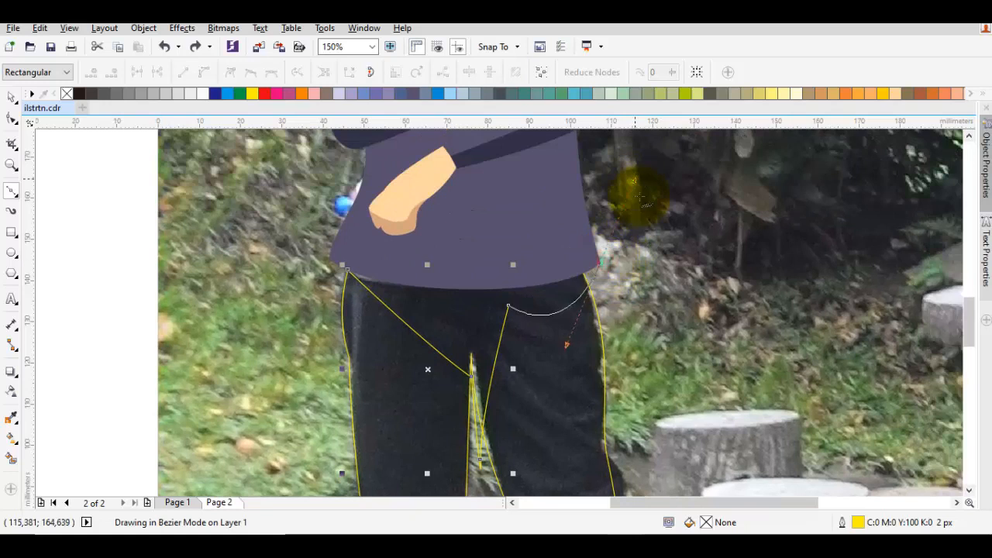
left_click_drag(608, 229, 608, 230)
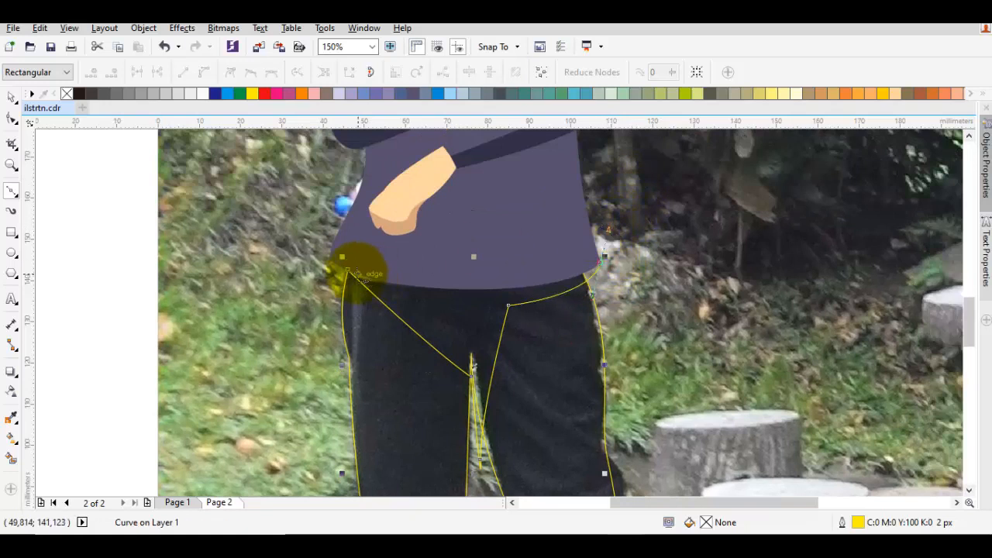
left_click_drag(347, 270, 379, 241)
Intersect the shadow outline with the trouser shape and delete the original shadow curve
key("space")
left_click(383, 345, "shift")
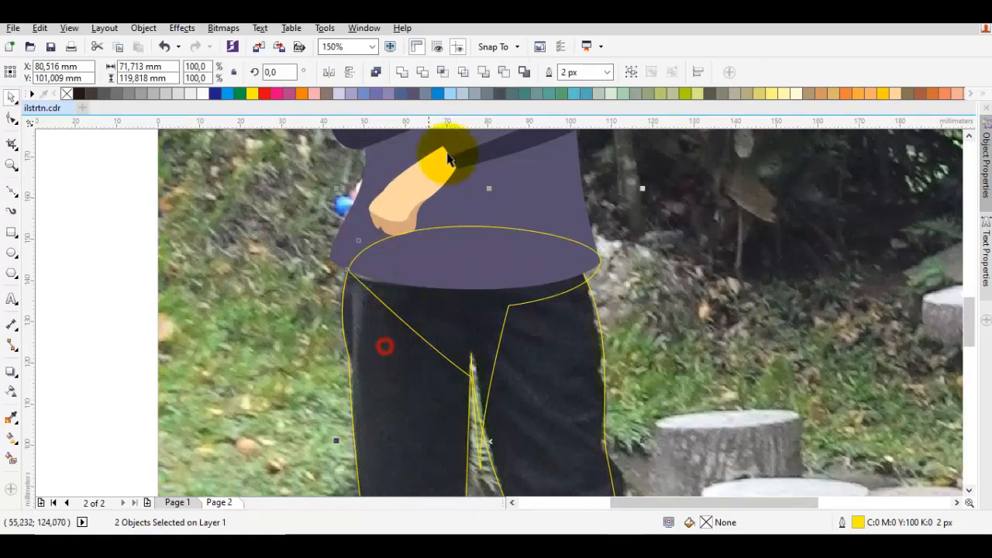
left_click(442, 72)
right_click(455, 262)
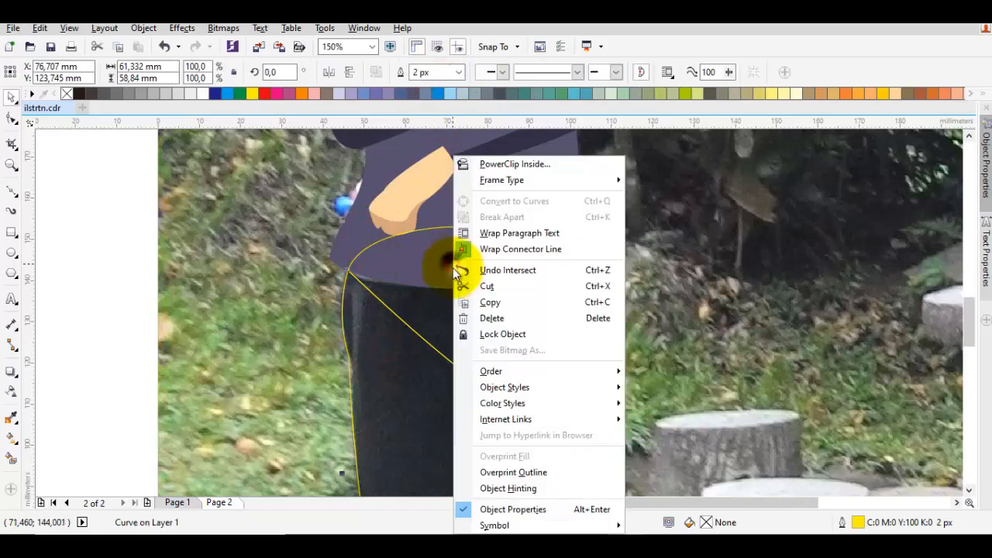
left_click(485, 318)
left_click(458, 332)
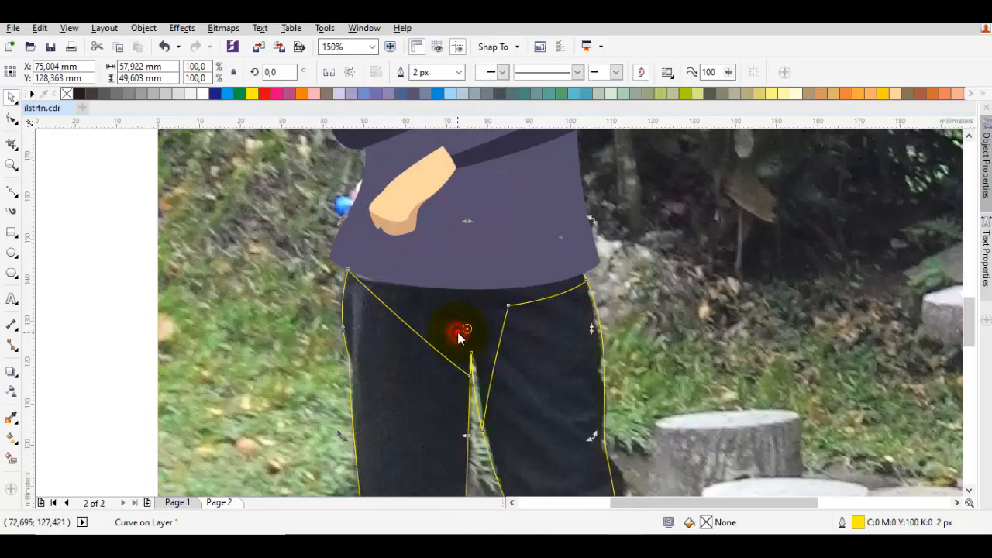
left_click(458, 318)
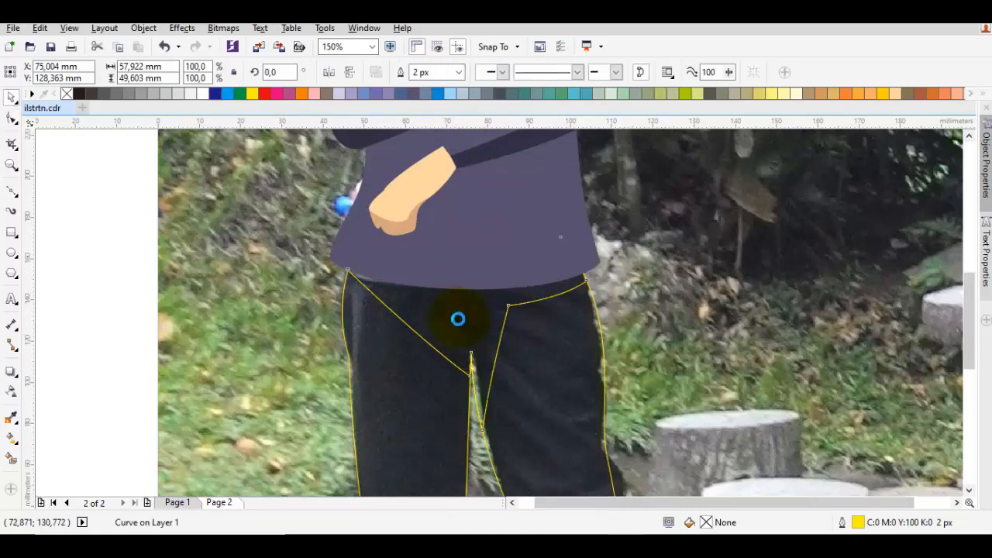
scroll(458, 319, "down", 2)
scroll(434, 248, "right", 2)
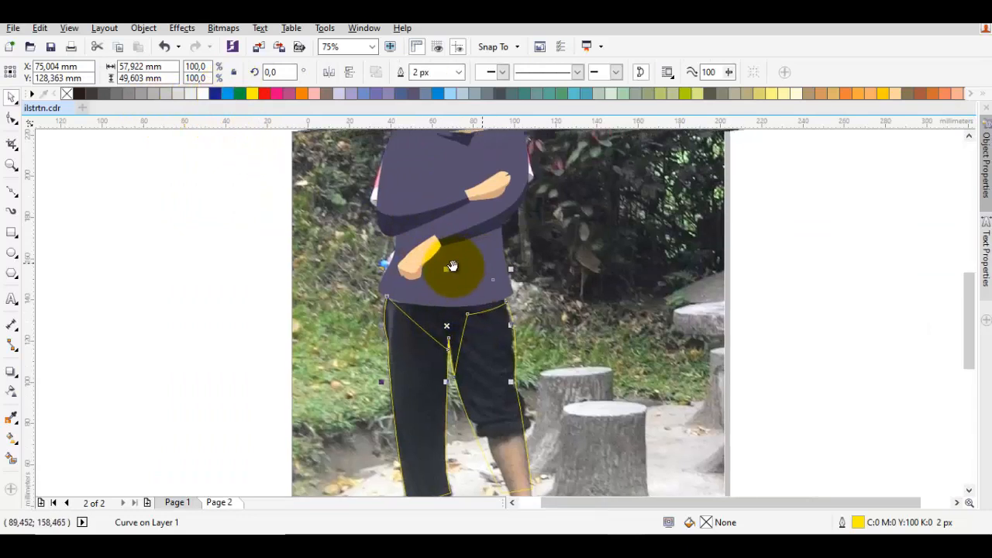
Fill the trouser shadow with the sleeve shadow's dark colour and the trousers with the shirt's purple-grey, using the Color Eyedropper
key("i")
left_click(453, 227)
scroll(389, 332, "up", 1)
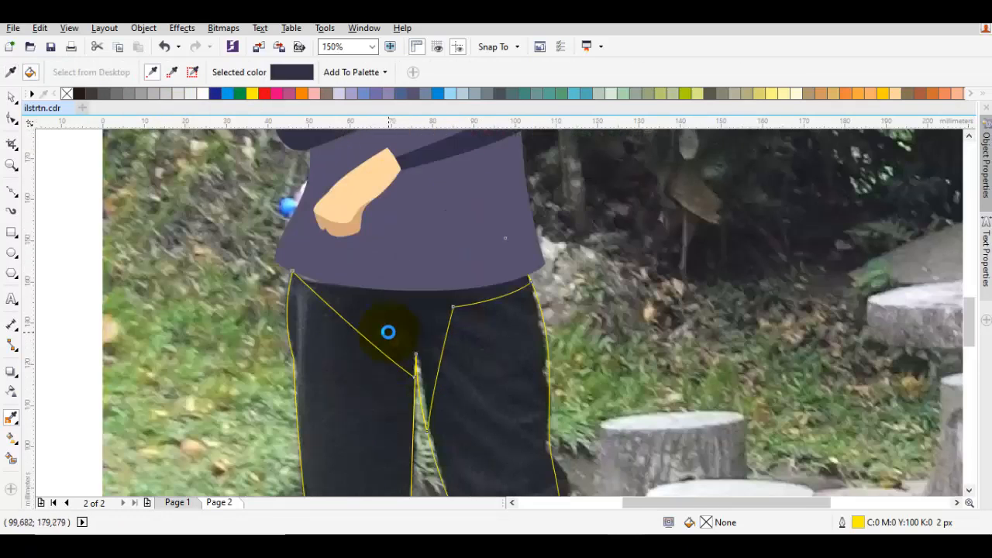
left_click(389, 331)
left_click(396, 255, "shift")
scroll(390, 253, "down", 1)
left_click(370, 349)
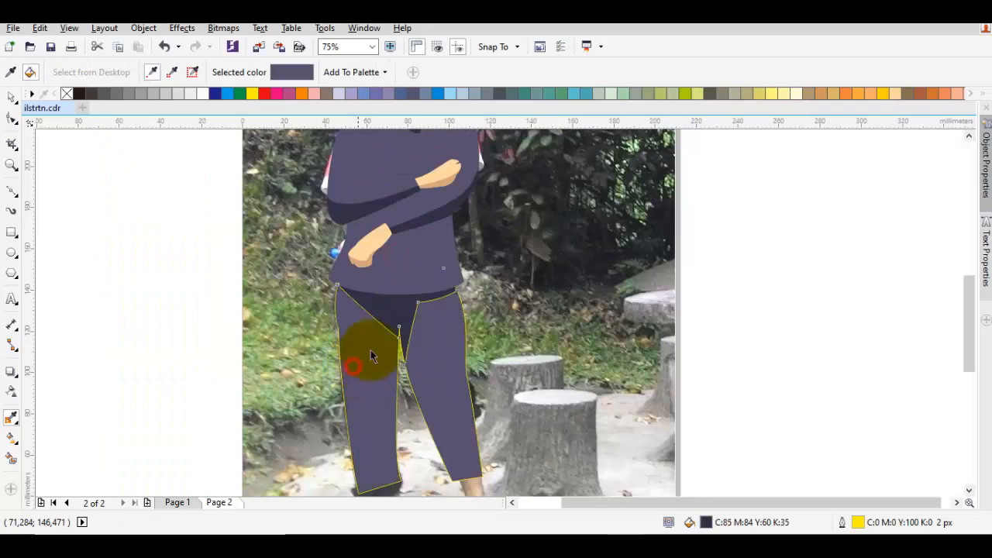
Recolour the shirt with a blue fill of C:100 M:20 Y:0 K:0
key("space")
left_click(396, 200)
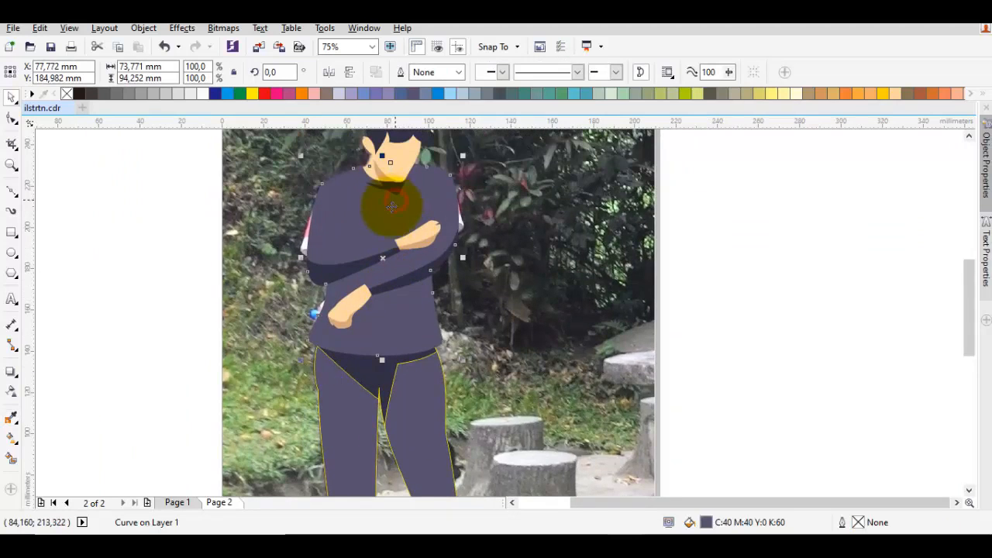
left_click(376, 226)
left_click(437, 94)
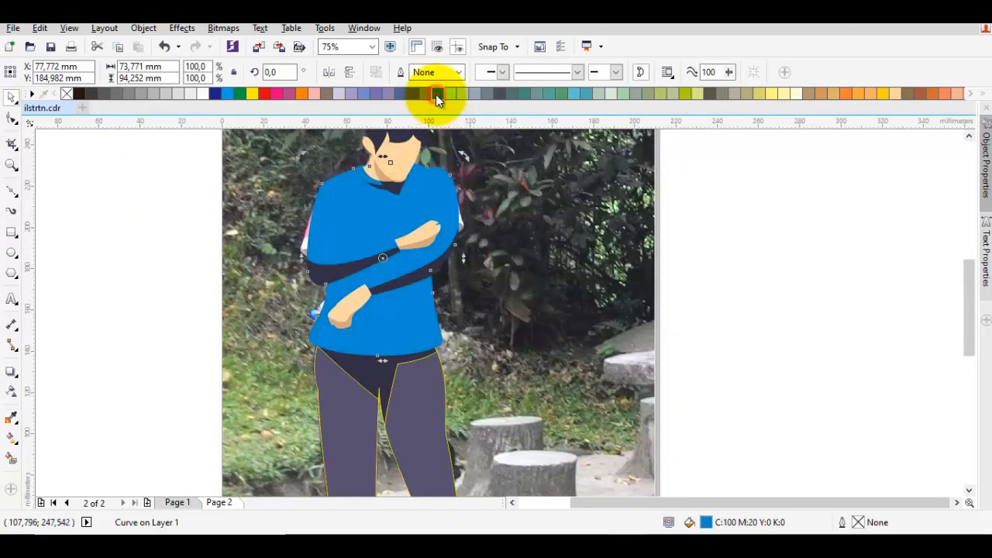
left_click_drag(435, 94, 454, 112)
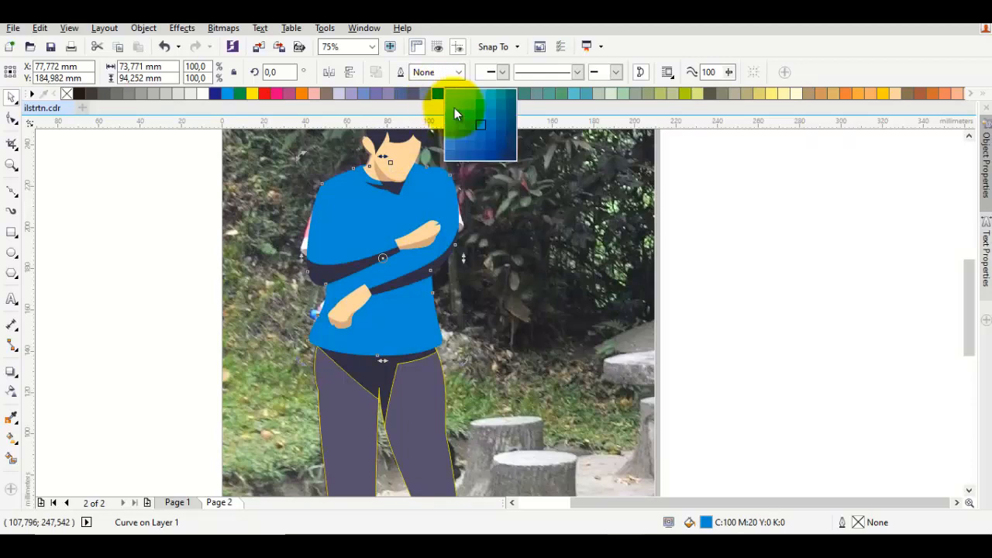
left_click_drag(498, 136, 503, 141)
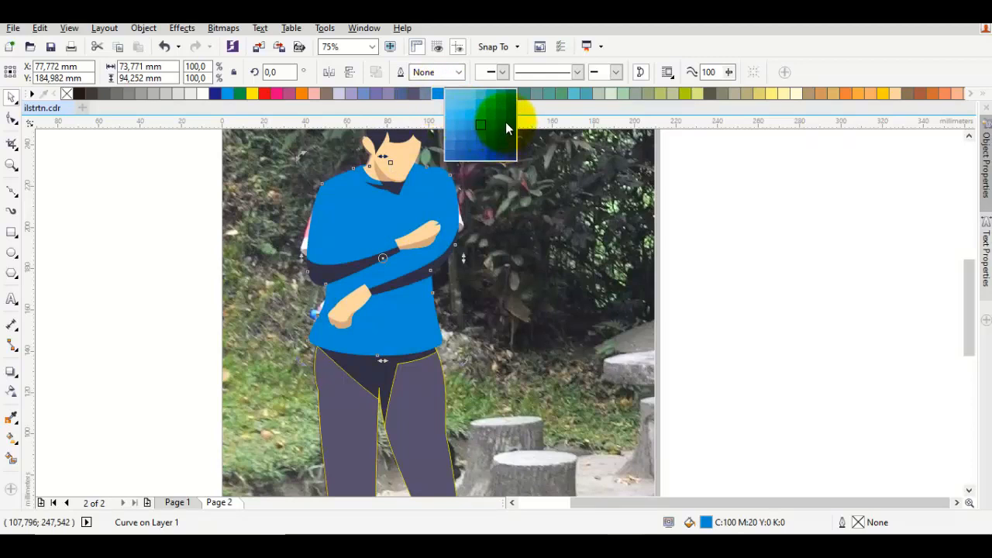
left_click_drag(505, 128, 339, 271)
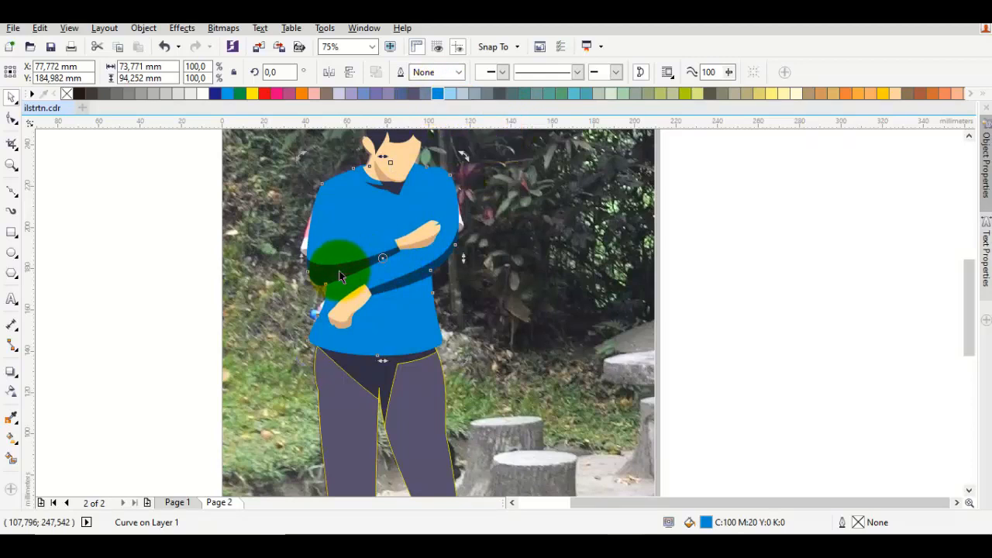
Fill the collar shadow below the neck with the sleeve shadow's dark blue, using the Color Eyedropper
scroll(402, 180, "up", 1)
key("i")
left_click(331, 351)
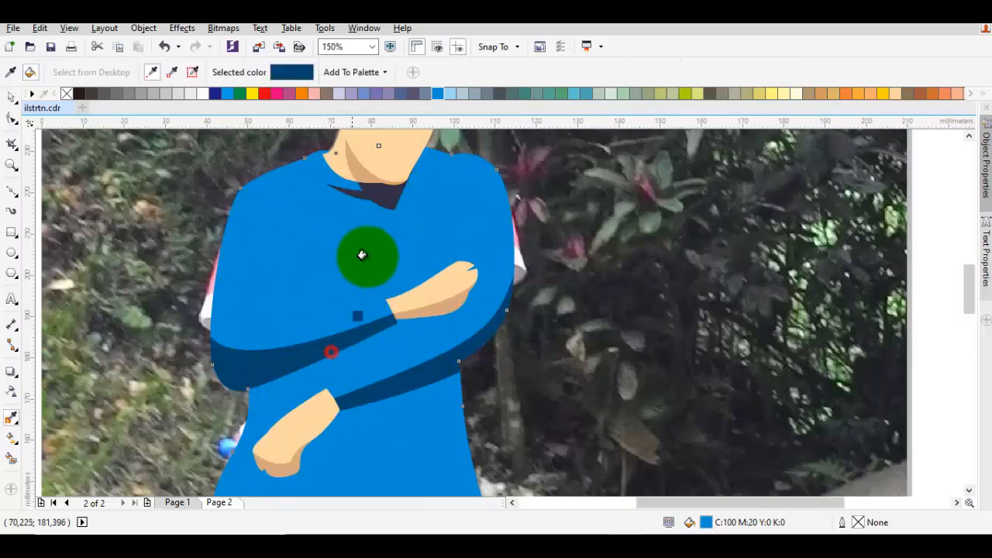
left_click(381, 195)
key("space")
Select all objects on the page and remove their outlines
scroll(395, 222, "down", 3)
key("Escape")
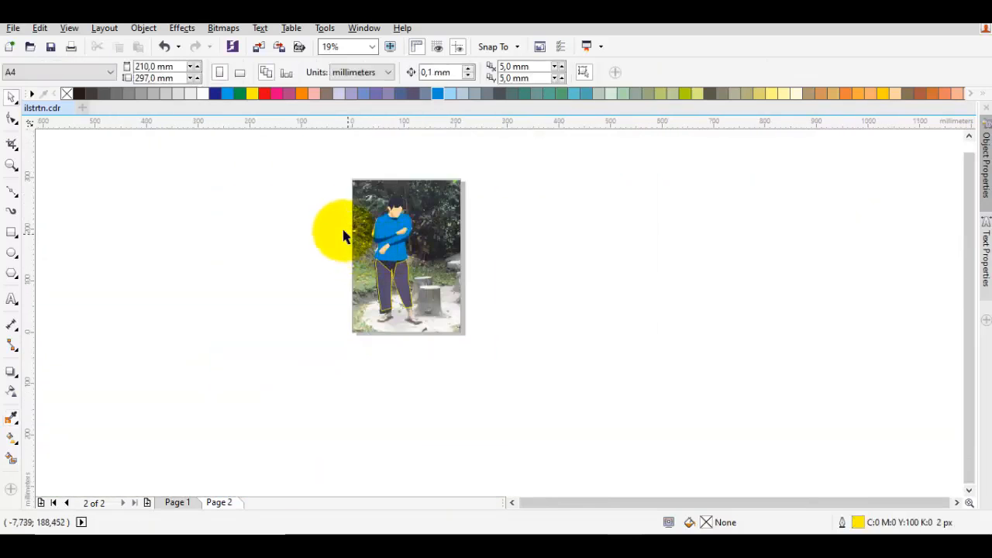
key("ctrl+a")
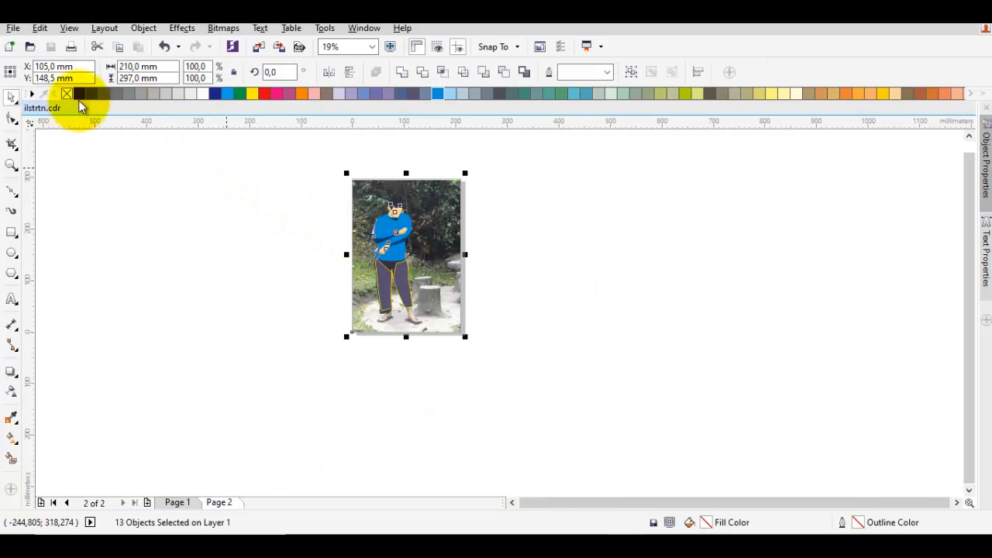
left_click(188, 196)
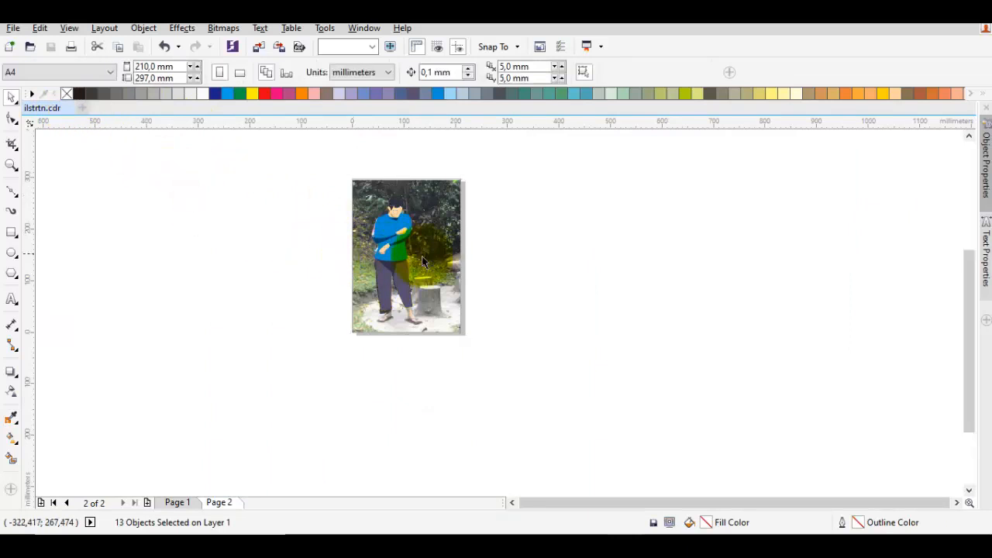
Open the trouser shape's uniform fill for editing
scroll(351, 285, "up", 2)
left_click(290, 304)
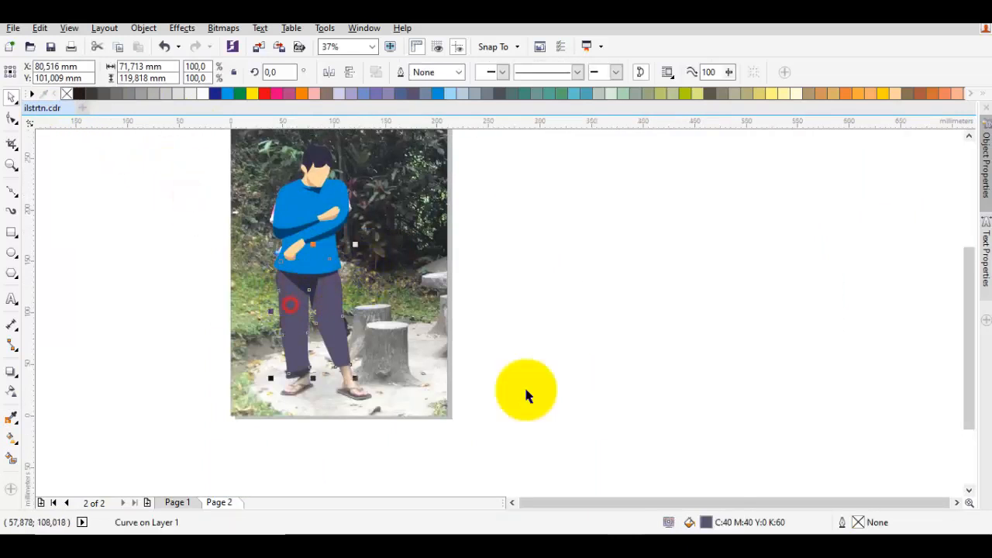
double_click(724, 525)
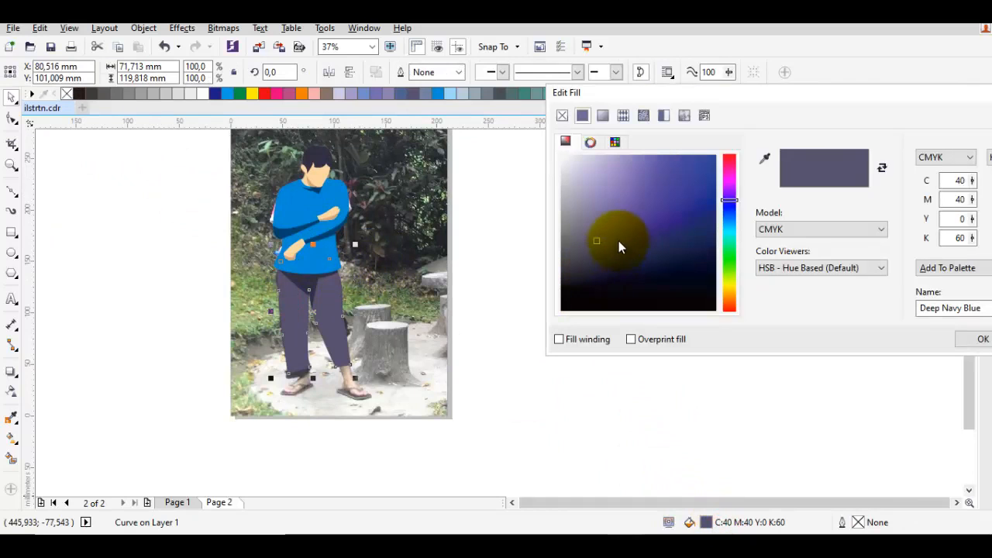
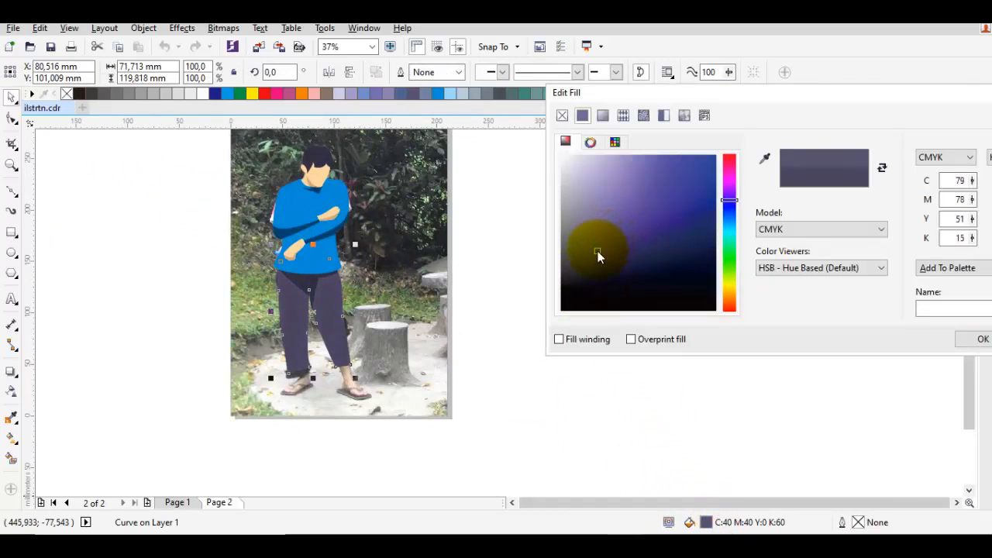
Apply a uniform fill of C:79 M:78 Y:51 K:15 to the trouser shape and deselect it
left_click(968, 338)
left_click(579, 361)
Draw a closed curved cuff outline about 24 mm wide over the hem of the left-hand trouser leg with the Bezier tool
scroll(328, 376, "up", 5)
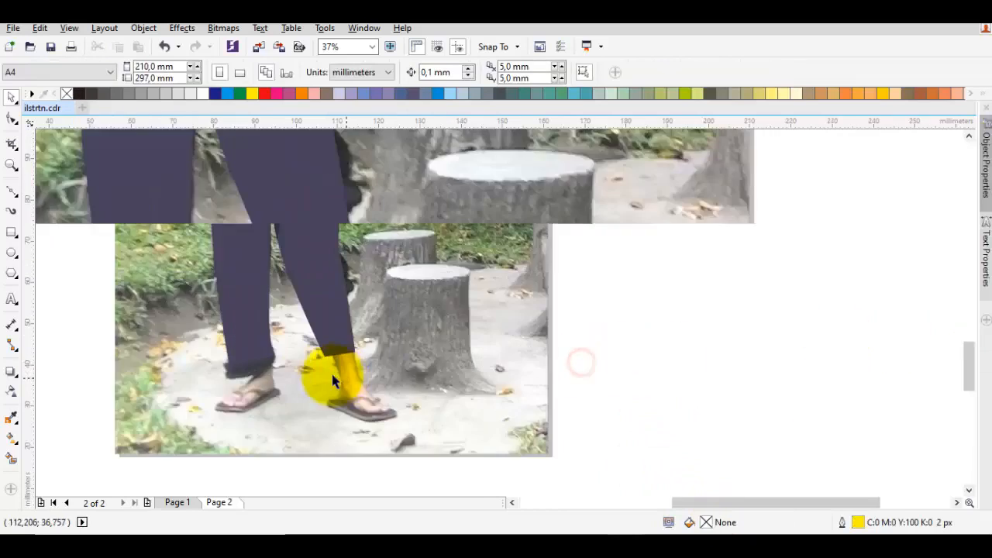
scroll(353, 353, "up", 3)
key("F10")
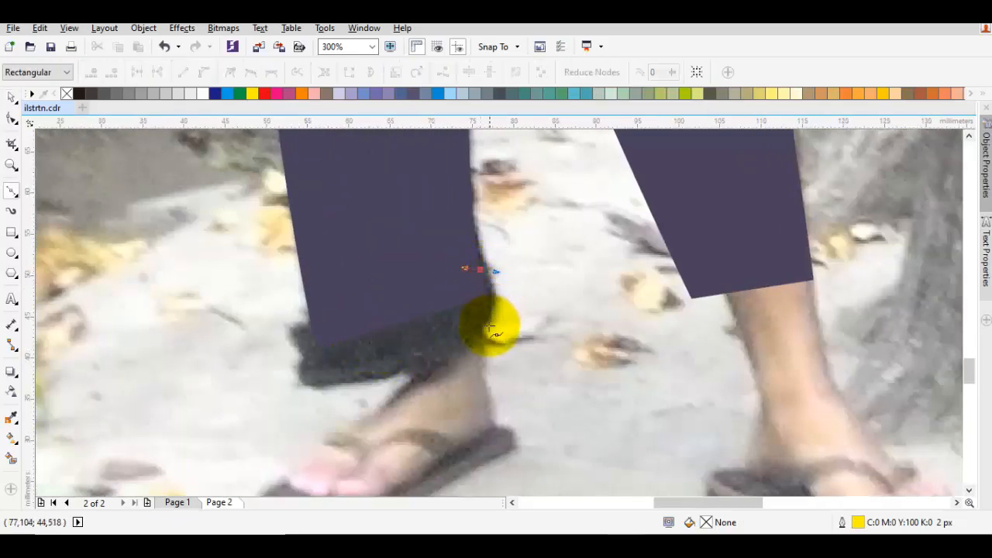
left_click_drag(474, 331, 495, 331)
left_click_drag(288, 377, 297, 329)
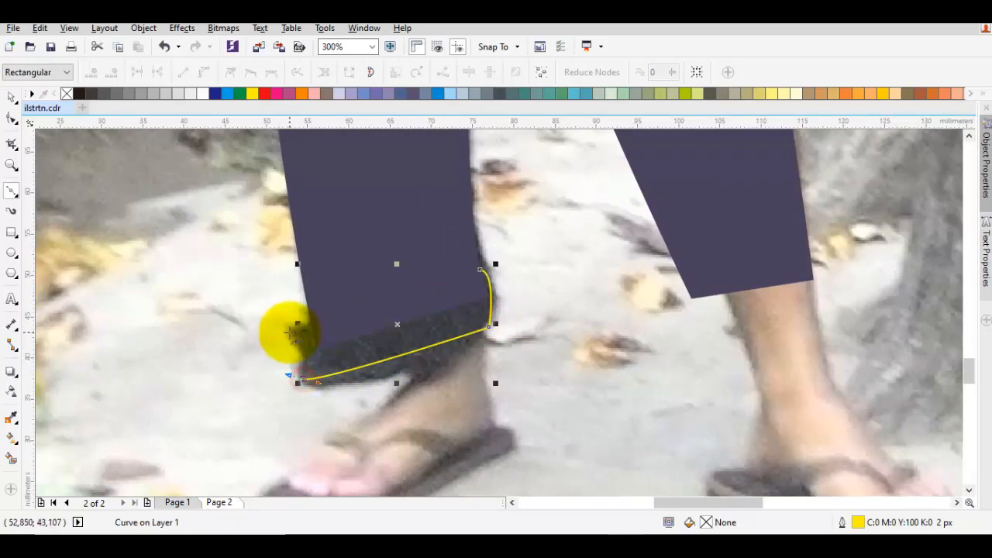
left_click(291, 329)
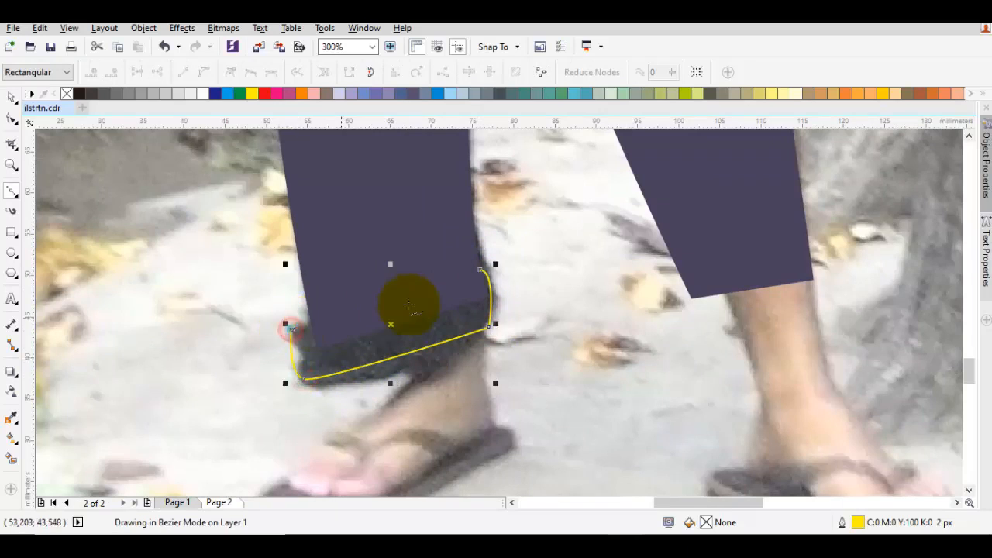
left_click(482, 268)
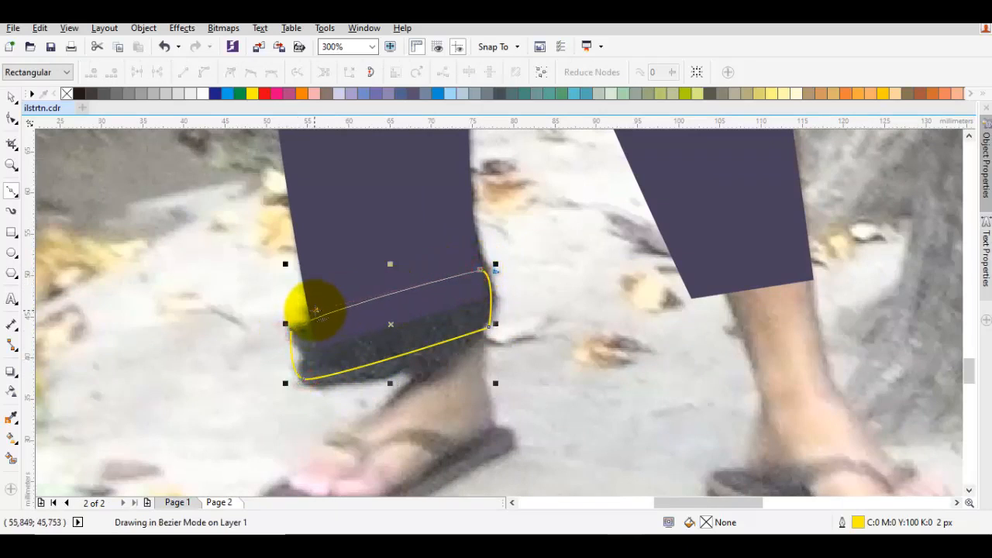
left_click(291, 330)
Fill the new cuff with the dark colour sampled from the trouser shadow using the Color Eyedropper
scroll(364, 264, "down", 1)
left_click_drag(370, 224, 358, 306)
key("ctrl+shift+e")
left_click(372, 176)
scroll(363, 234, "down", 1)
scroll(348, 368, "up", 1)
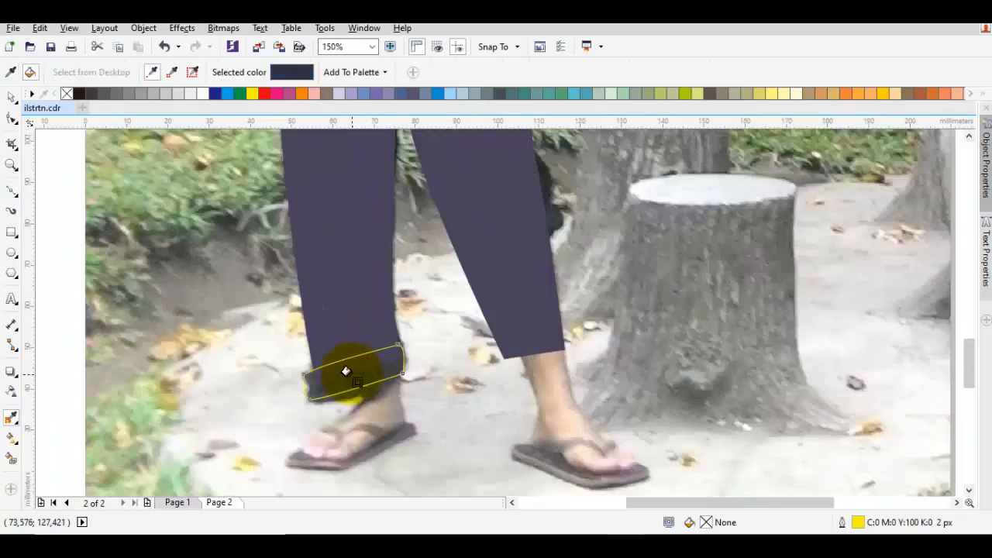
left_click(346, 369)
key("space")
left_click_drag(523, 336, 489, 342)
key("Escape")
scroll(470, 348, "up", 1)
key("F5")
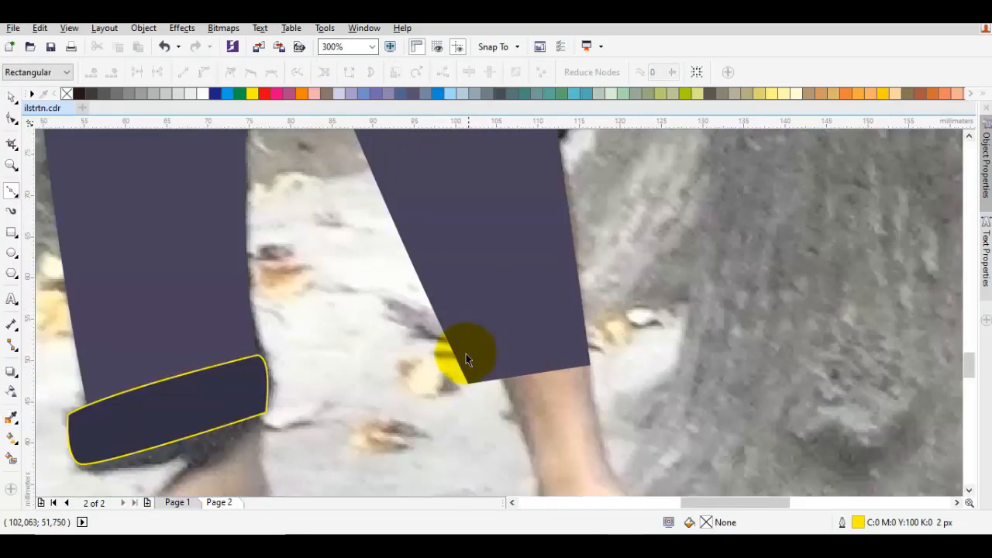
scroll(465, 352, "down", 1)
key("space")
left_click_drag(431, 361, 437, 364)
left_click_drag(471, 277, 470, 315)
key("ctrl+z")
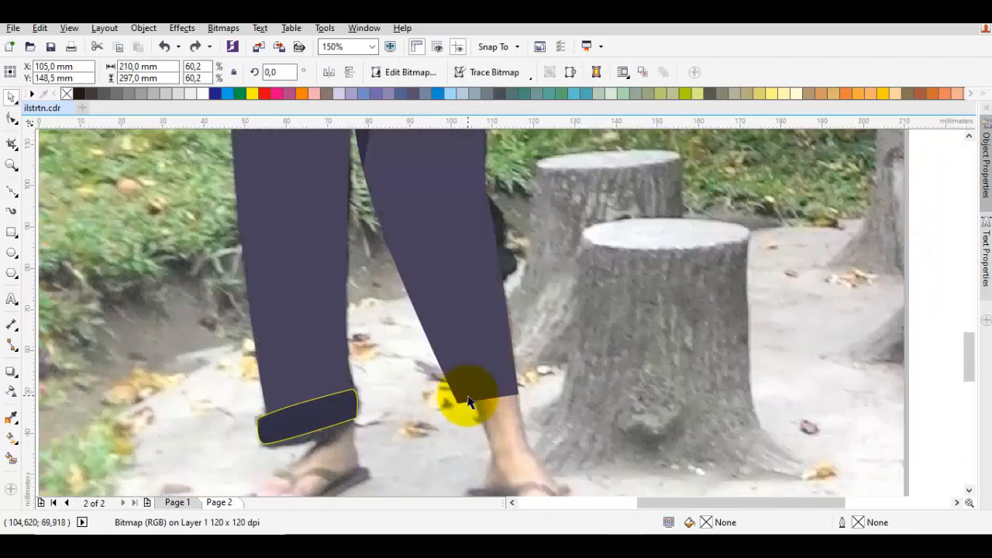
scroll(468, 400, "up", 2)
key("F5")
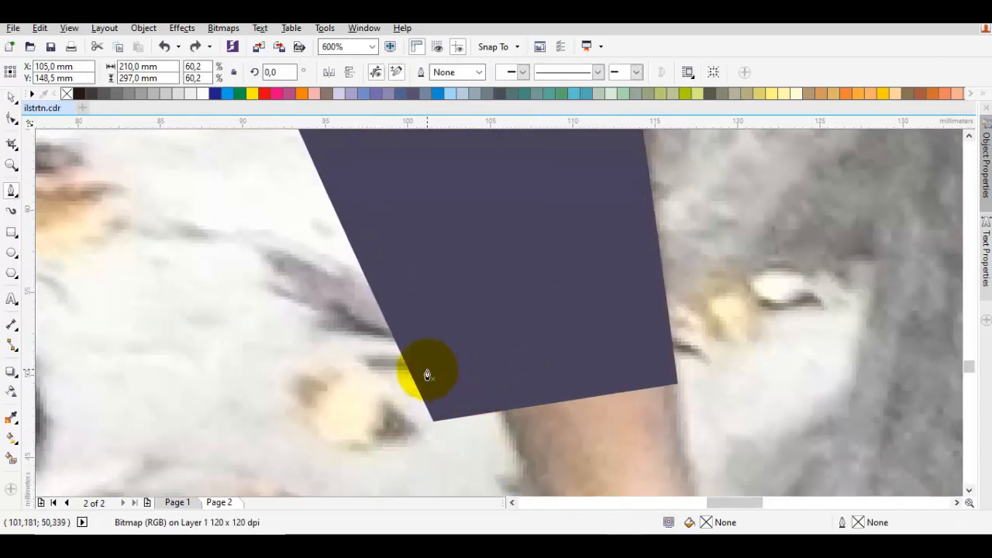
scroll(427, 372, "down", 2)
Draw a closed curved cuff outline about 17 mm wide over the hem of the right-hand trouser leg
key("F5")
scroll(494, 314, "up", 1)
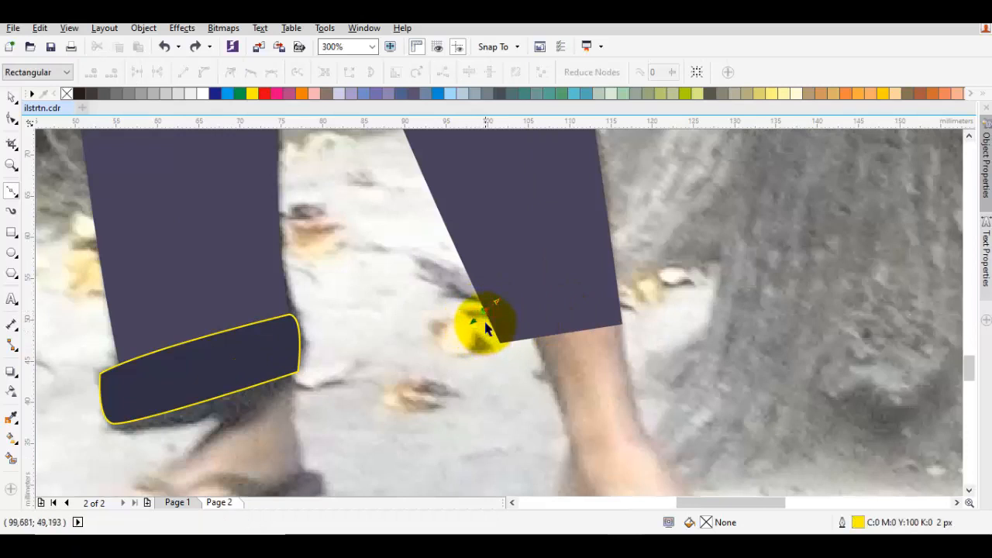
left_click_drag(486, 314, 493, 364)
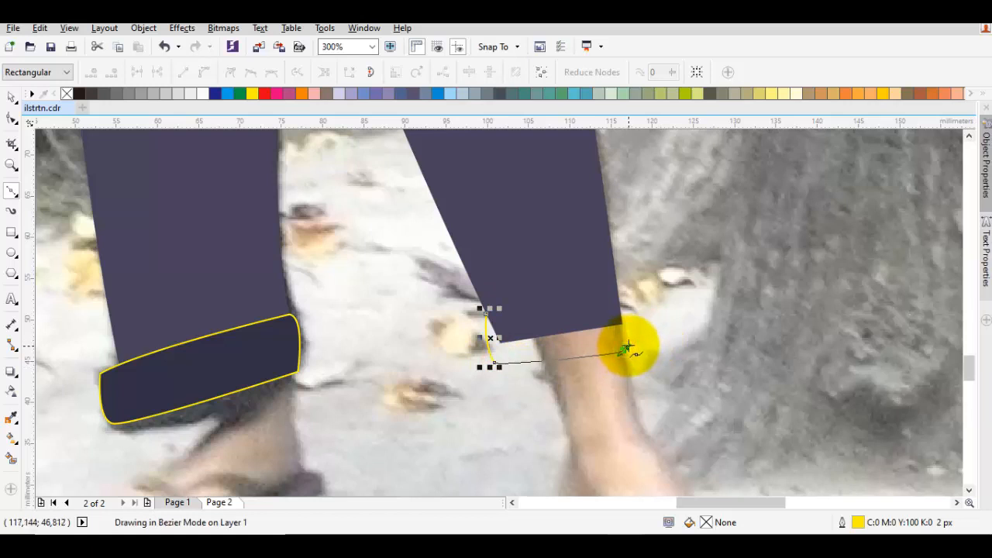
left_click(625, 351)
left_click(628, 297)
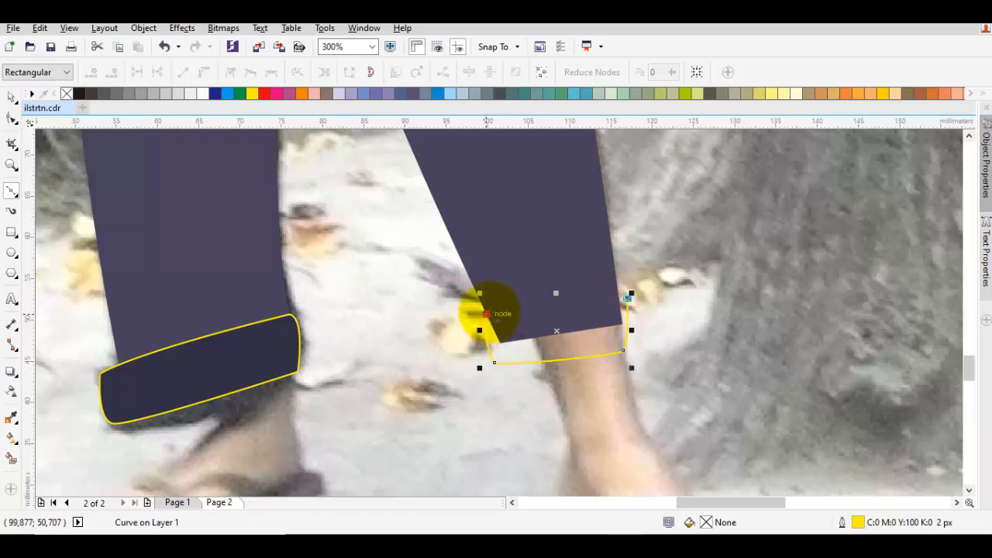
left_click_drag(486, 314, 612, 296)
Select both trouser cuffs and weld them into a single curve with the dark cuff fill
key("space")
left_click(267, 341, "shift")
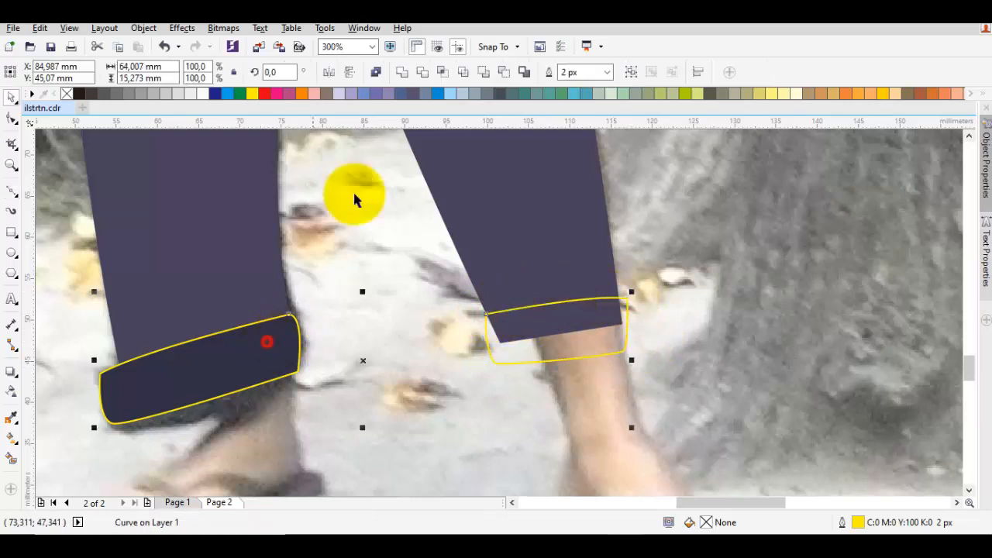
left_click(405, 74)
key("Escape")
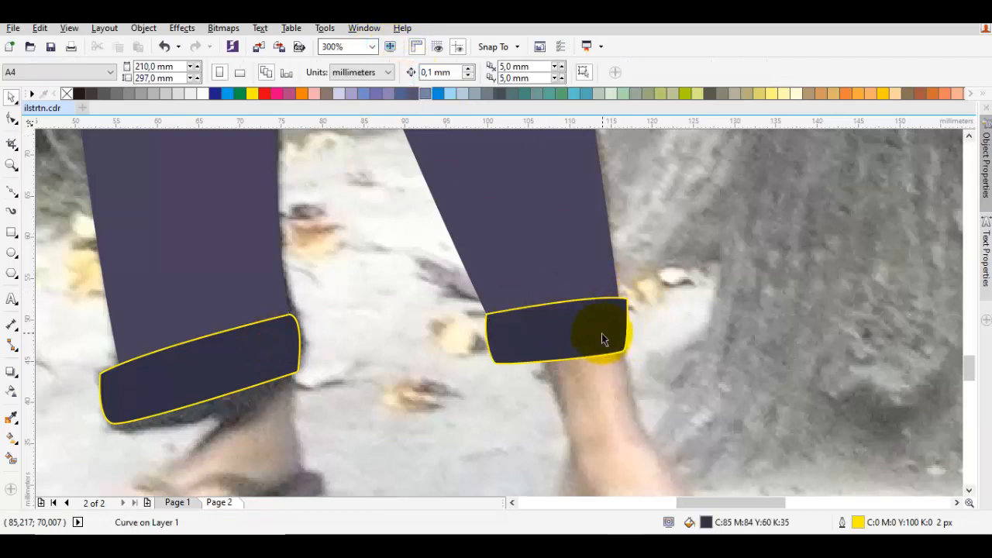
Reshape the corners of the right-hand trouser cuff by adjusting its nodes
double_click(601, 334)
scroll(471, 380, "up", 1)
left_click_drag(518, 344, 522, 356)
left_click_drag(777, 317, 786, 303)
left_click(783, 218)
left_click_drag(783, 217, 775, 209)
key("space")
Remove the yellow outline from the welded trouser cuffs
scroll(775, 209, "down", 2)
left_click(139, 167)
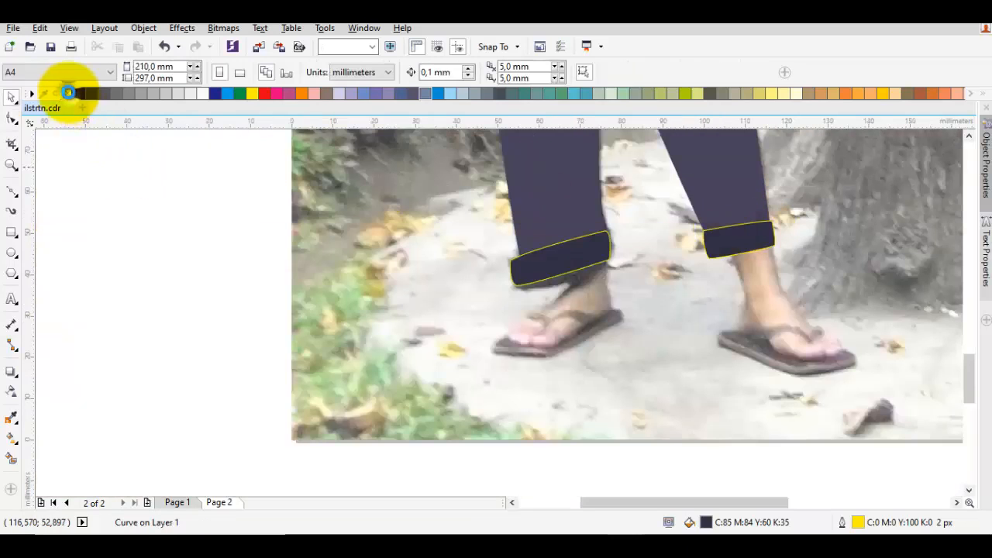
left_click(98, 155)
Move the photo beside the page to review the illustration without it, and undo the move
scroll(279, 221, "down", 3)
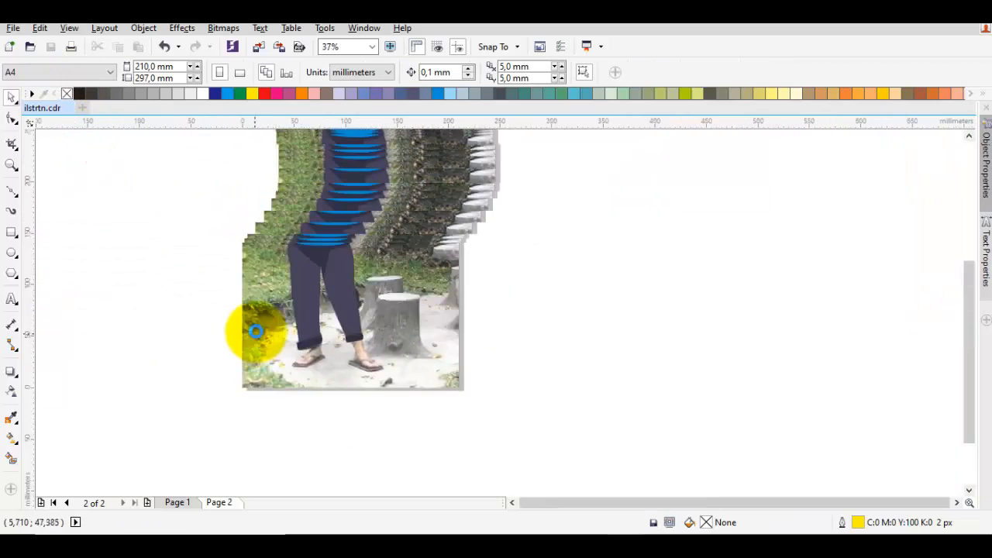
left_click_drag(247, 318, 487, 319)
left_click(416, 318)
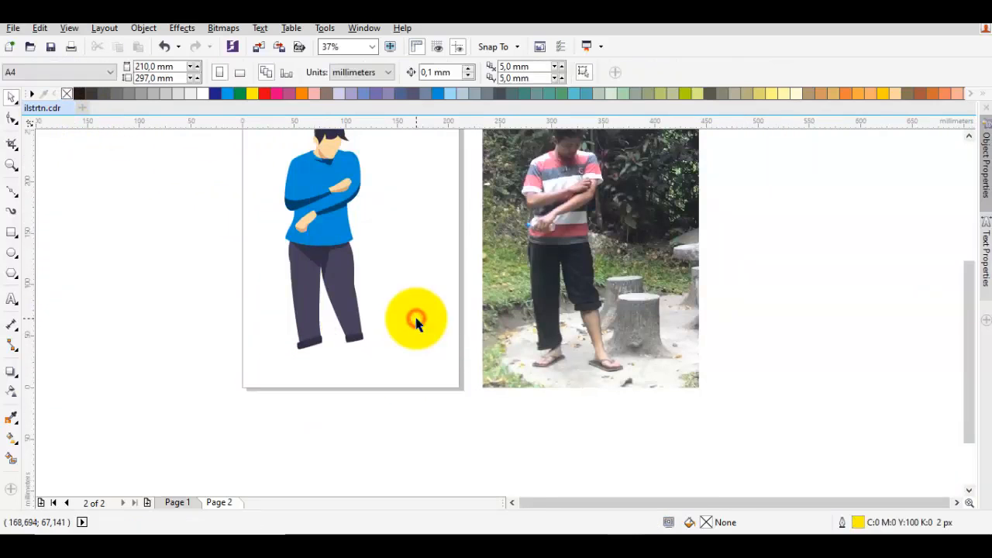
key("ctrl+z")
Widen the right-hand cuff beyond the inner edge of the trouser leg and refine its lower corner nodes
scroll(350, 320, "up", 1)
double_click(350, 321)
scroll(341, 361, "up", 2)
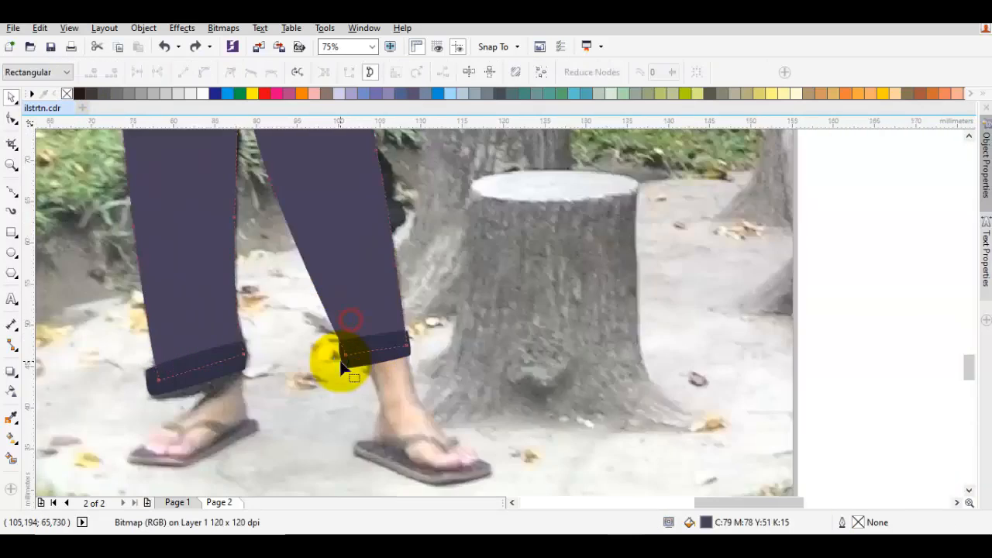
left_click_drag(348, 348, 339, 349)
left_click(348, 354)
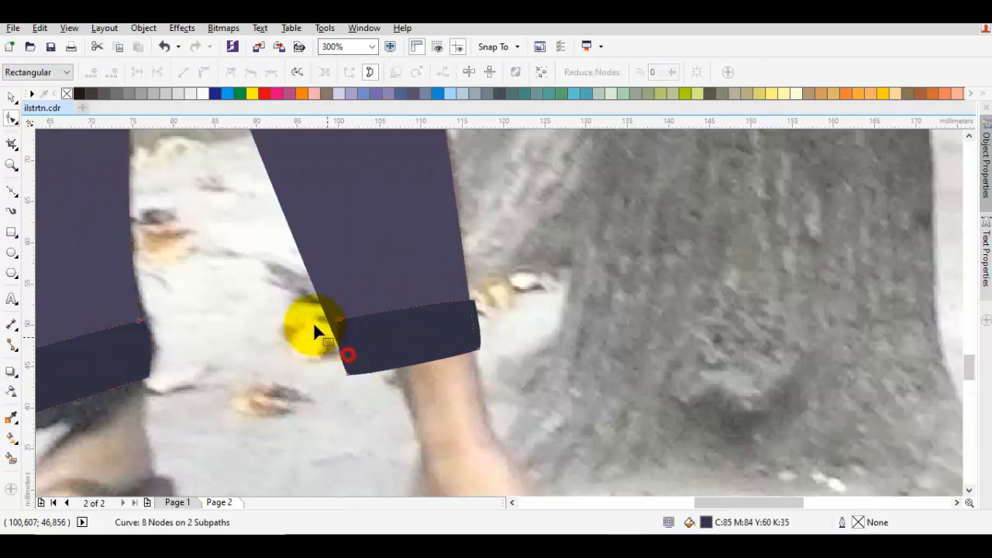
left_click_drag(289, 302, 338, 378)
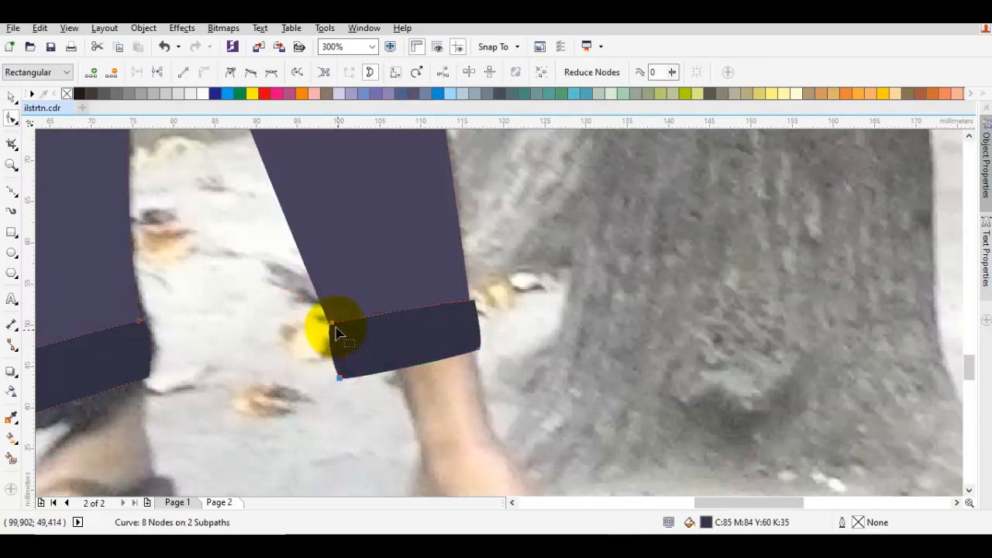
left_click(406, 339)
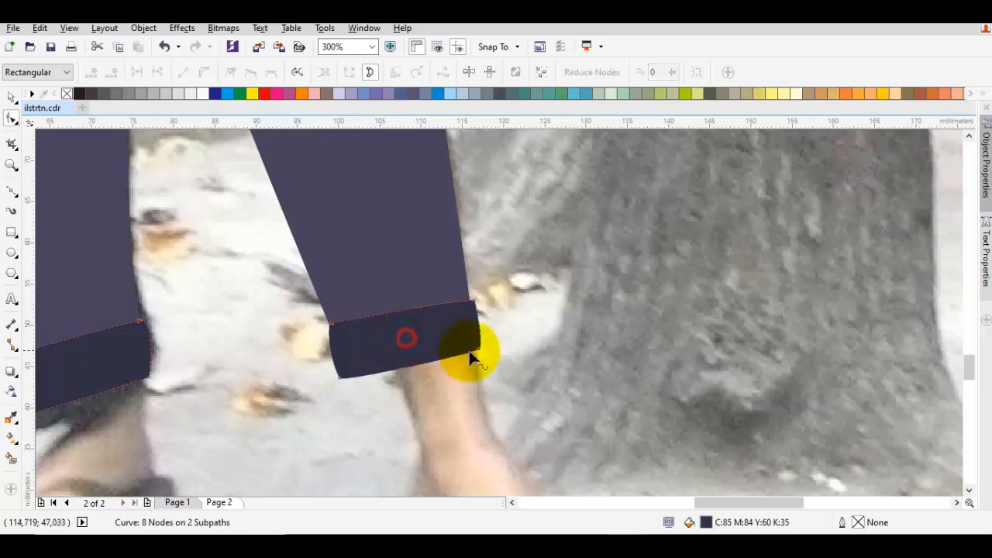
left_click_drag(482, 355, 481, 358)
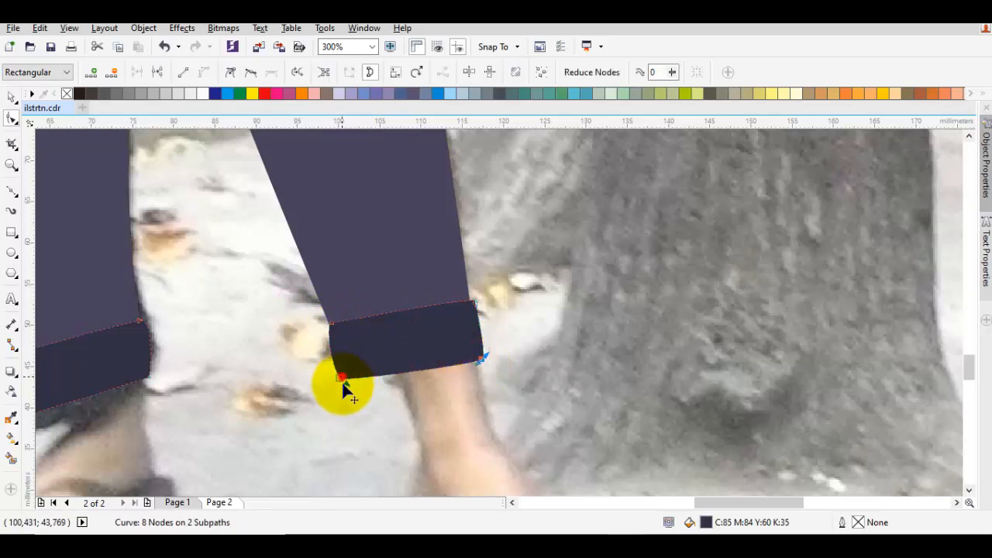
left_click_drag(341, 377, 344, 388)
left_click(394, 359)
scroll(395, 358, "down", 1)
Adjust the lower inner corner node of the left-hand trouser cuff
left_click_drag(372, 358, 431, 349)
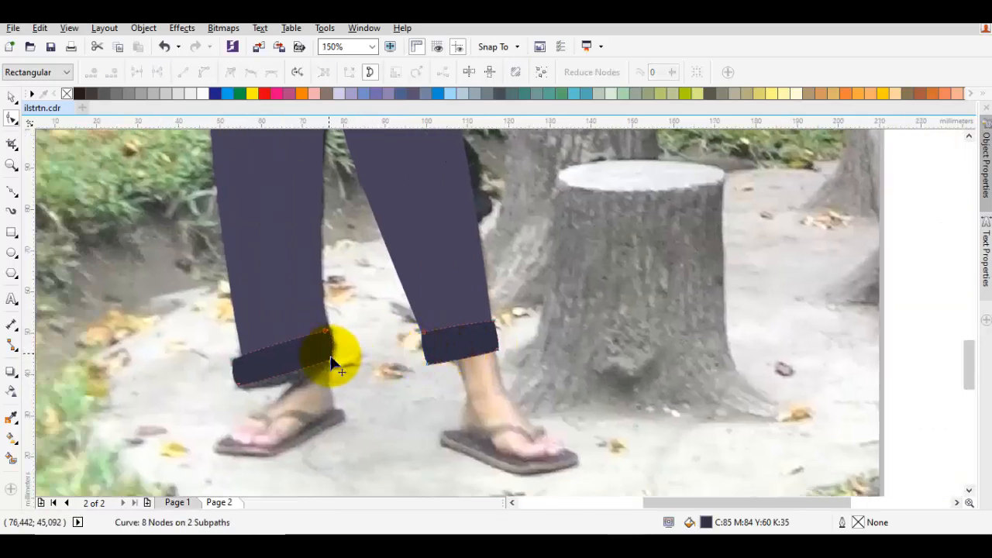
scroll(332, 363, "up", 2)
left_click_drag(342, 368, 361, 394)
scroll(303, 398, "down", 1)
scroll(372, 394, "down", 2)
key("space")
Shift the photo off the page again to check the cuffs on the bare illustration, and undo the shift
left_click(565, 343)
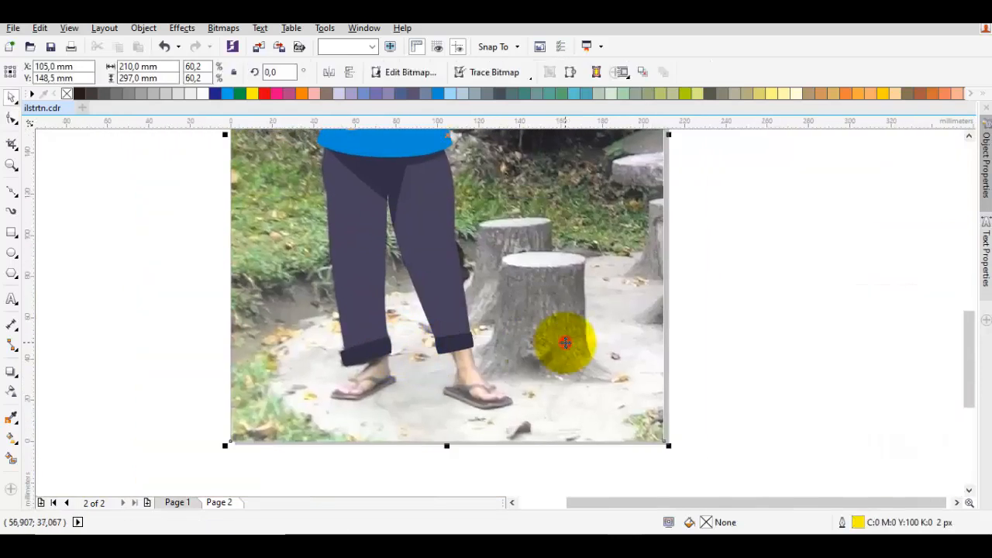
scroll(565, 337, "down", 1)
left_click_drag(565, 332, 290, 332)
left_click(700, 365)
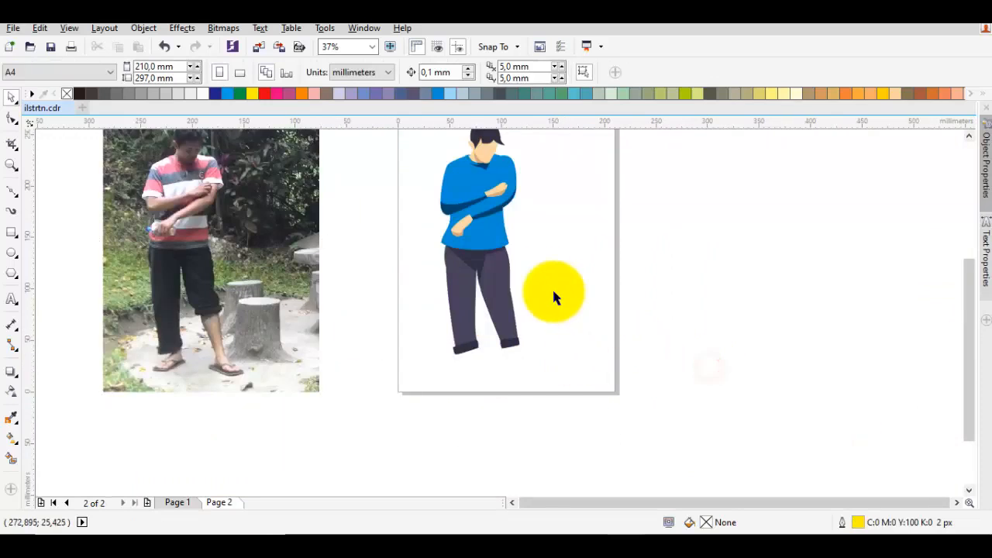
key("ctrl+z")
Try deleting the outer-thigh node of the right-hand trouser leg, and undo the deletion
scroll(509, 288, "up", 2)
key("space")
left_click(509, 289)
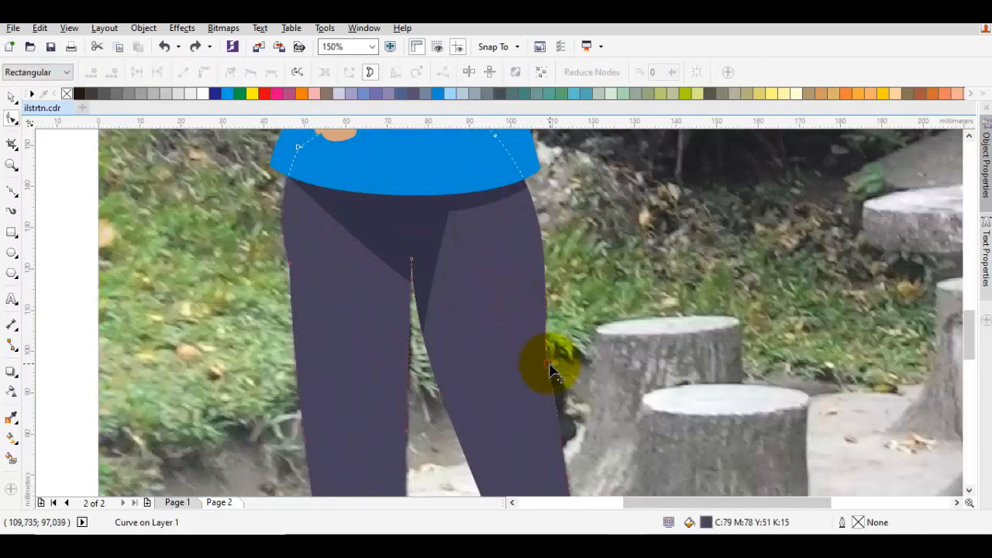
double_click(548, 371)
scroll(553, 210, "up", 2)
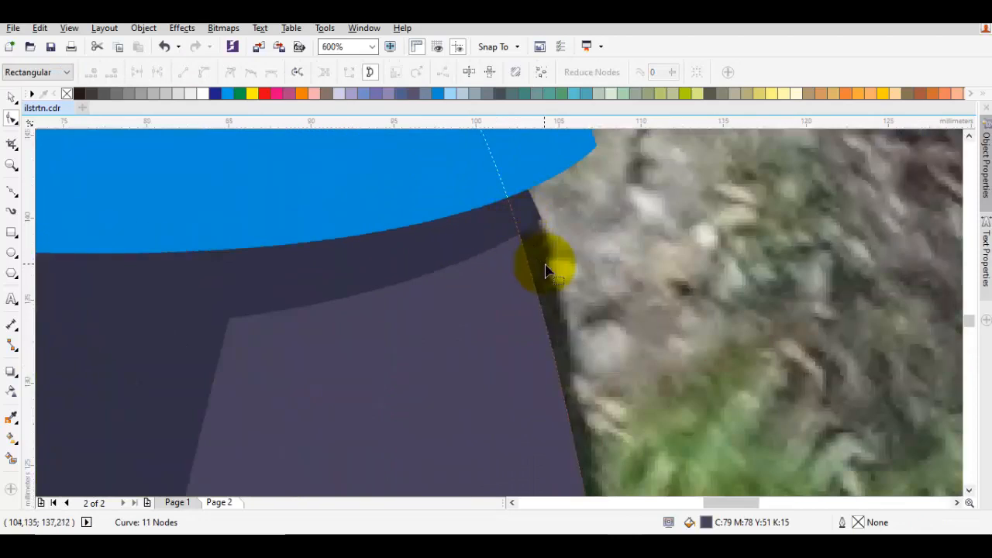
key("ctrl+z")
Straighten the outer edge of the right-hand trouser leg by adding a hip node, deleting the thigh node and repositioning the hip
scroll(524, 180, "down", 1)
left_click_drag(525, 182, 536, 287)
double_click(523, 262)
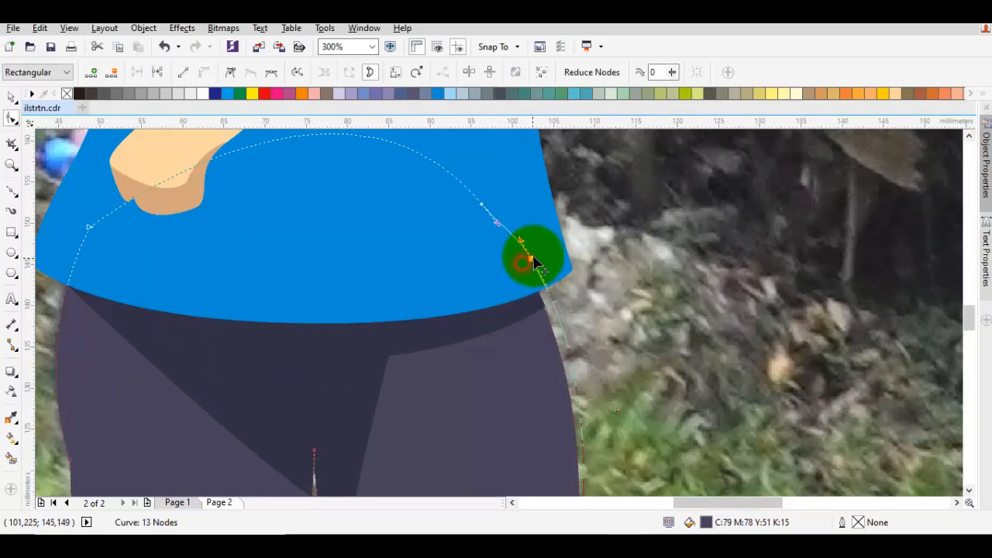
scroll(558, 305, "down", 1)
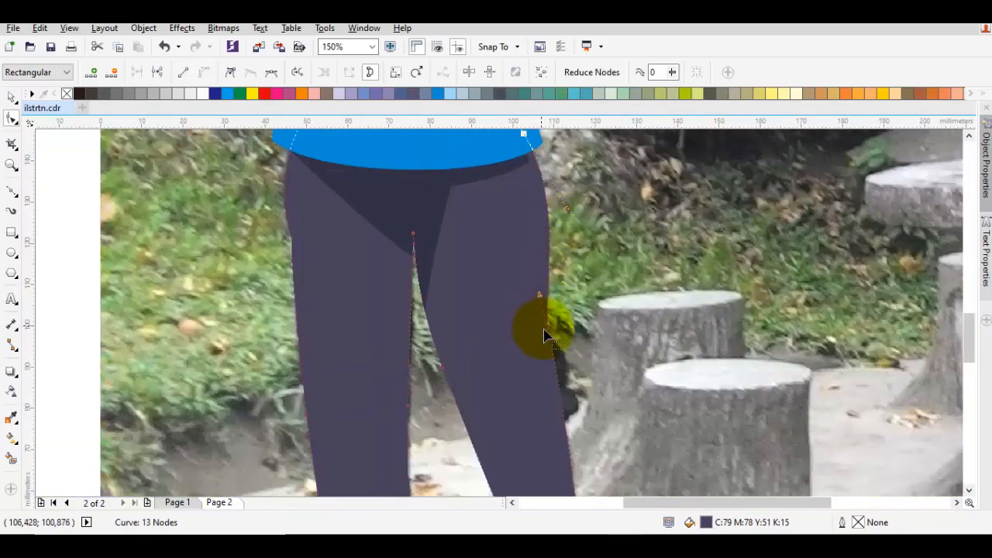
double_click(548, 342)
left_click_drag(556, 313, 555, 365)
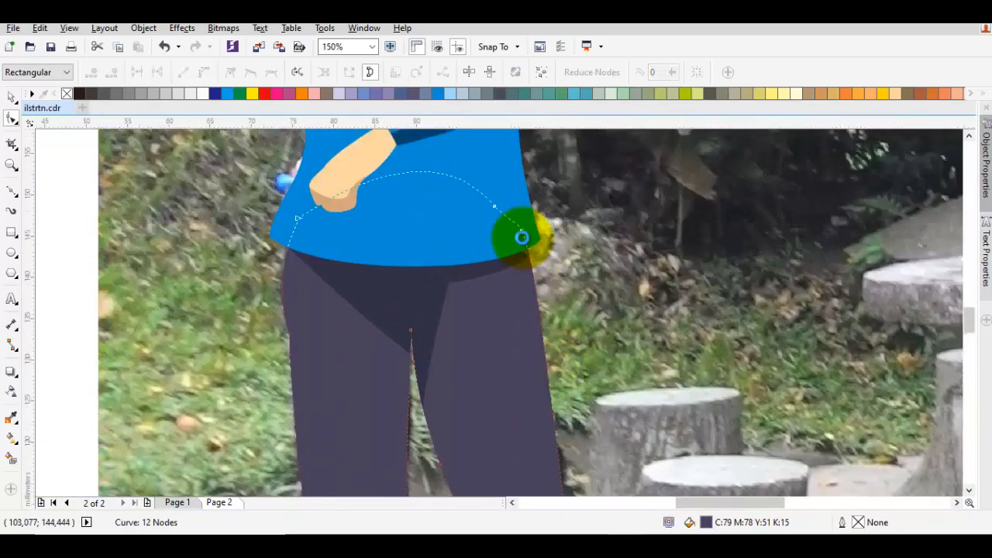
scroll(521, 237, "up", 1)
mouse_move(523, 224)
left_mouse_down()
mouse_move(535, 218)
mouse_move(526, 220)
left_mouse_up()
Stretch the outer corner of the trouser's waist shadow to meet the reshaped hip edge
left_click(527, 280)
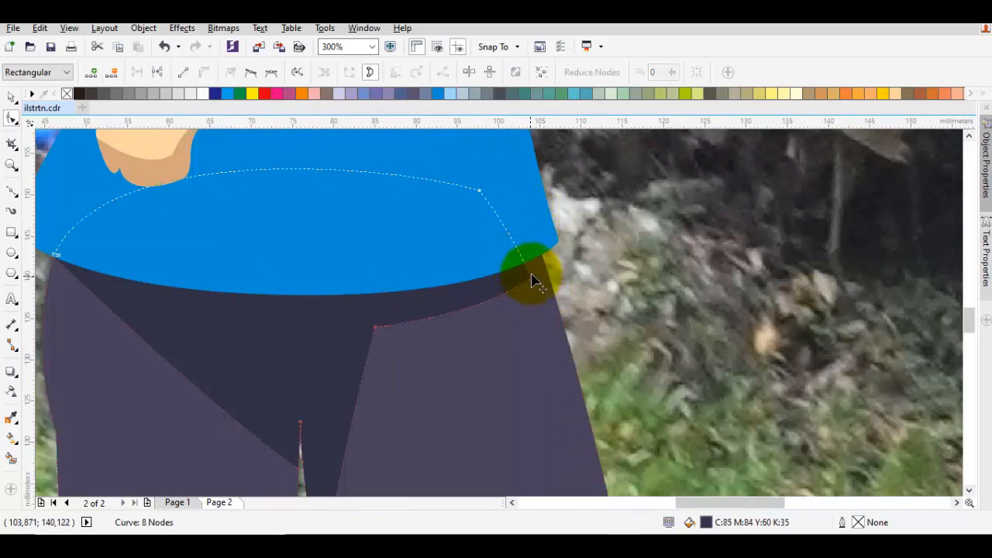
scroll(531, 280, "up", 1)
mouse_move(533, 291)
left_mouse_down()
mouse_move(566, 279)
mouse_move(549, 255)
mouse_move(547, 217)
mouse_move(580, 256)
mouse_move(565, 266)
left_mouse_up()
scroll(550, 256, "up", 1)
key("space")
Draw a closed curved shape about 66 mm wide around the shirt's lower hem, dipping slightly below the hem line
scroll(558, 244, "down", 2)
key("Escape")
key("F5")
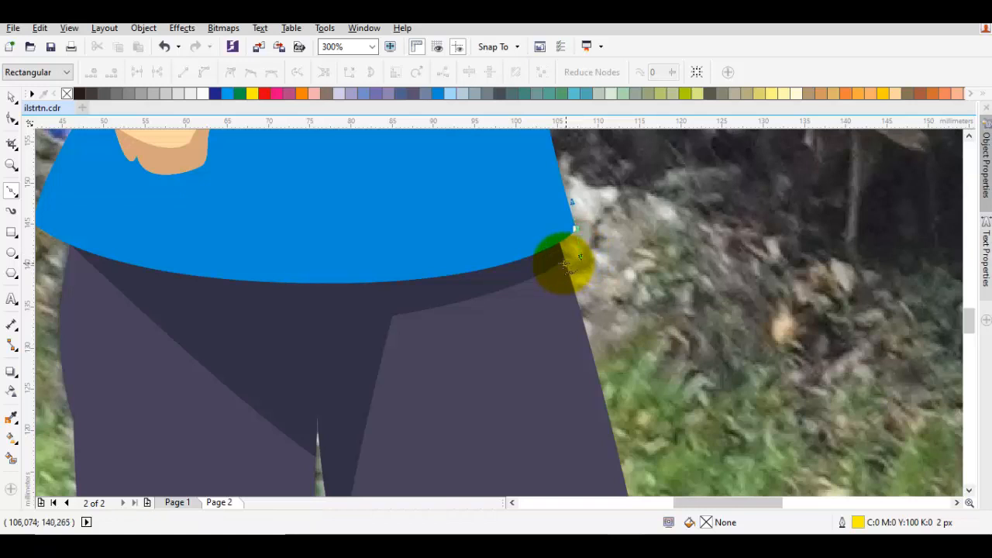
left_click(564, 261)
left_click_drag(166, 297, 425, 310)
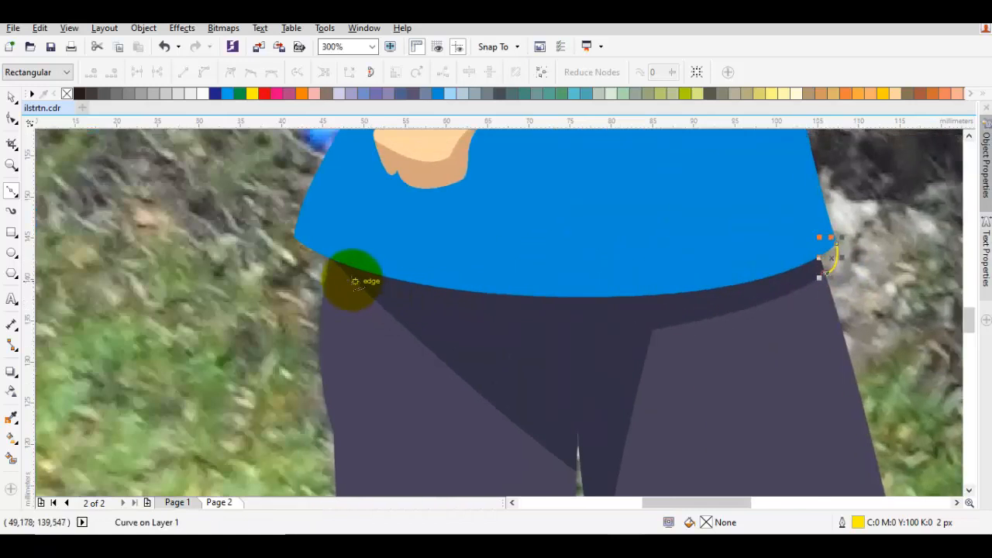
left_click_drag(293, 238, 333, 169)
left_click(563, 273)
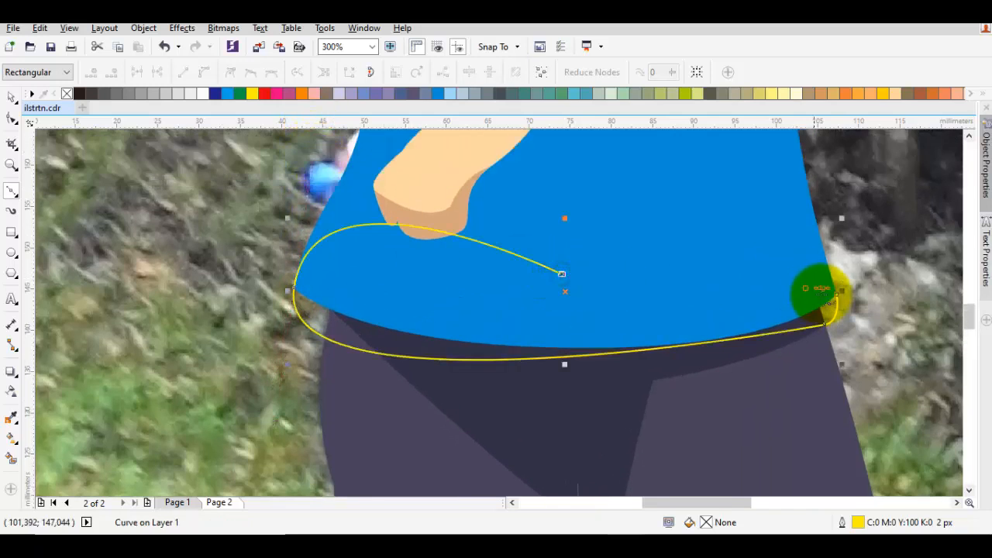
left_click_drag(836, 293, 689, 330)
Fill the curved hem shape with the dark blue sampled from the sleeve shadow (C100 M80 Y42 K4)
scroll(768, 258, "down", 1)
key("i")
left_click(548, 200)
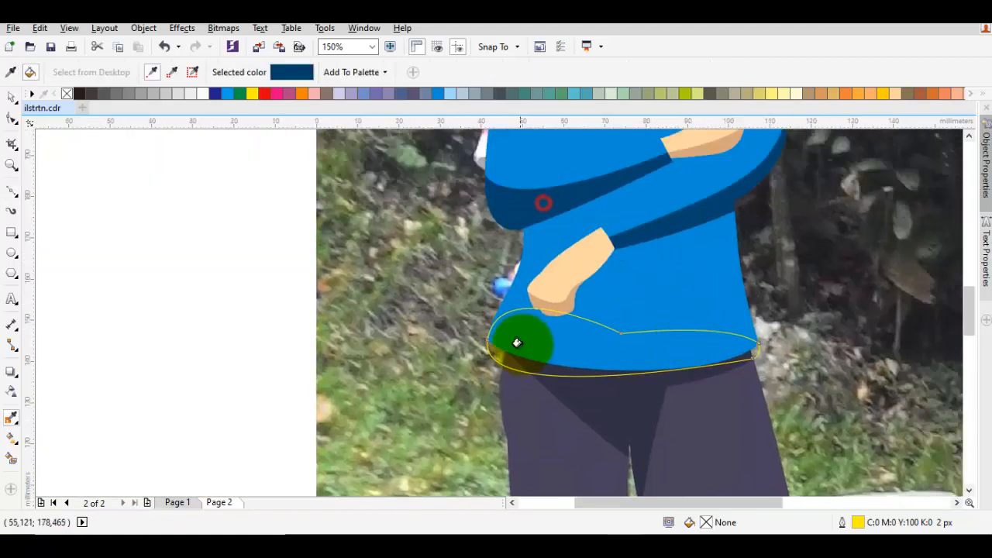
left_click(522, 341)
key("space")
Send the dark blue hem shape behind the shirt and trousers, and remove its yellow outline
right_click(545, 350)
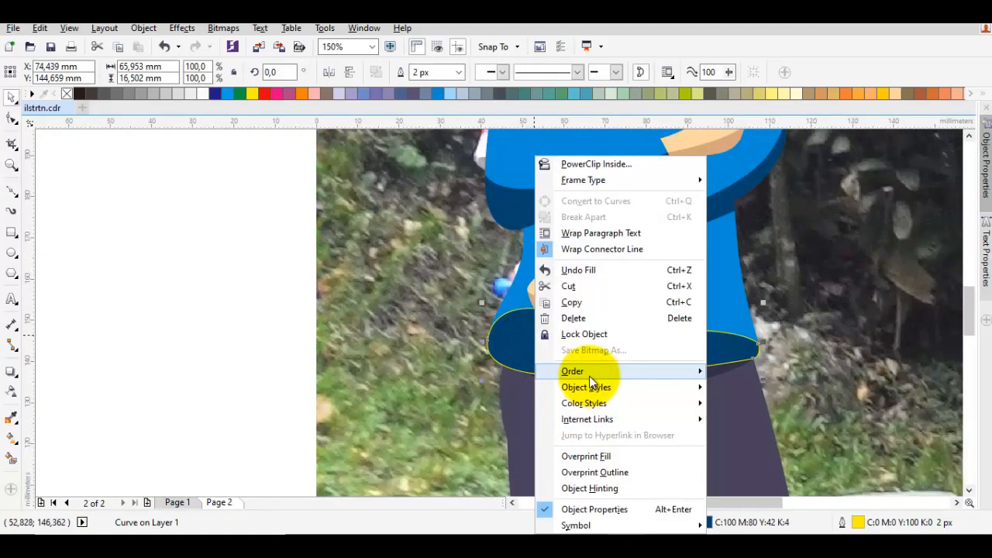
mouse_move(589, 373)
left_click(734, 458)
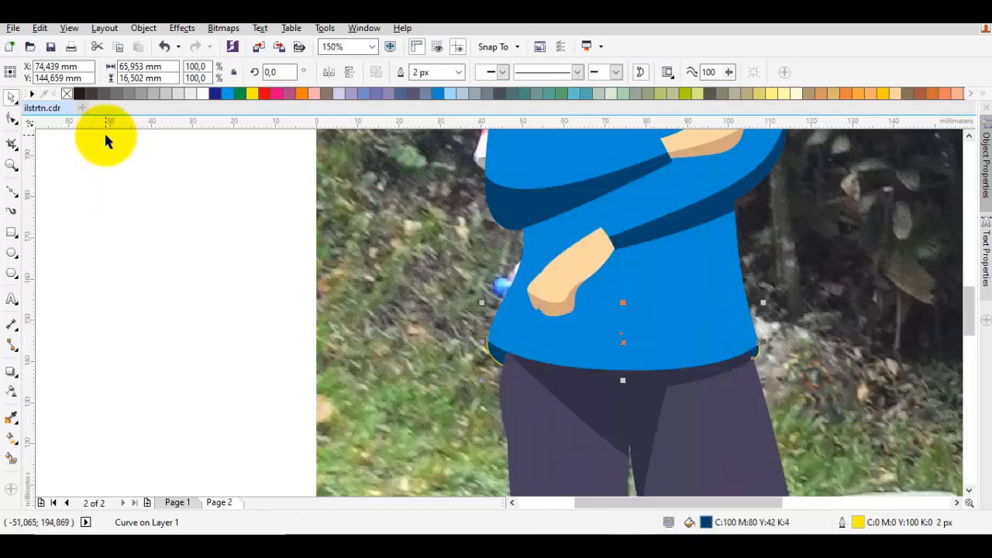
right_click(67, 94)
key("space")
left_click(160, 287)
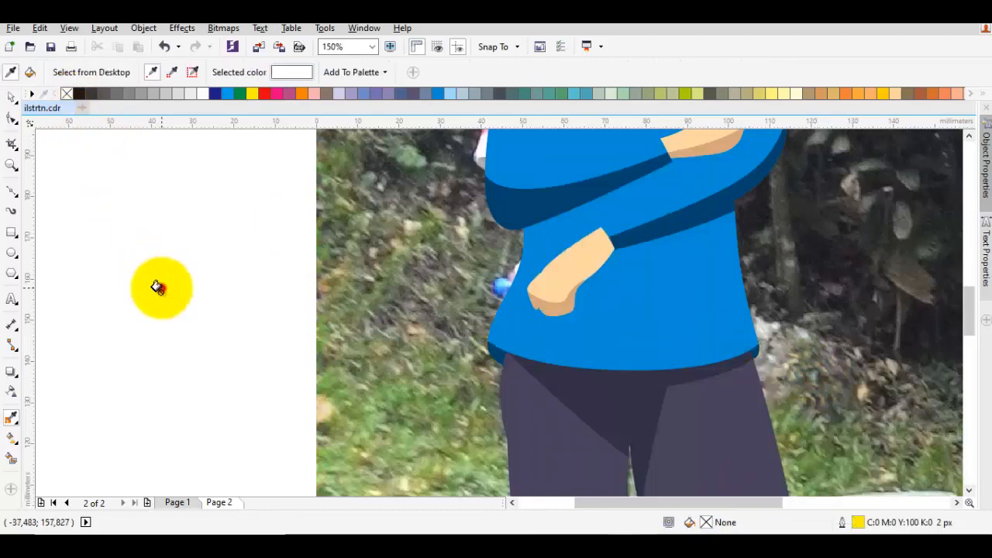
key("space")
Convert the bottom edge of the right-hand trouser leg to a curve segment
scroll(628, 359, "down", 1)
scroll(628, 359, "down", 4)
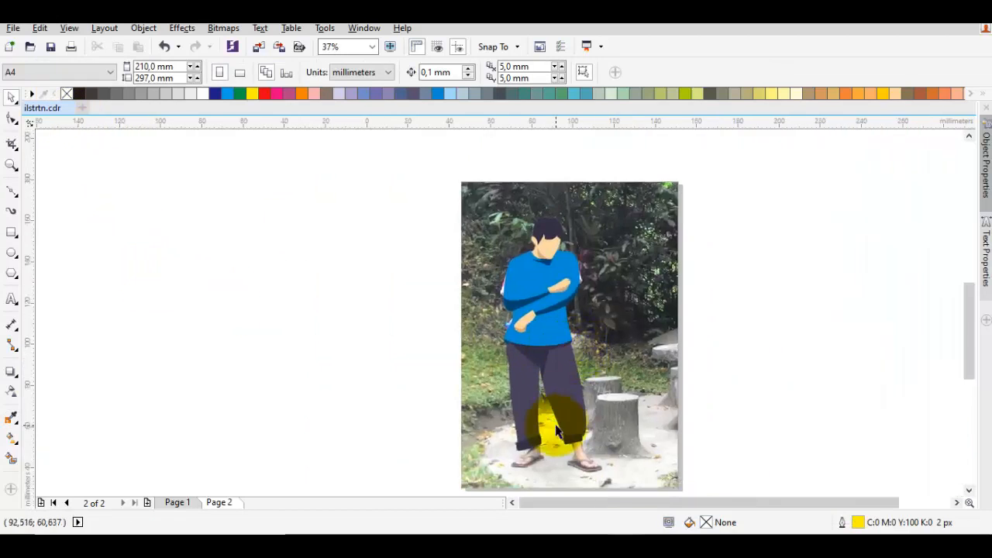
scroll(554, 421, "up", 4)
scroll(615, 355, "up", 1)
double_click(594, 368)
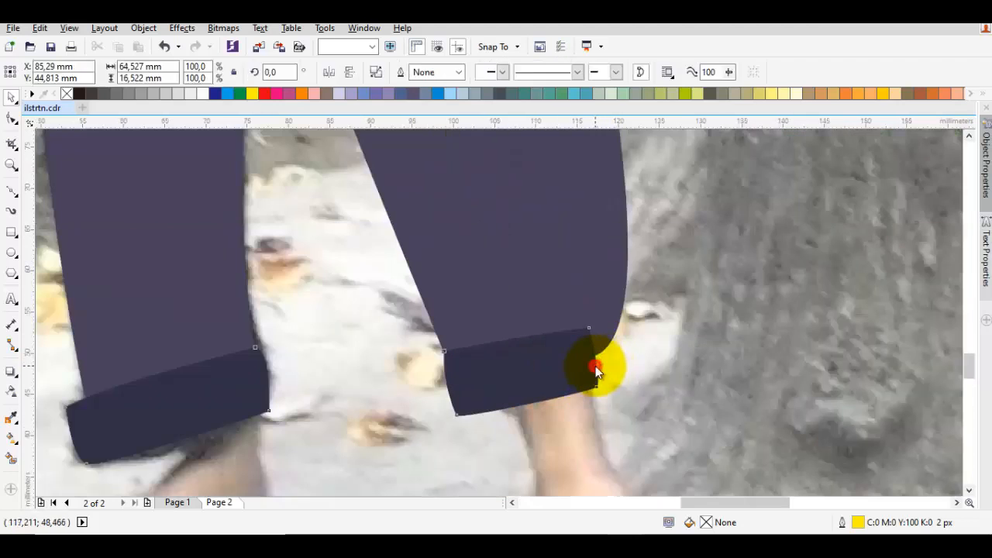
left_click(598, 311)
left_click(587, 359)
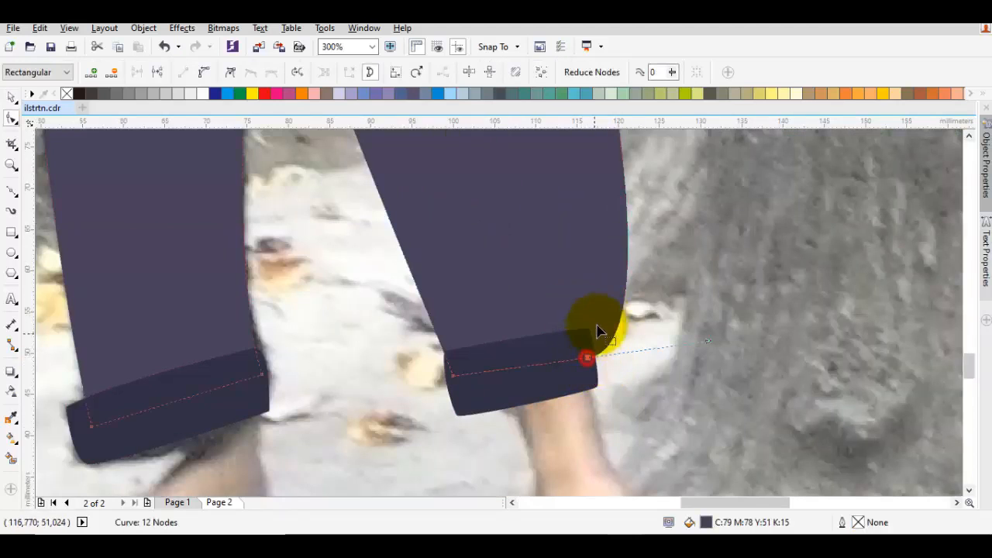
right_click(591, 258)
left_click(628, 342)
right_click(557, 259)
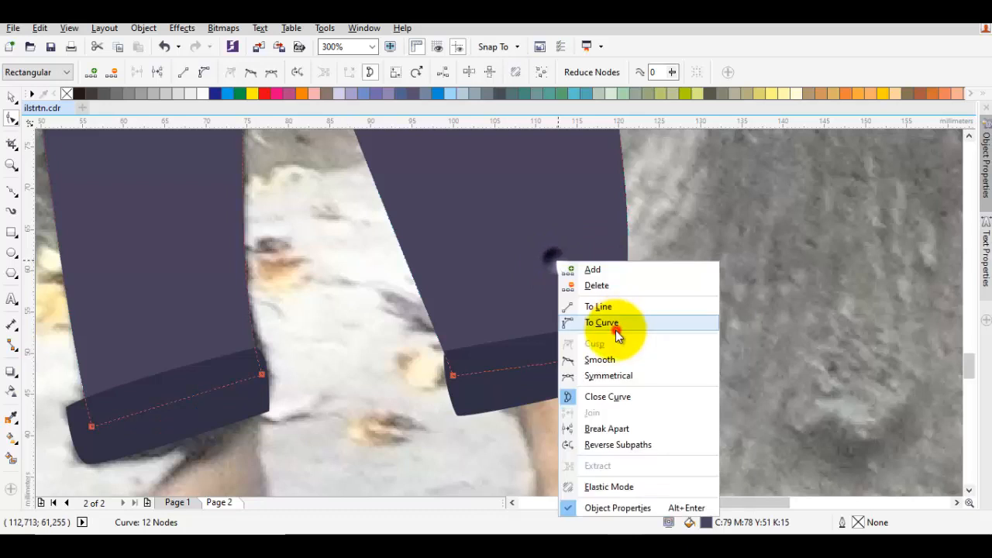
left_click(615, 326)
Shift the outer edge of the right-hand cuff slightly outward
left_click(567, 346)
left_click(573, 312)
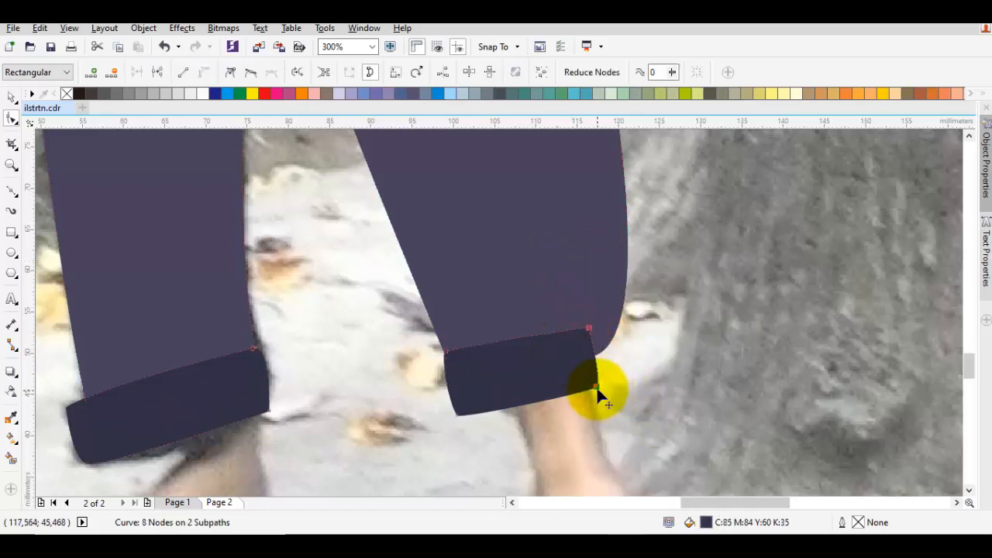
left_click_drag(606, 394, 607, 392)
Slim the lower outer side of the right-hand trouser leg by bending its curve inward and aligning its bottom corner with the cuff
left_click(587, 285)
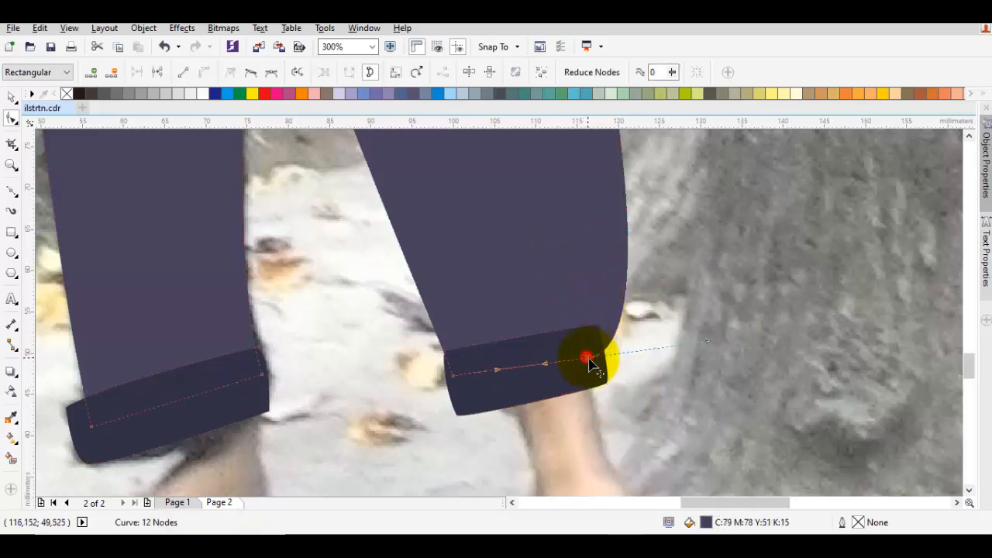
left_click_drag(588, 359, 595, 350)
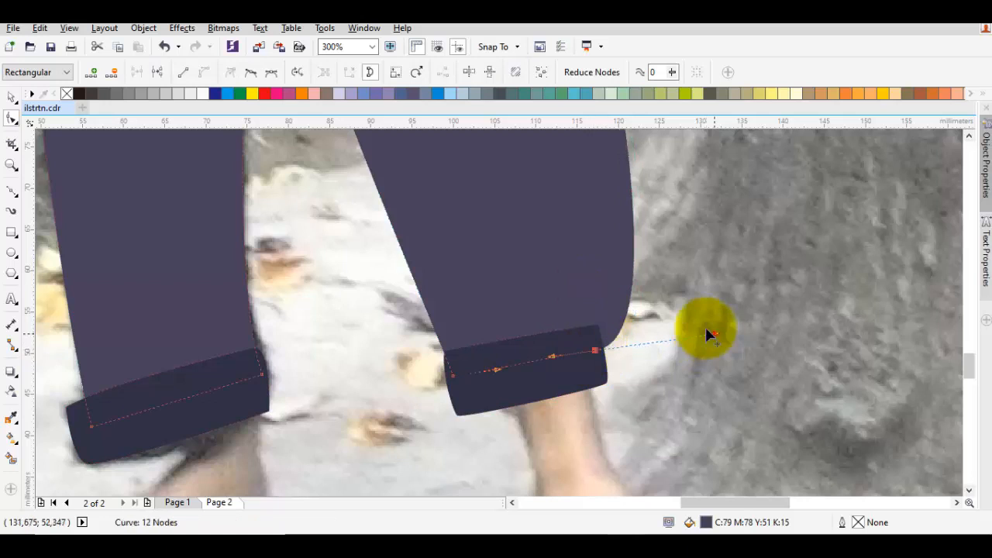
left_click_drag(712, 333, 657, 262)
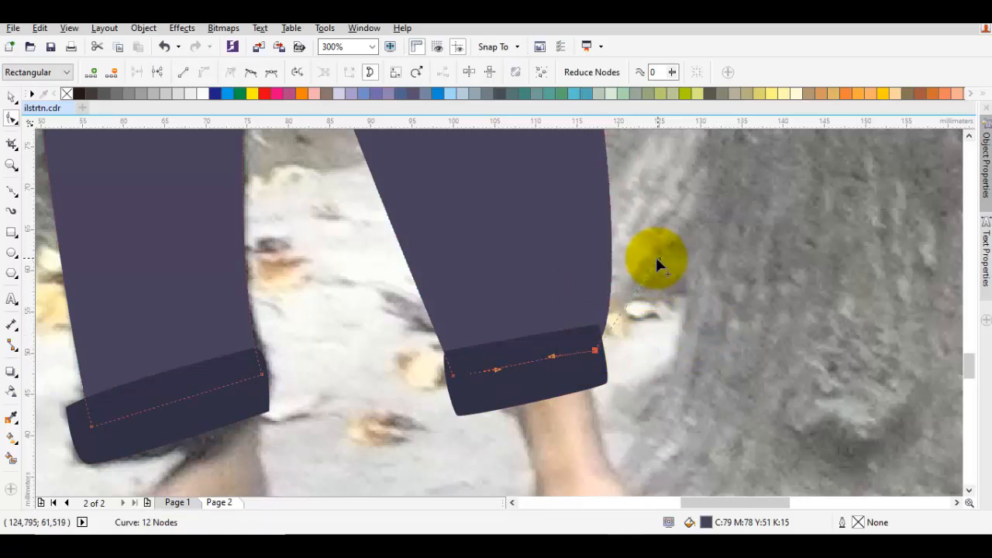
mouse_move(595, 352)
left_mouse_down()
mouse_move(586, 328)
mouse_move(590, 371)
left_mouse_up()
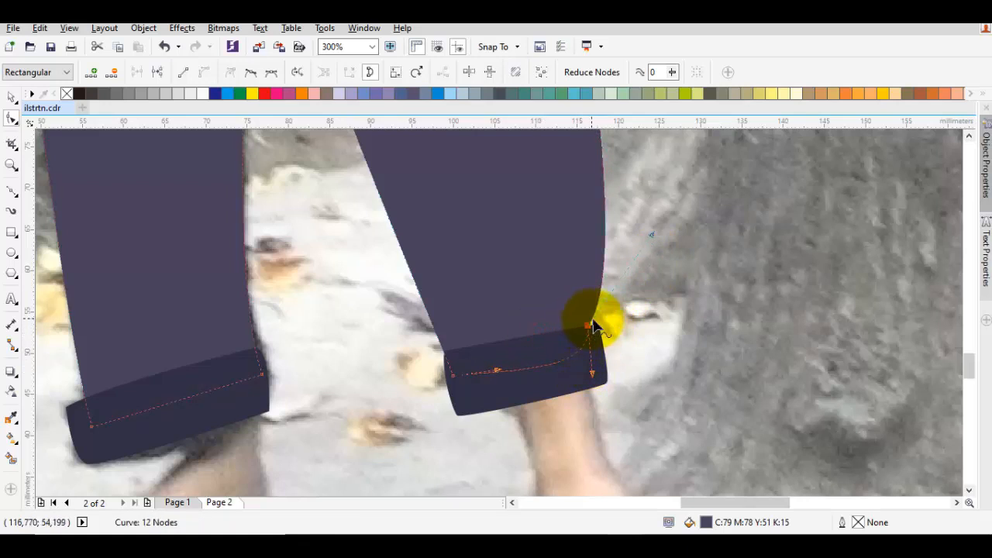
left_click_drag(586, 325, 601, 326)
key("space")
left_click(616, 329)
Draw a closed curved shoe shape about 24 mm wide and 16 mm high over the left-hand foot
scroll(617, 329, "down", 2)
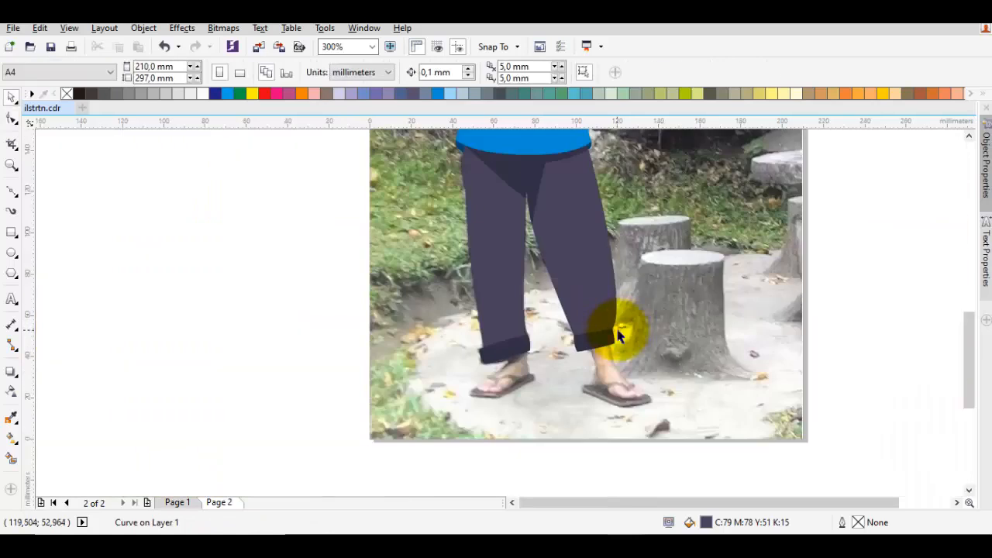
scroll(604, 348, "down", 3)
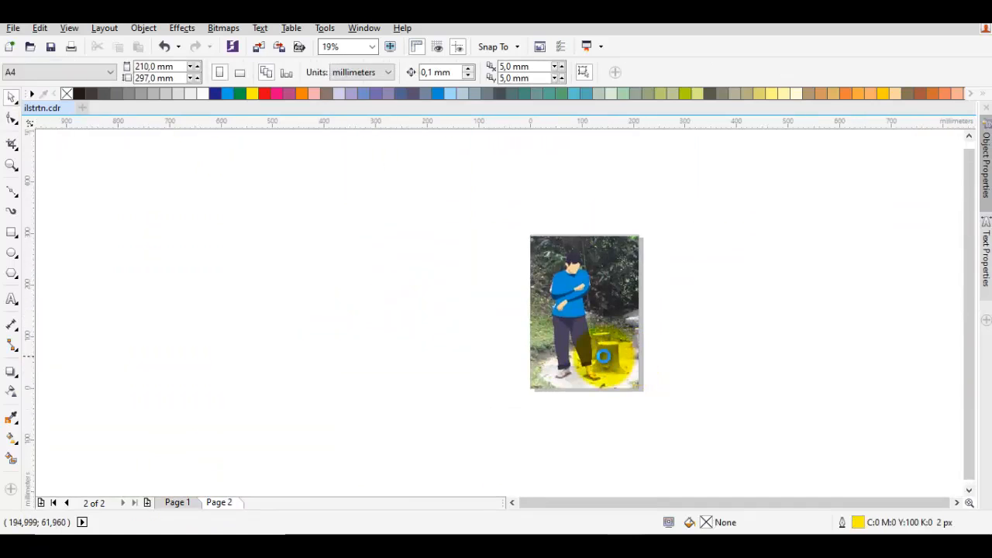
scroll(565, 384, "up", 3)
scroll(564, 384, "up", 4)
key("F5")
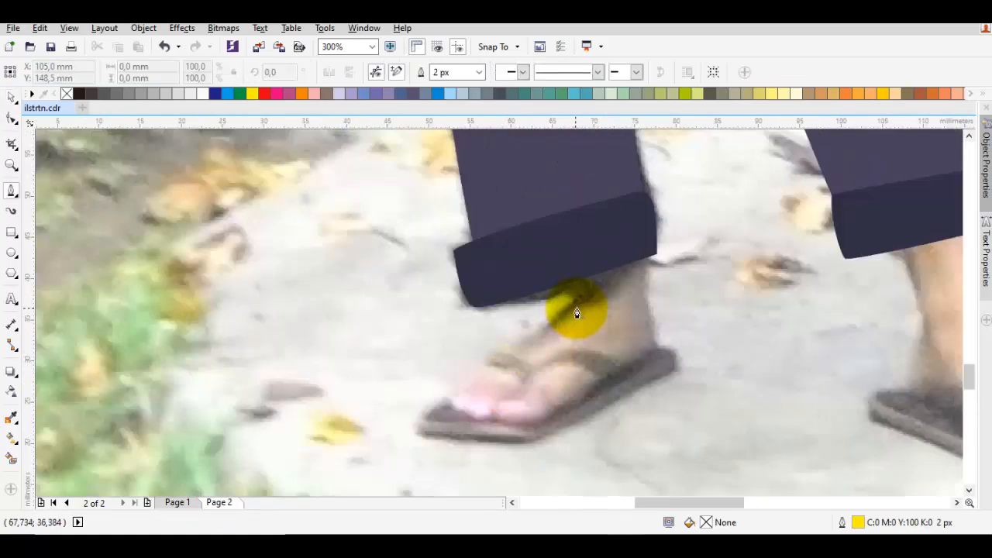
left_click_drag(578, 297, 447, 380)
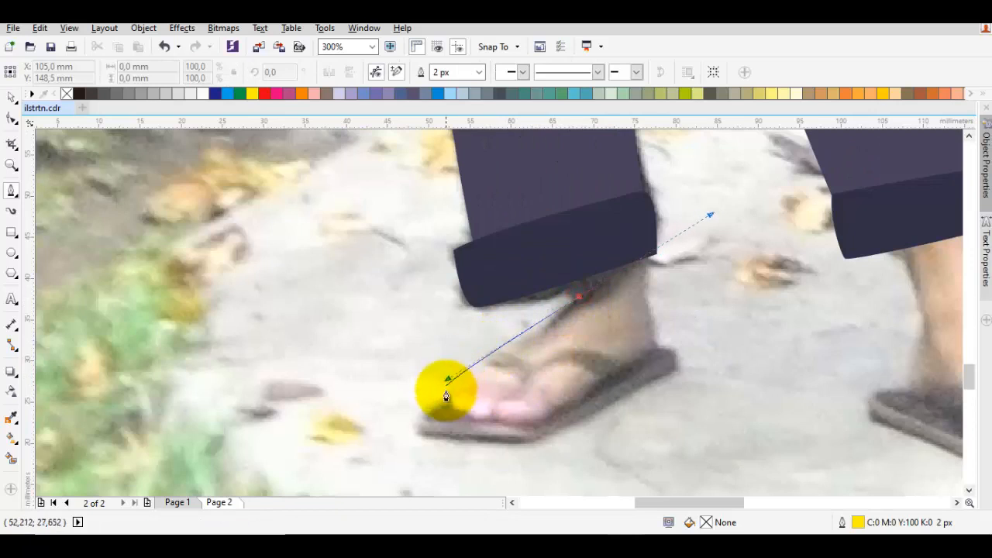
mouse_move(485, 424)
left_mouse_down()
mouse_move(537, 429)
mouse_move(660, 343)
mouse_move(624, 294)
mouse_move(581, 288)
mouse_move(623, 304)
left_mouse_up()
Fill the left-hand shoe shape with the dark colour sampled from the trouser cuff (C85 M84 Y60 K35)
scroll(623, 304, "down", 4)
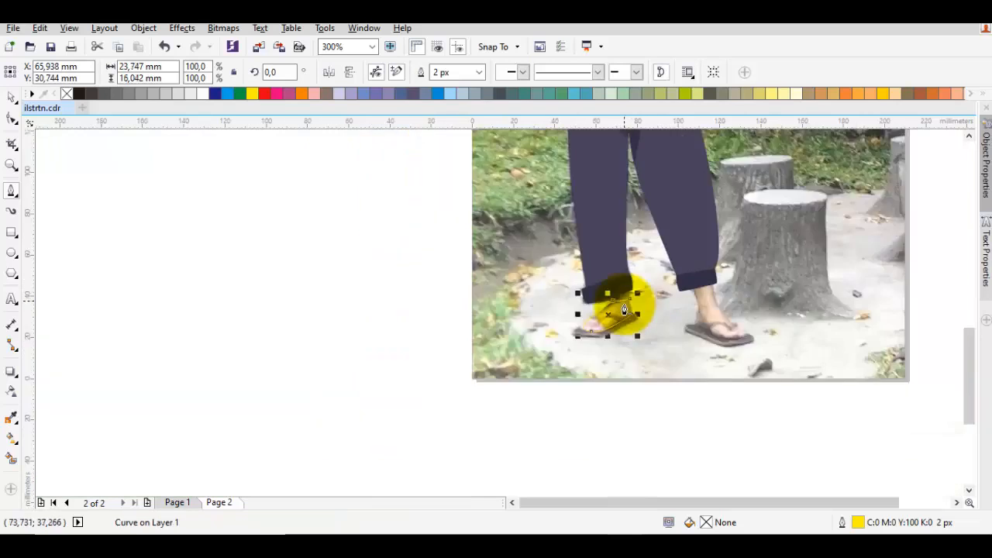
scroll(589, 321, "up", 3)
key("i")
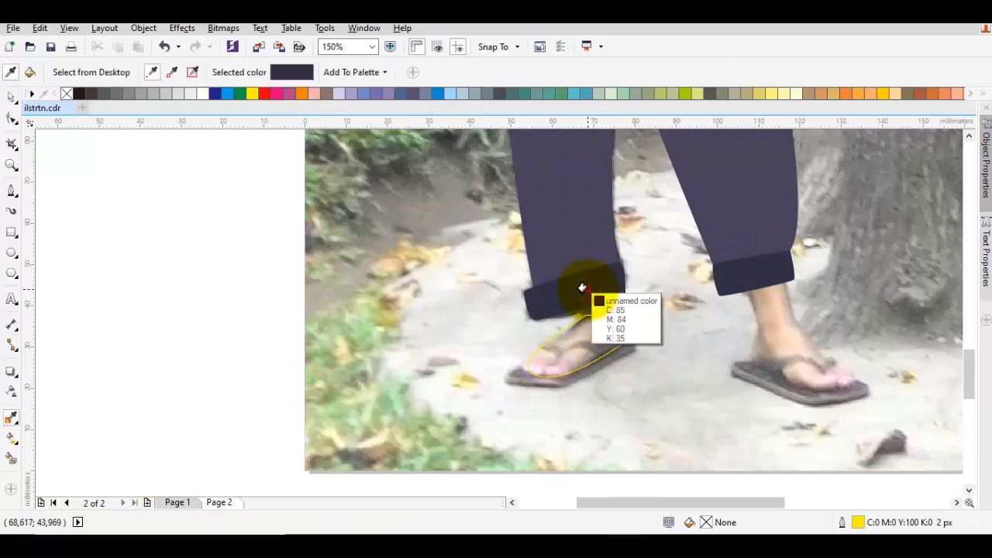
left_click(587, 287)
left_click(585, 333)
Draw a closed curved shoe shape about 24 mm wide and 17 mm high over the right-hand foot
scroll(764, 336, "right", 3)
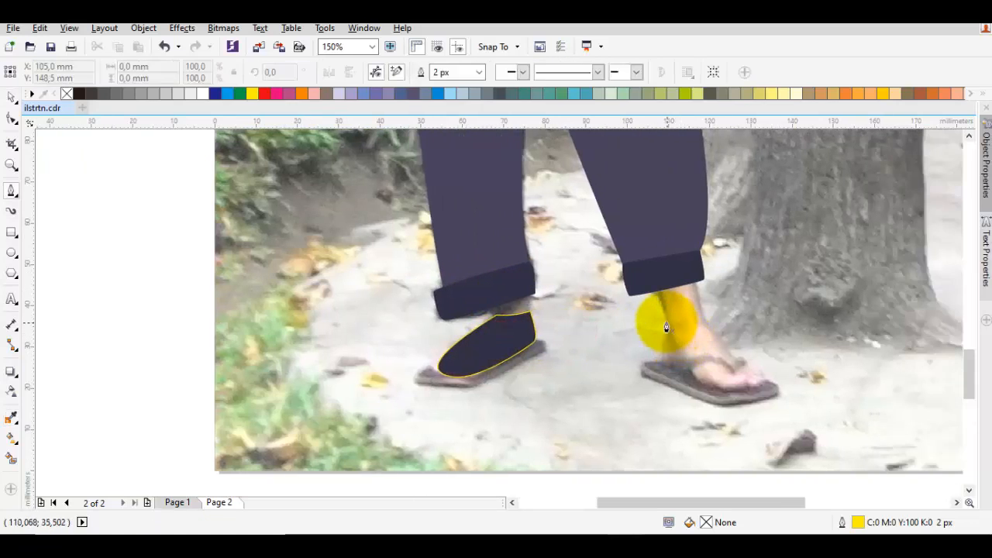
left_click_drag(665, 322, 645, 366)
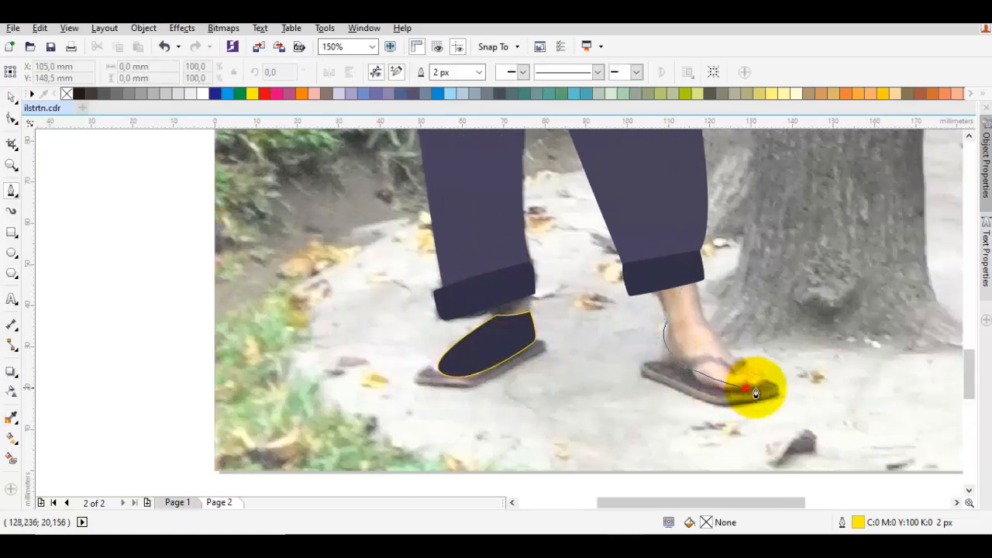
left_click_drag(756, 392, 780, 381)
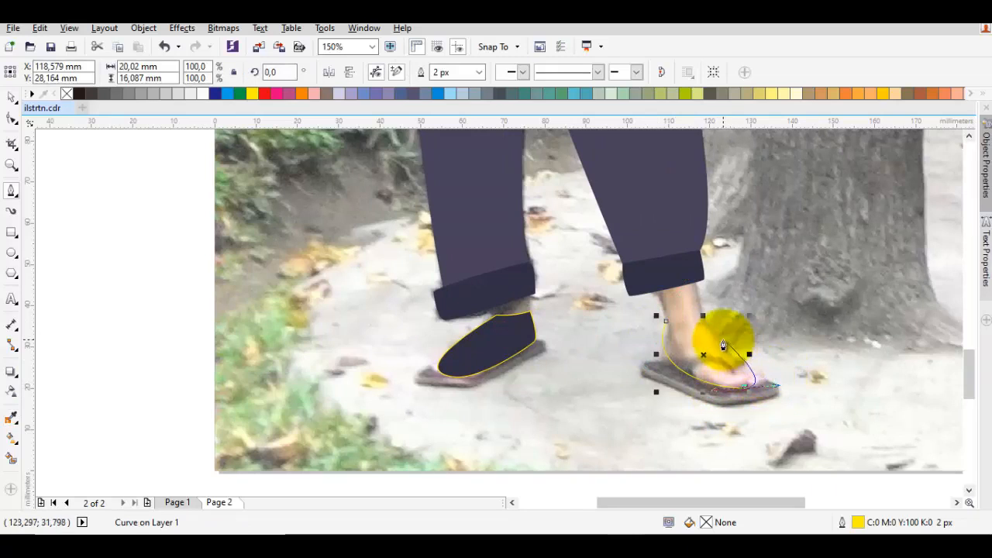
left_click_drag(729, 347, 710, 339)
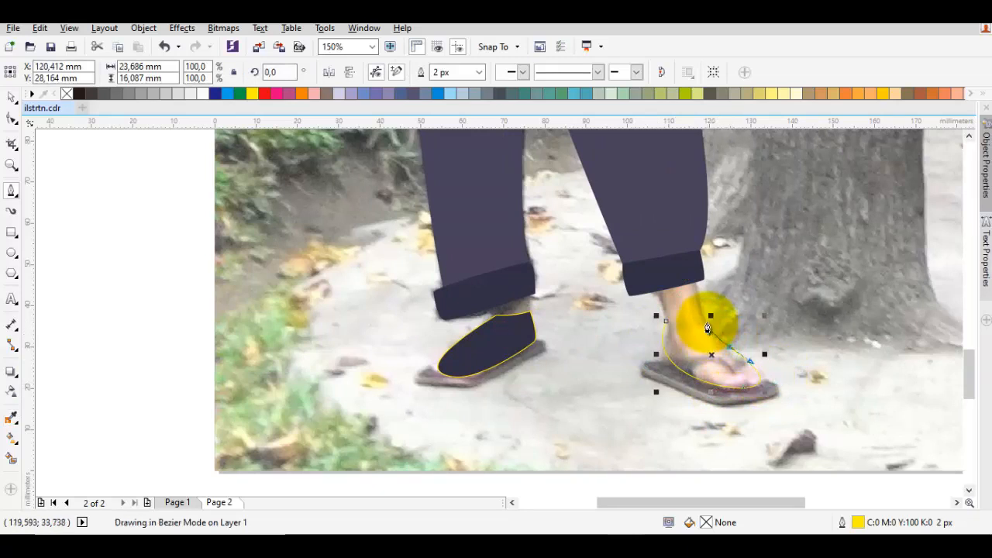
left_click(665, 321)
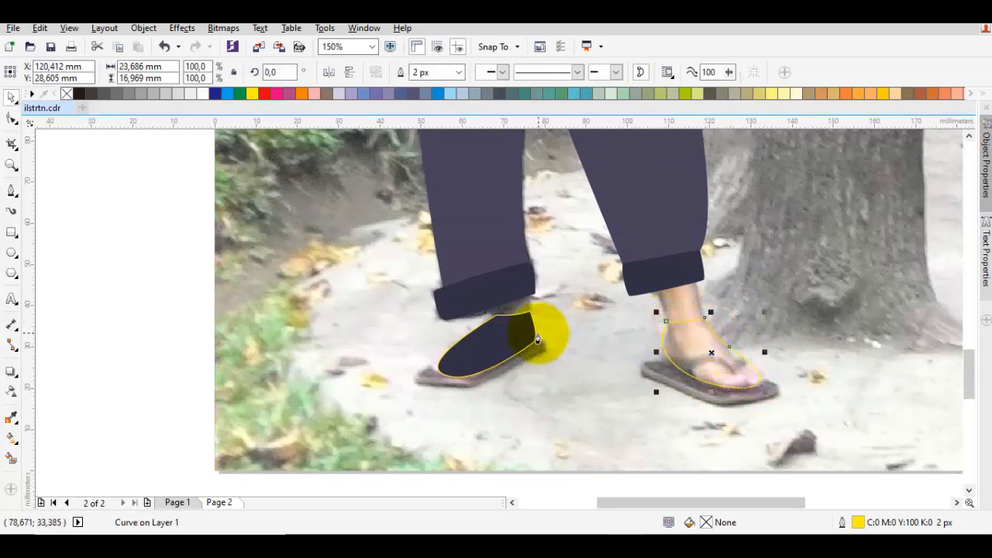
Fill the right-hand shoe shape with the same dark colour as the left-hand shoe, and select both shoes
key("space")
left_click(701, 316)
left_click(687, 333)
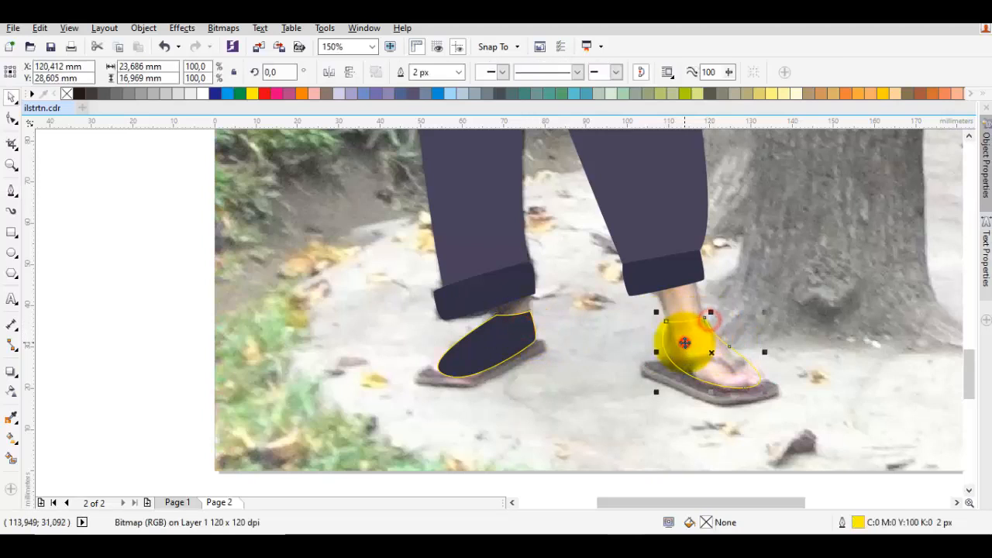
left_click(533, 346)
left_click(396, 74)
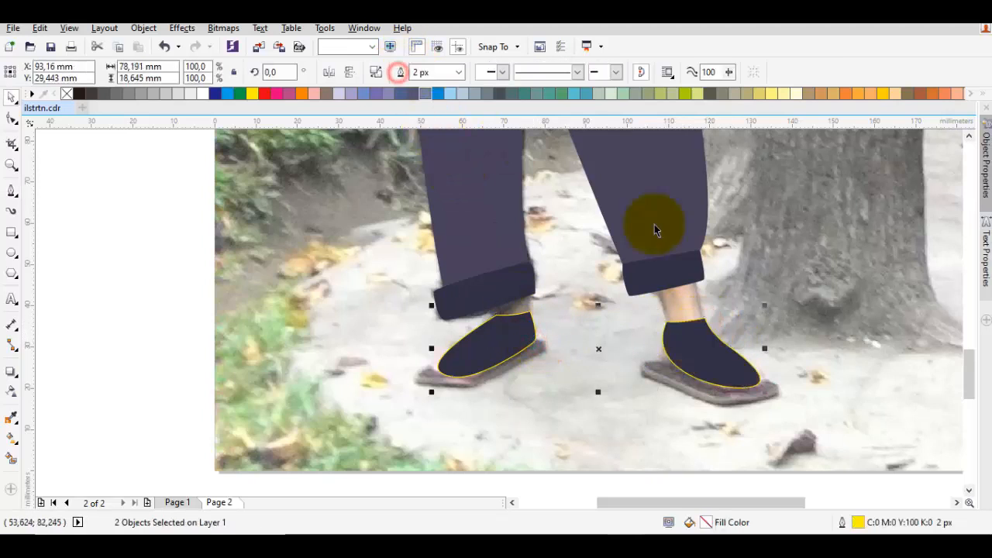
Draw a closed ankle shape on the right-hand leg, overlapping the cuff above and dipping into the shoe below
scroll(711, 280, "up", 2)
double_click(685, 377)
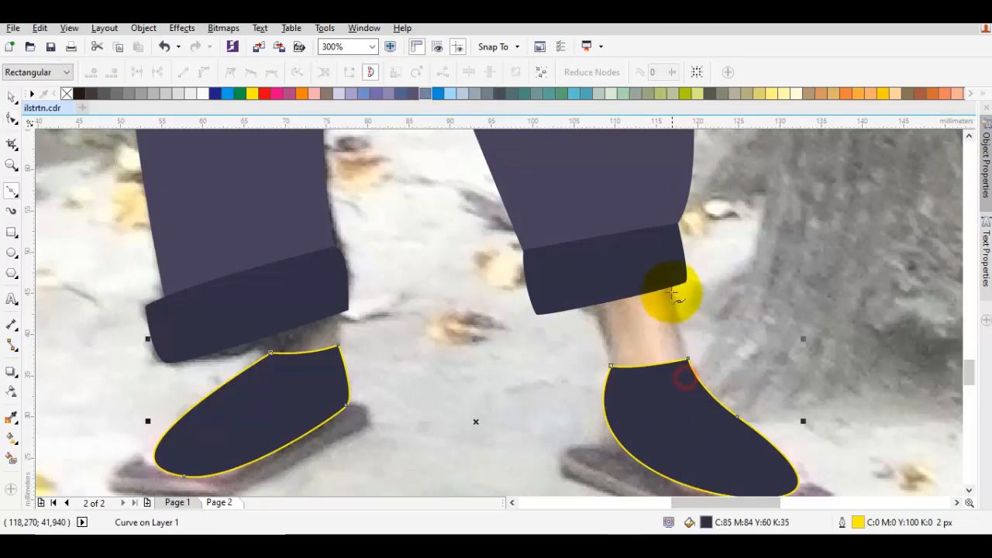
left_click_drag(670, 287, 684, 339)
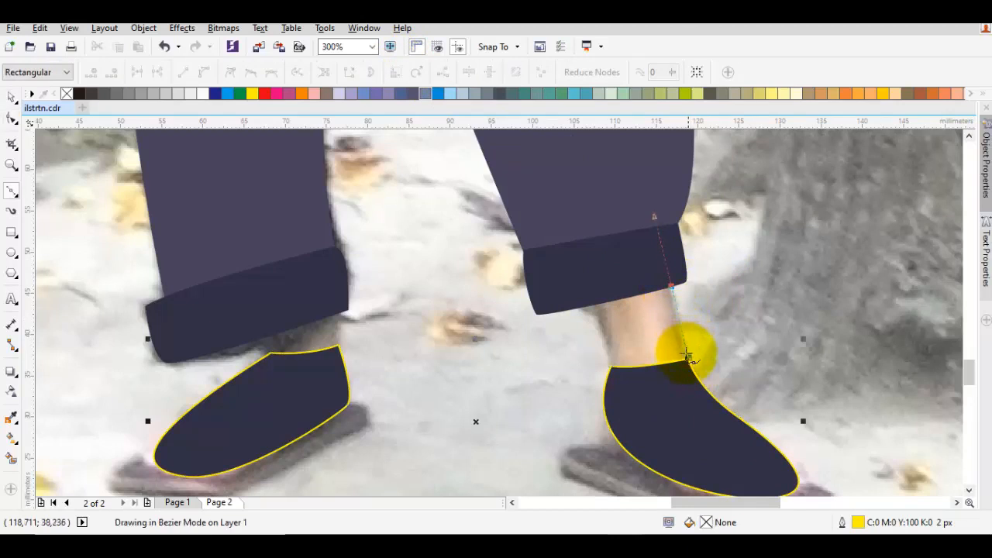
left_click(685, 358)
left_click(674, 414)
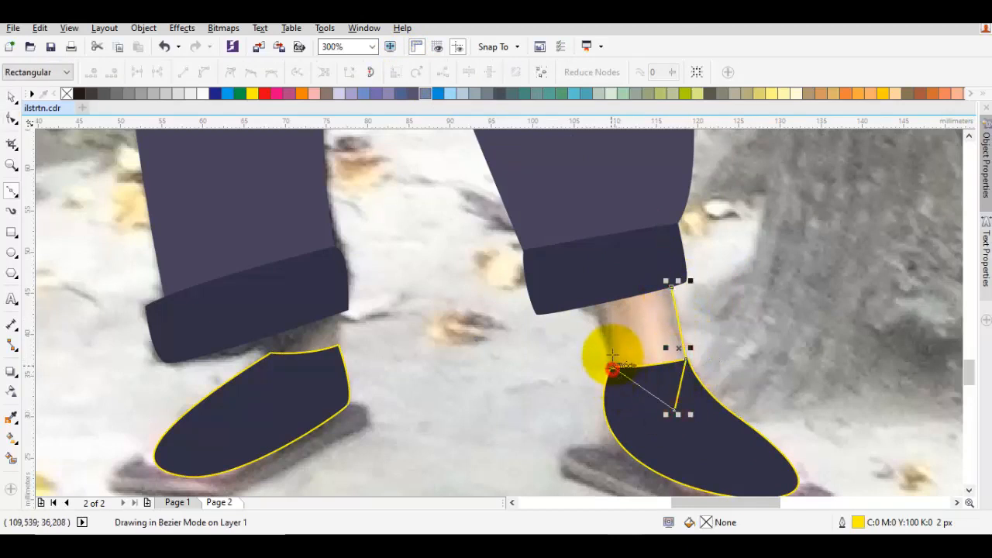
left_click_drag(610, 364, 587, 288)
left_click(583, 282)
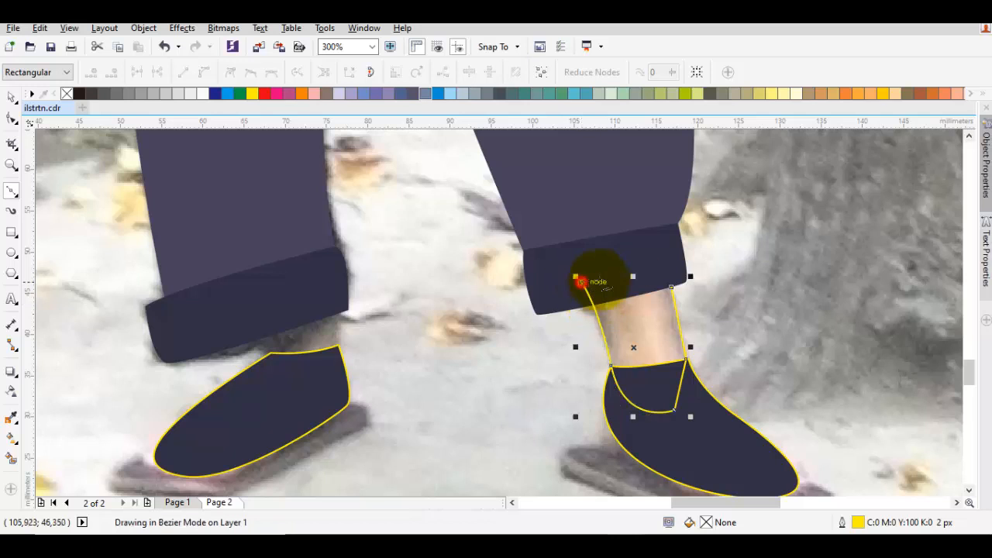
left_click(672, 290)
left_click_drag(671, 287, 670, 220)
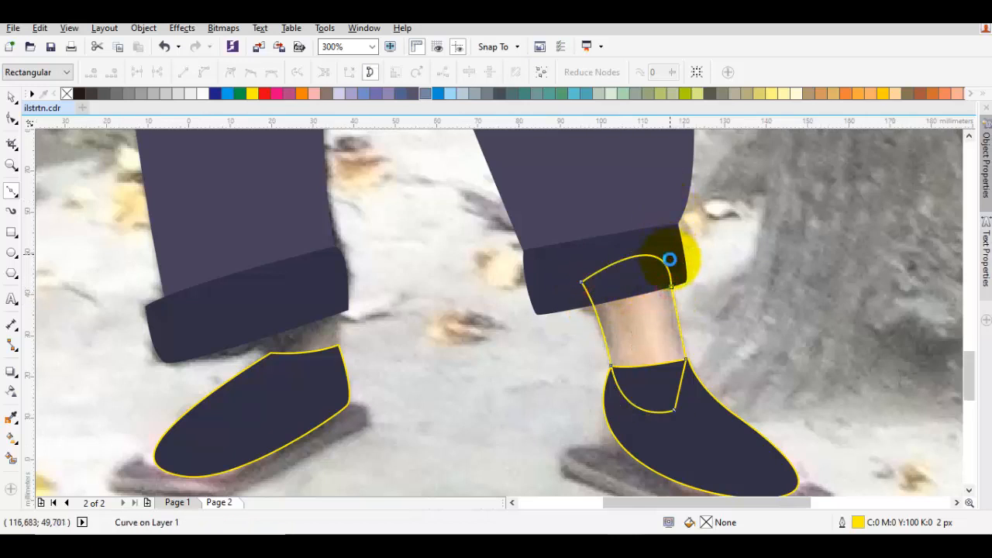
Draw a closed ankle shape about 9 mm wide and 10 mm high on the left-hand leg, overlapping the cuff and the shoe
scroll(672, 260, "down", 1)
scroll(502, 296, "up", 1)
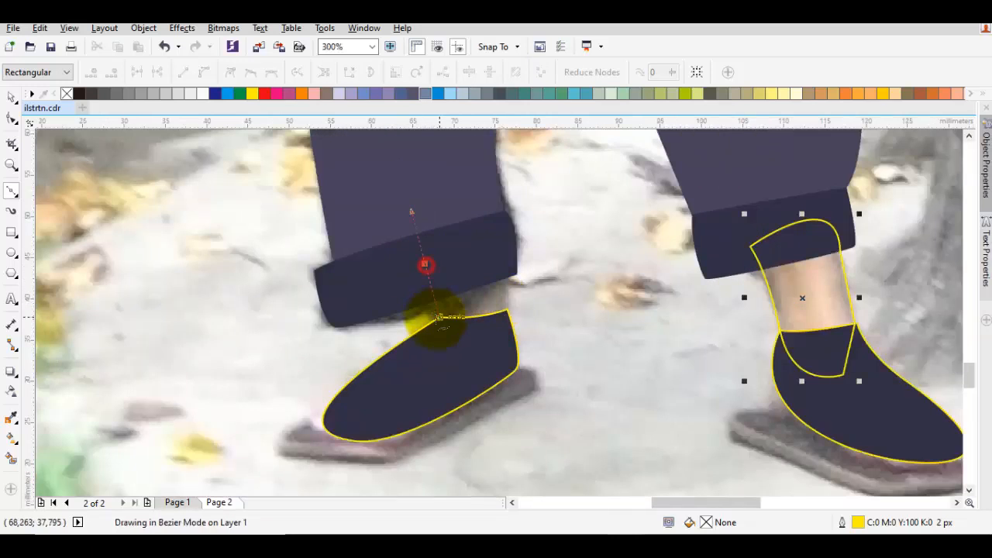
left_click_drag(437, 338, 437, 356)
scroll(453, 322, "up", 1)
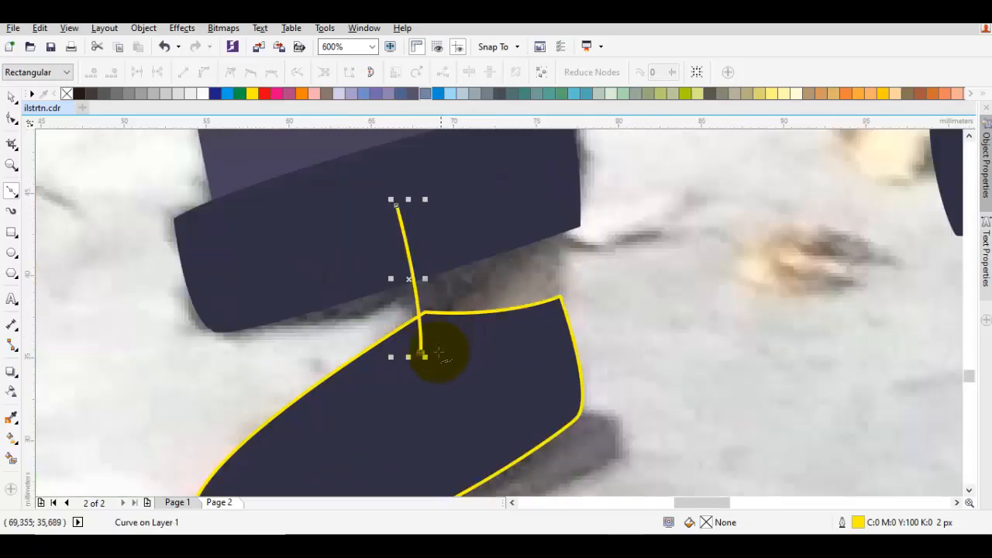
left_click(420, 228)
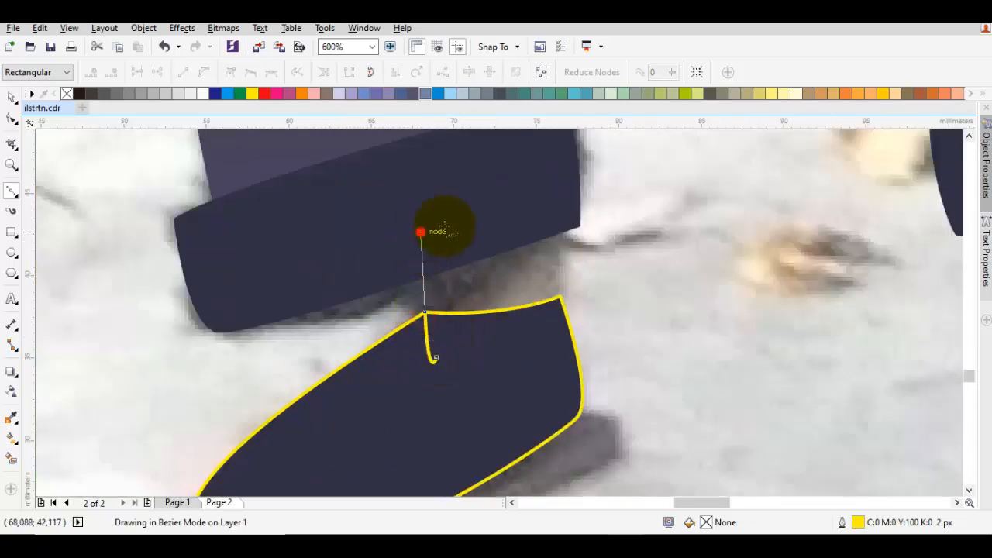
left_click_drag(564, 231, 564, 271)
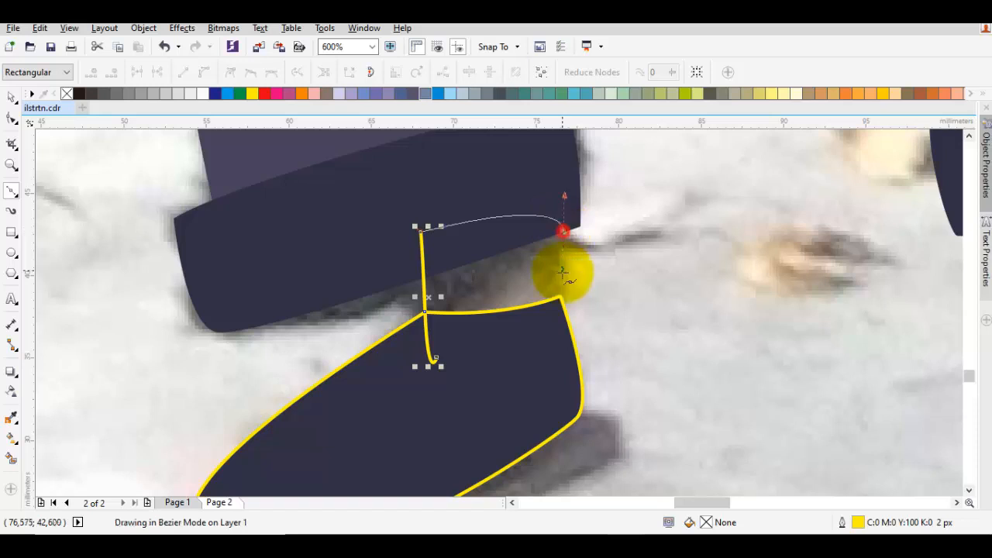
left_click(558, 295)
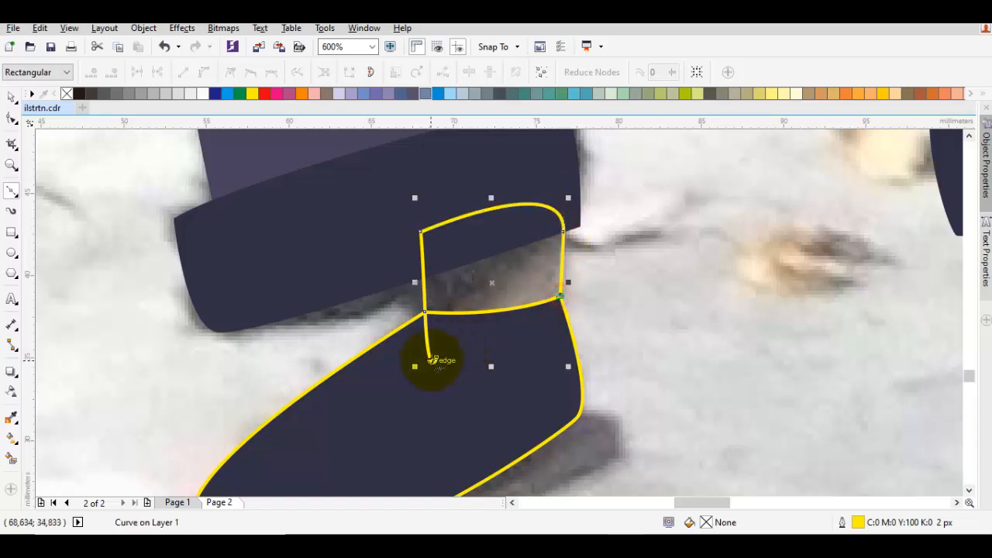
left_click_drag(436, 358, 548, 372)
Select both ankle shapes and order them directly in front of the photo, behind the cuffs and shoes
scroll(705, 352, "down", 1)
left_click_drag(702, 332, 480, 311)
key("space")
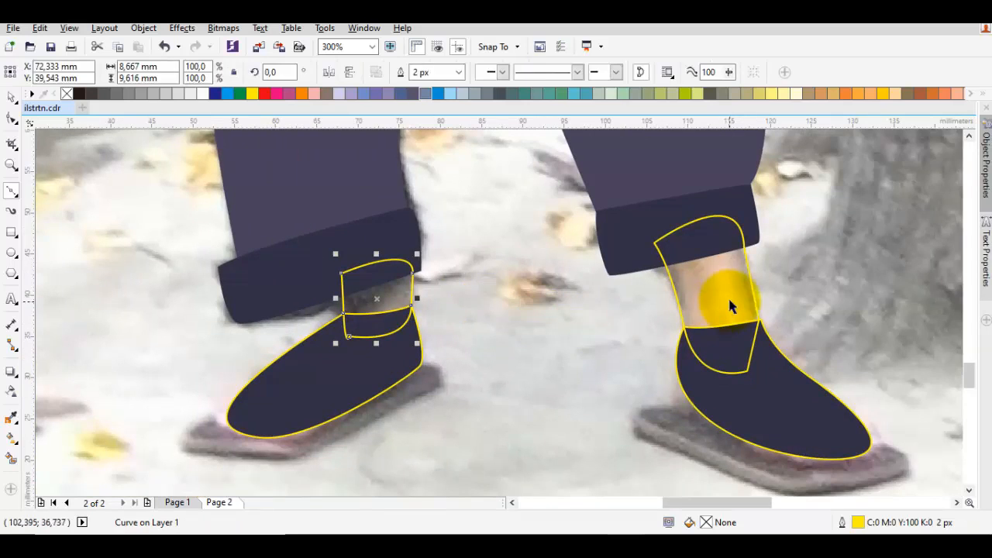
left_click(714, 298, "shift")
right_click(715, 292)
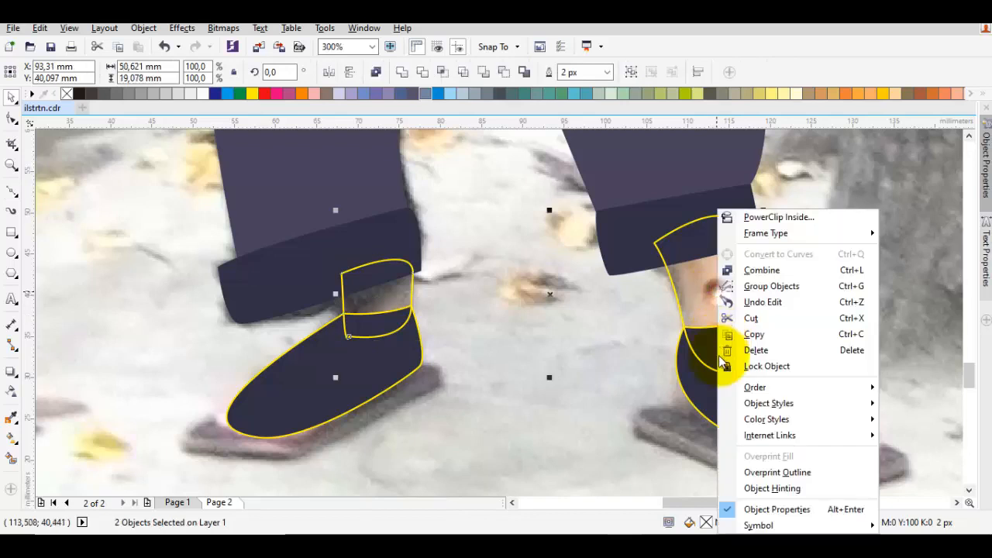
mouse_move(732, 386)
left_click(617, 489)
left_click(573, 431)
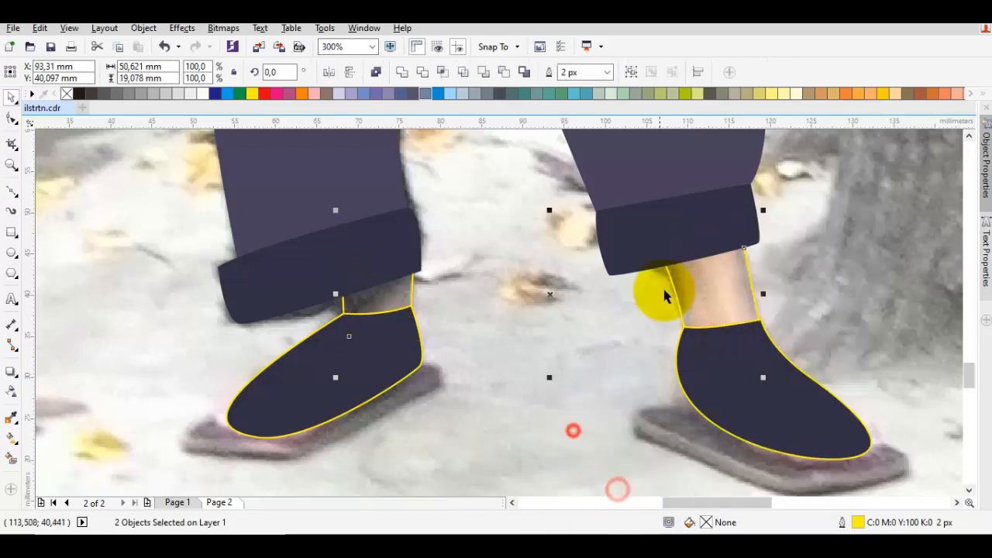
Fill the left-hand ankle shape with the darker tan skin tone sampled from the figure's shaded skin
scroll(665, 287, "down", 2)
left_click_drag(637, 255, 619, 317)
scroll(619, 314, "down", 1)
left_click_drag(625, 274, 624, 289)
key("Escape")
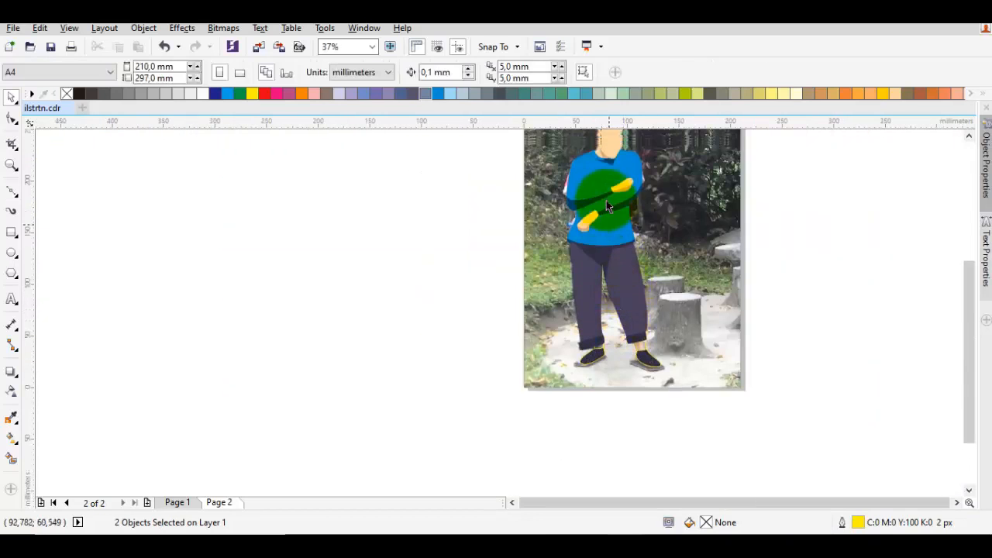
scroll(606, 200, "up", 1)
key("i")
left_click(635, 178)
scroll(600, 350, "down", 1)
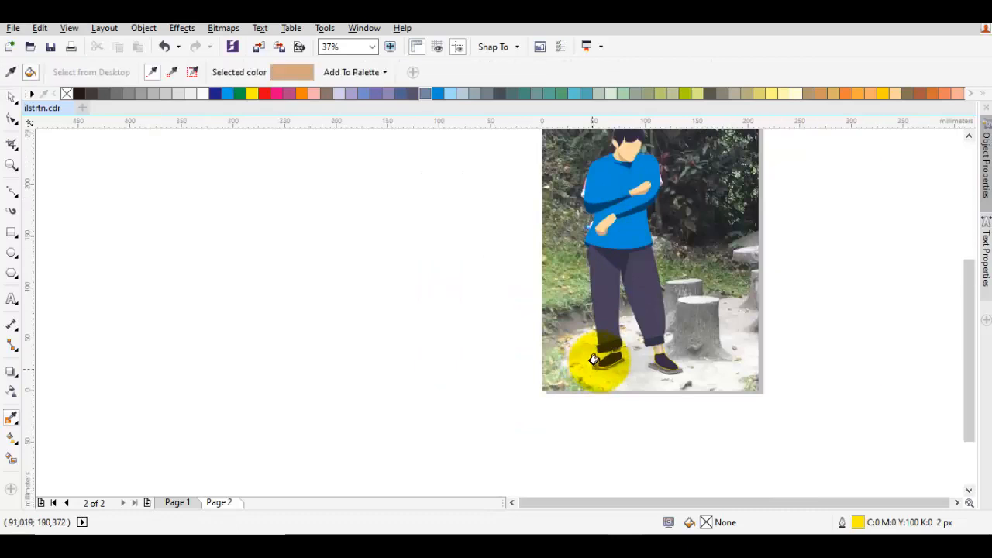
scroll(624, 345, "up", 1)
scroll(608, 355, "up", 1)
left_click(613, 357)
key("space")
Fill the right-hand ankle shape with the light Sand skin colour (C0 M20 Y40 K0) sampled from the figure's hand
scroll(615, 359, "down", 1)
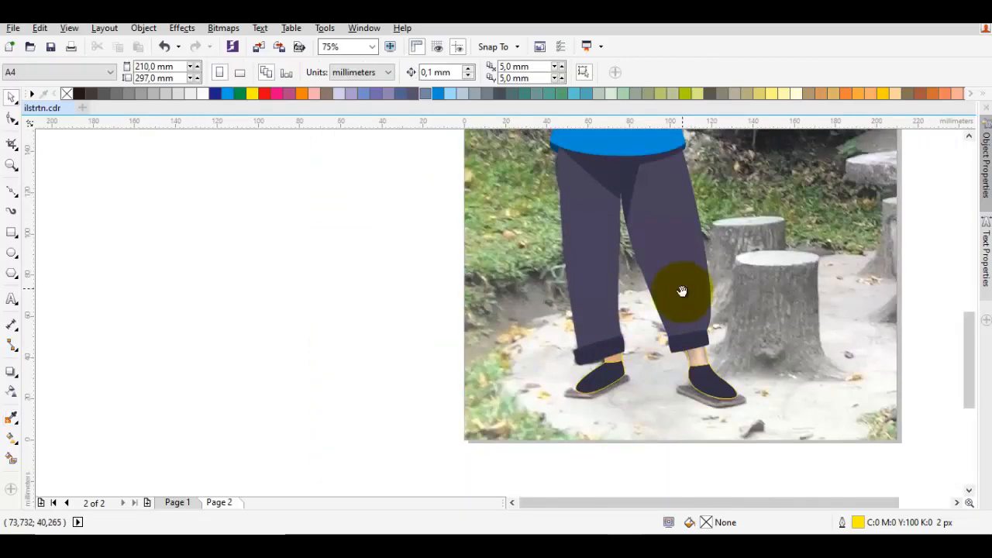
left_click_drag(682, 290, 616, 422)
key("space")
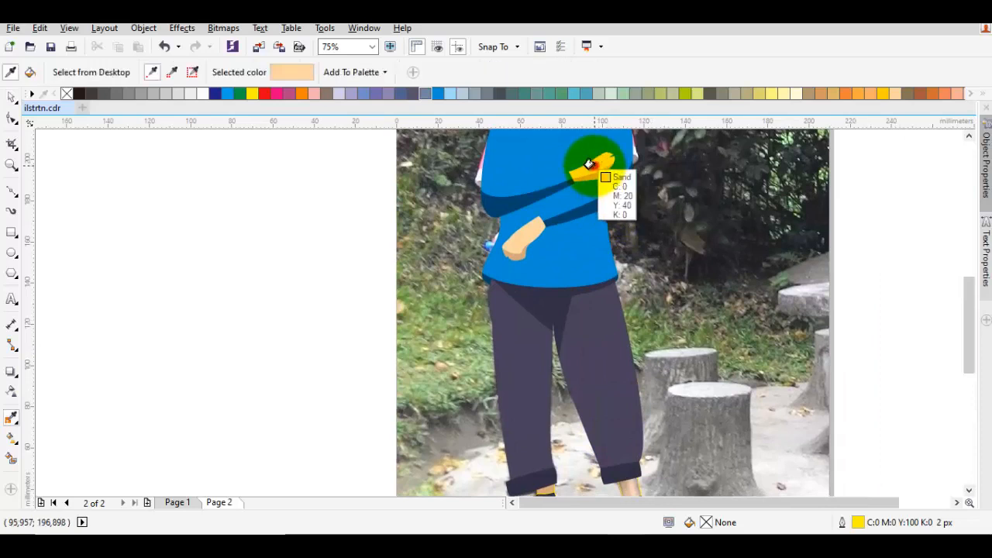
scroll(604, 206, "down", 1)
scroll(616, 345, "up", 3)
left_click_drag(636, 372, 607, 306)
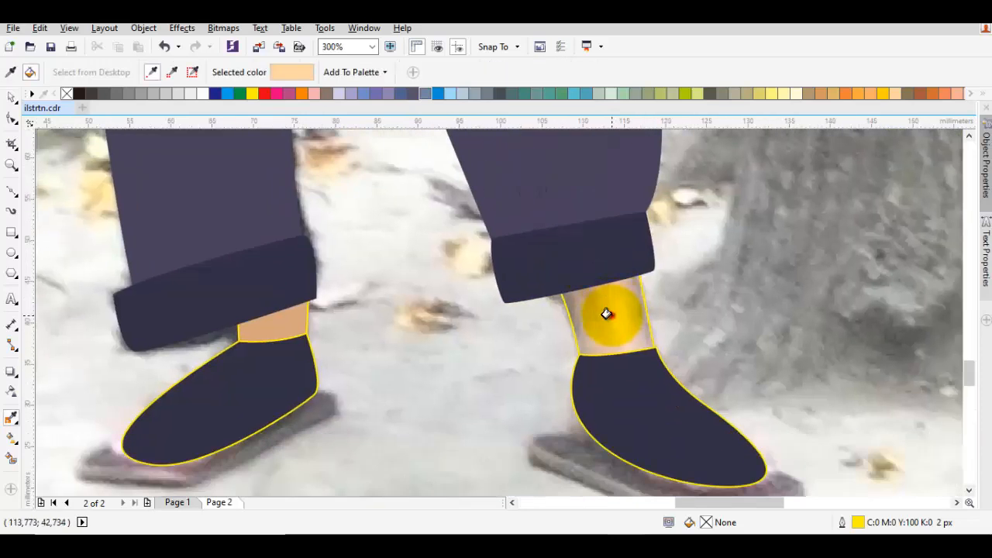
left_click(605, 316)
key("space")
Draw a closed pointed shadow shape about 7 mm wide and 13 mm high over the right-hand ankle, extending up into the cuff
key("F5")
left_click(548, 269)
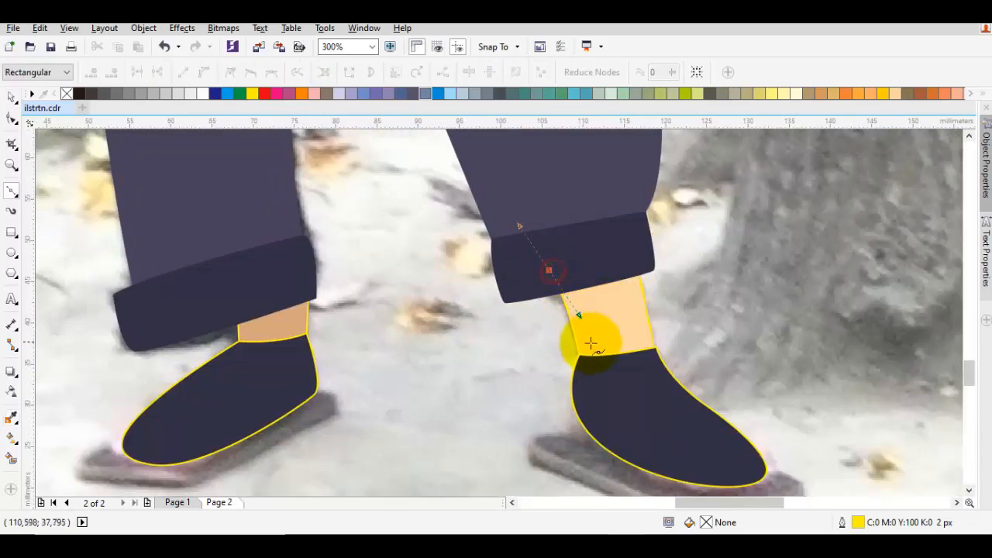
left_click(597, 346)
left_click_drag(601, 245, 611, 263)
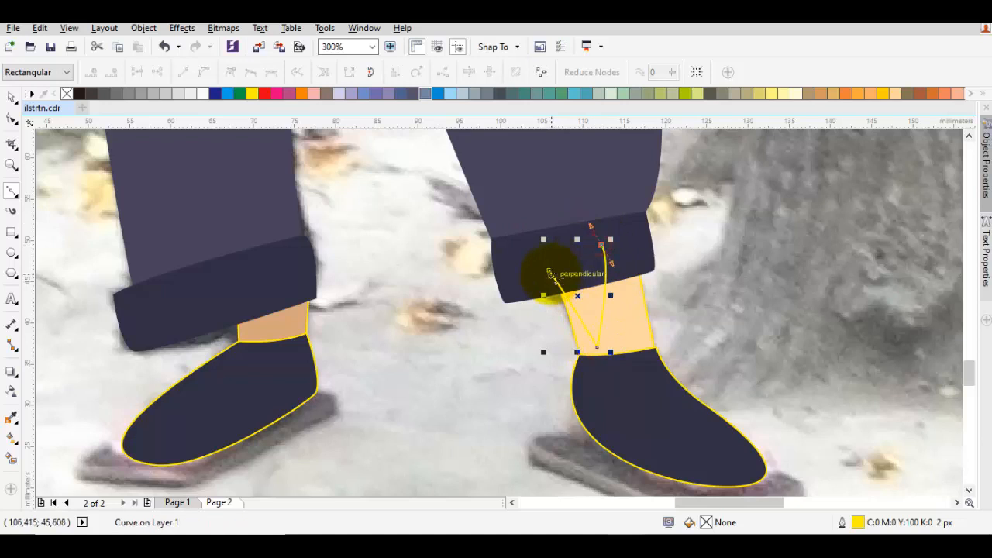
left_click(549, 270)
Order the new shadow shape directly in front of the right-hand ankle shape so it sits beneath the cuff
key("space")
right_click(564, 296)
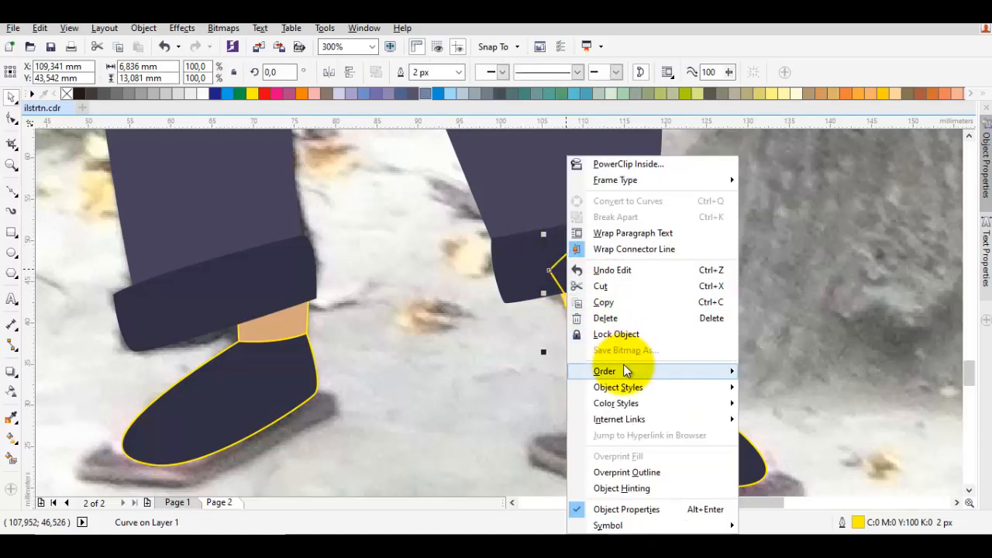
mouse_move(687, 368)
left_click(794, 460)
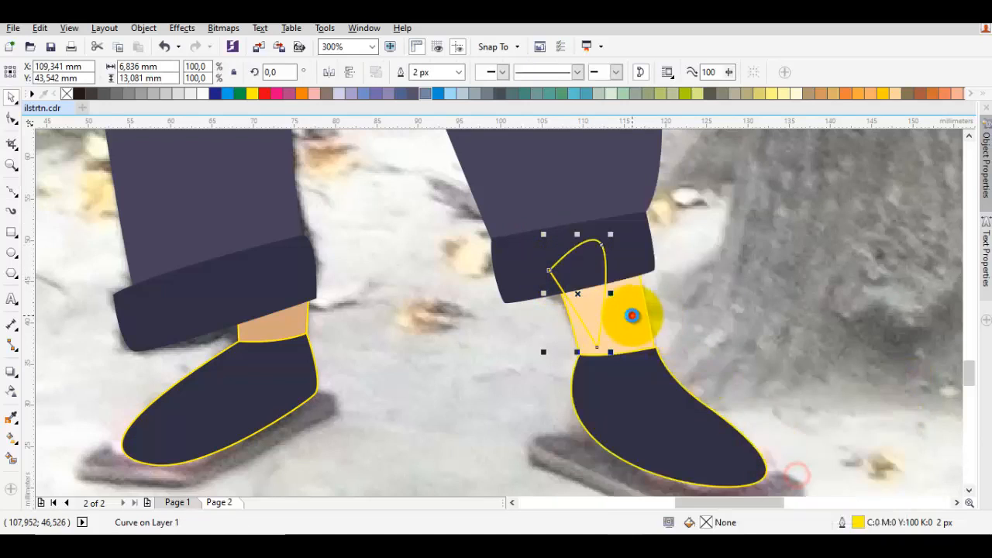
Fill the right-hand ankle's shadow with the tan colour of the left-hand ankle and remove the yellow outlines from the shoes and ankles
key("i")
left_click(287, 327)
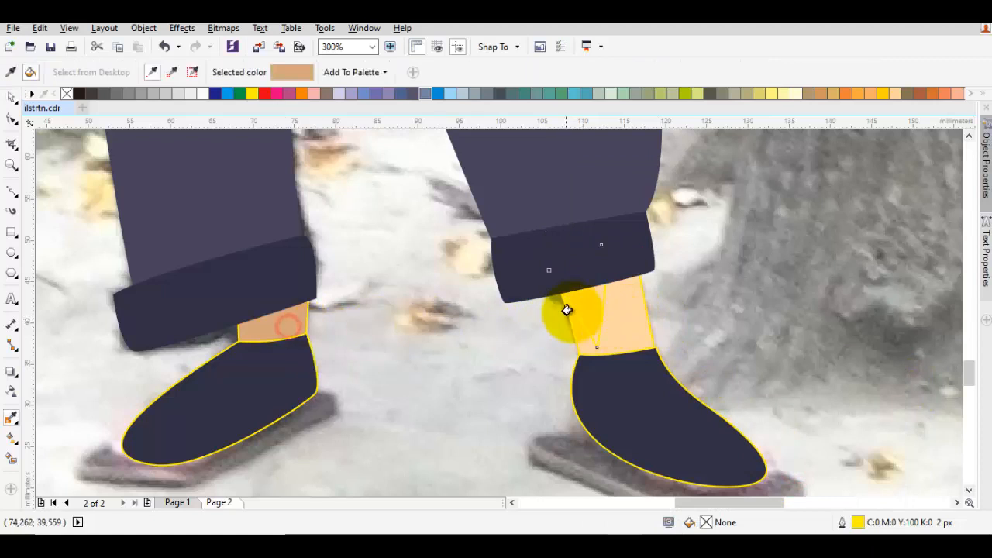
key("space")
key("Escape")
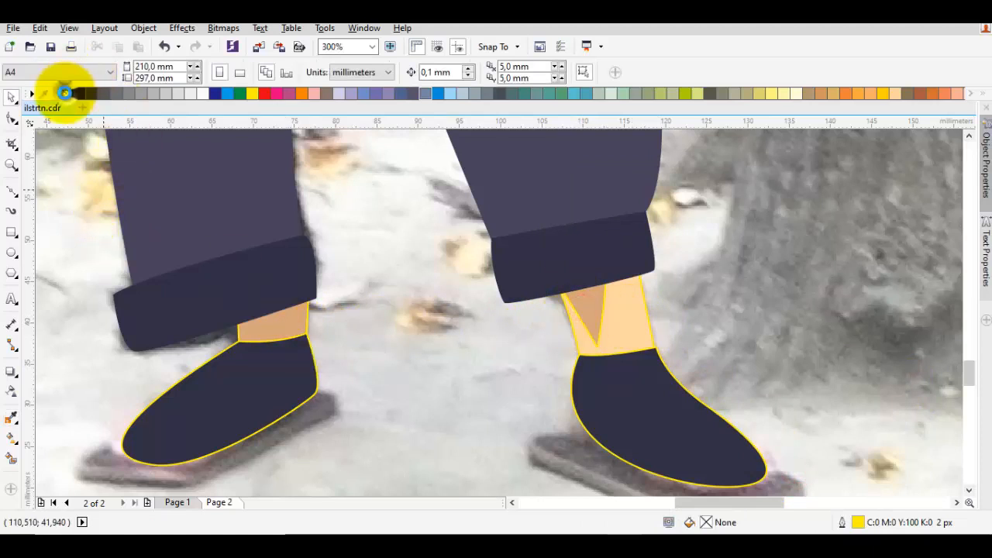
Select all the traced shapes of the figure over the photo and group them
scroll(333, 159, "down", 10)
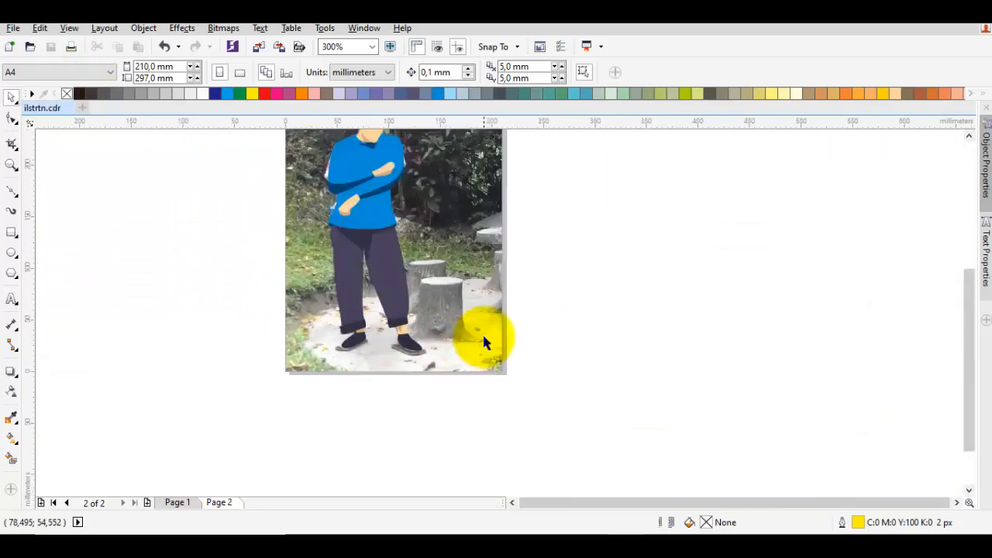
left_click_drag(423, 302, 401, 209)
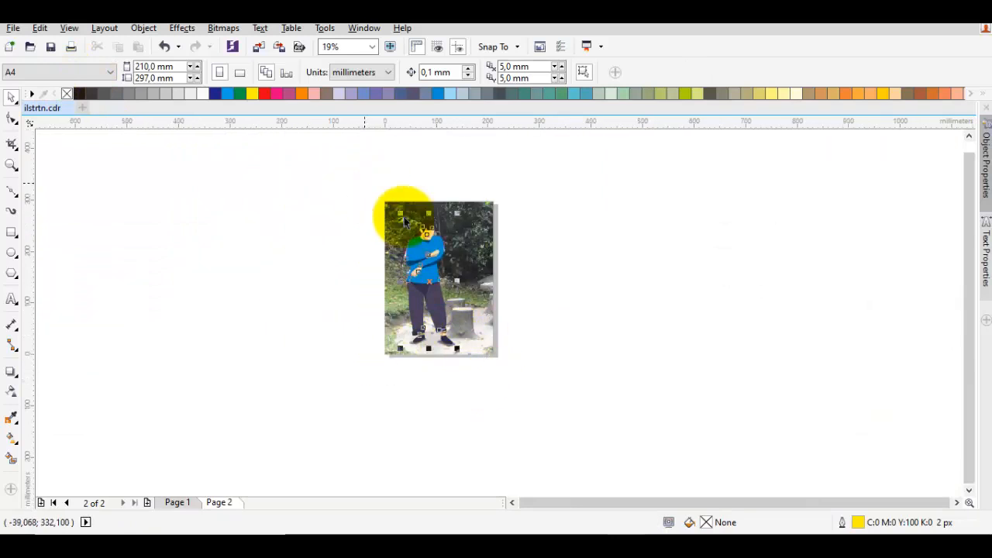
scroll(431, 264, "up", 2)
right_click(432, 263)
left_click(465, 286)
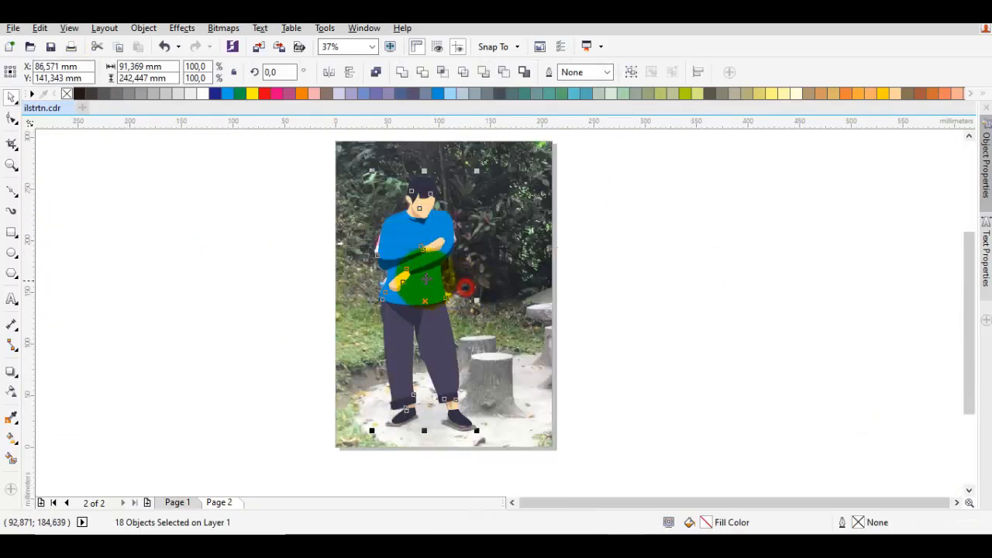
Move the grouped figure off the photo onto the blank area beside it, and undo the move
left_click_drag(418, 268, 707, 268)
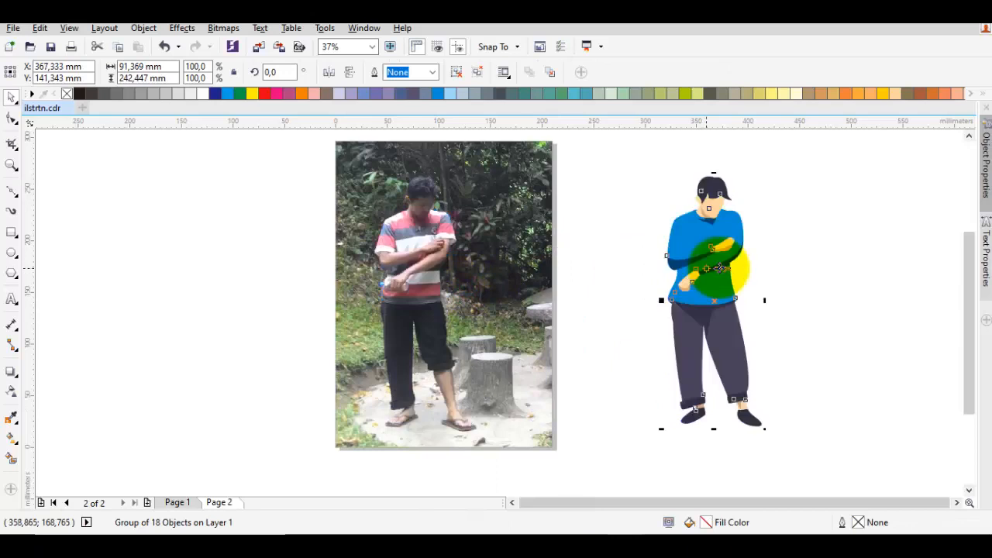
left_click(789, 267)
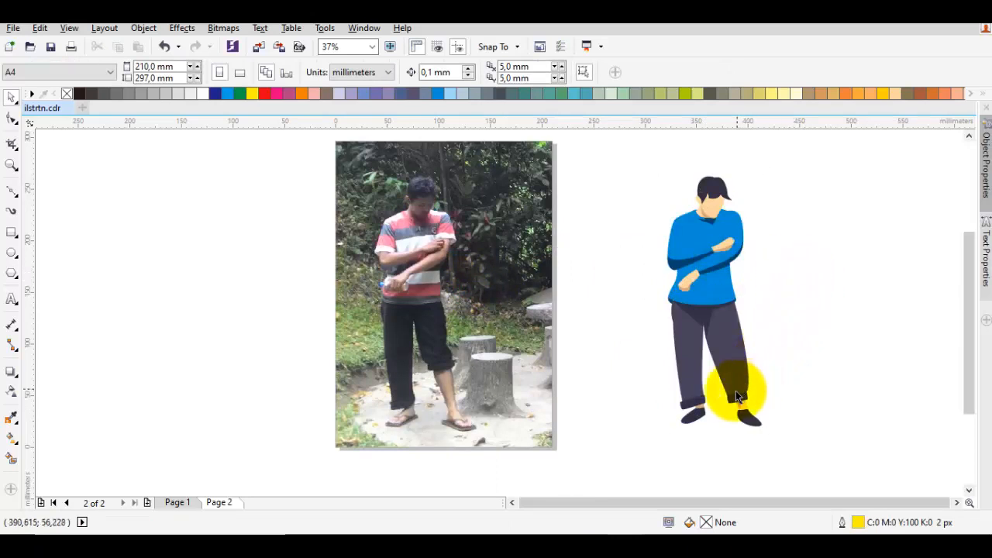
key("ctrl+z")
Draw a closed wavy ground-shadow shape around the feet, running from behind the left-hand cuff to the tip of the right-hand shoe
scroll(445, 401, "up", 4)
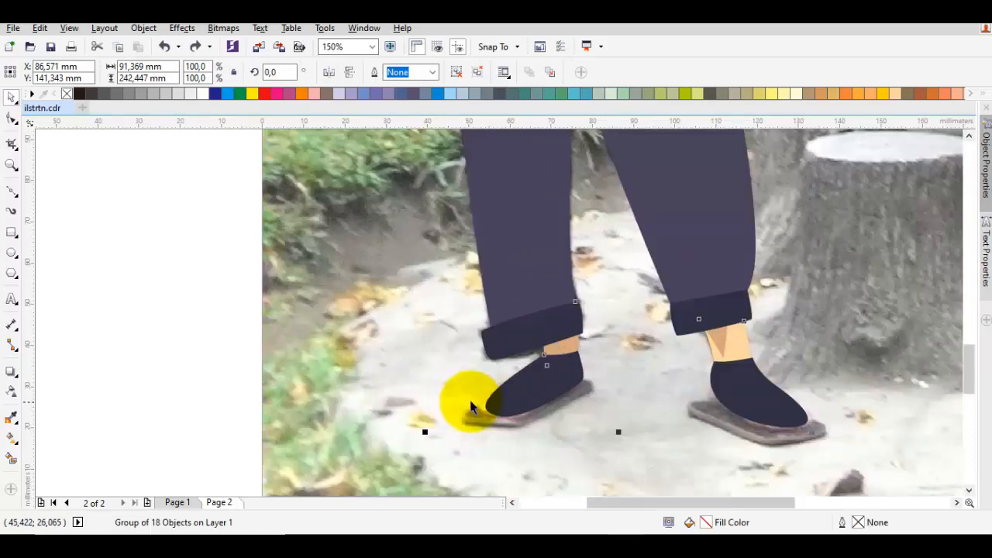
key("i")
scroll(530, 406, "down", 1)
key("F5")
scroll(523, 408, "up", 1)
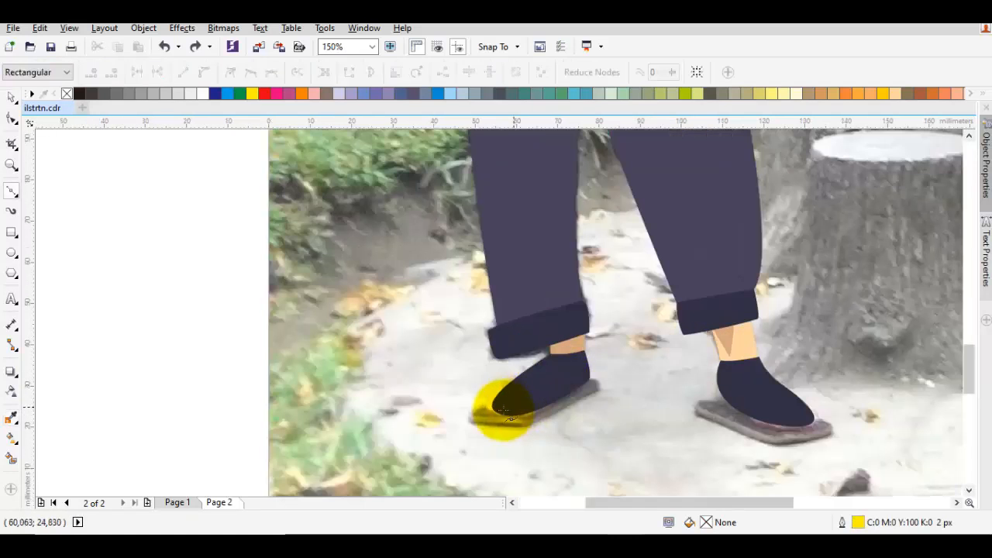
left_click_drag(497, 411, 462, 390)
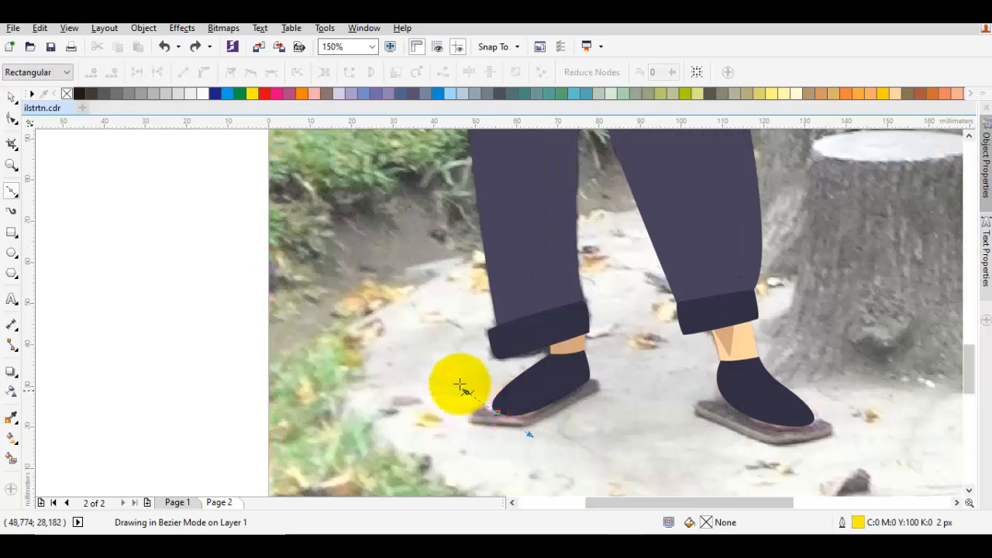
left_click_drag(474, 305, 514, 283)
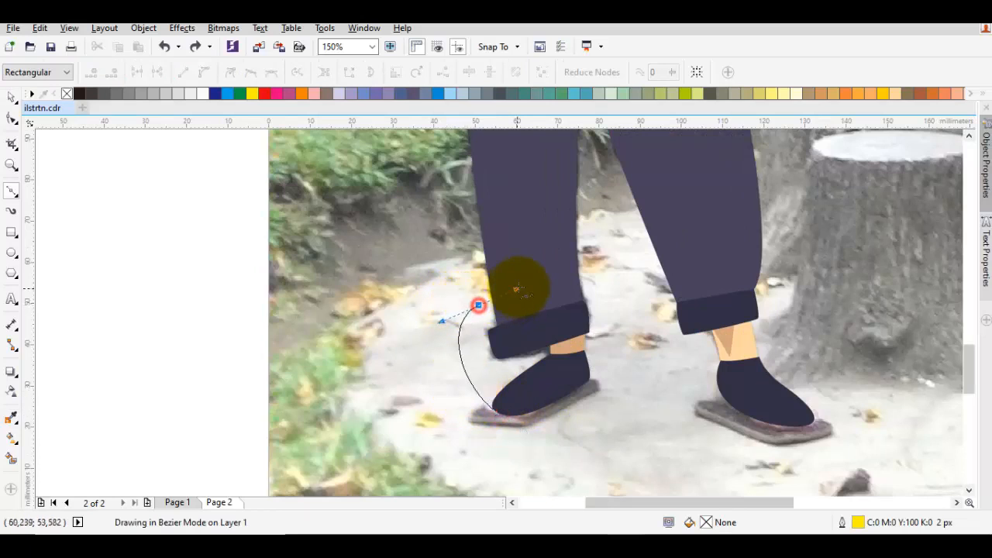
double_click(616, 339)
left_click_drag(740, 356, 787, 406)
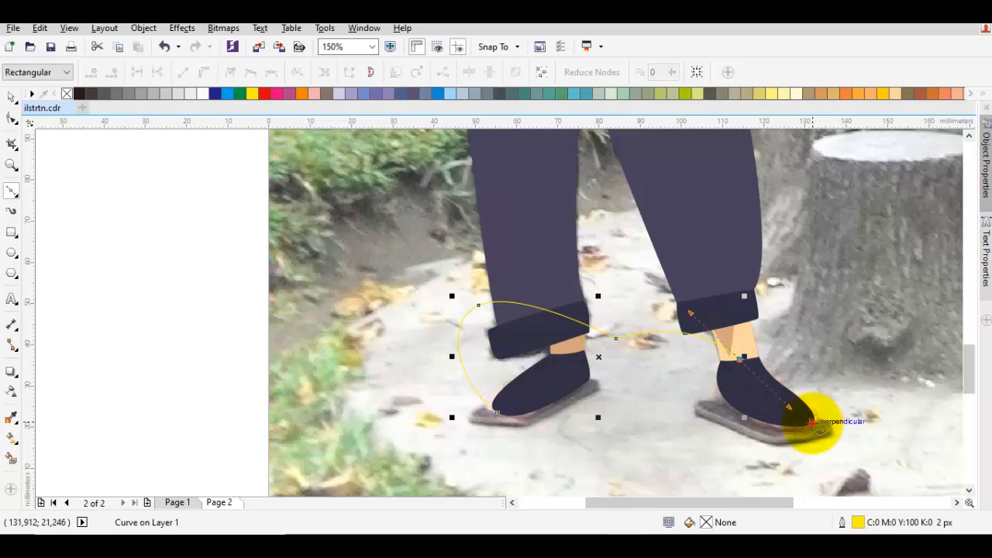
left_click(811, 421)
mouse_move(664, 403)
left_mouse_down()
mouse_move(586, 354)
mouse_move(545, 411)
mouse_move(545, 436)
left_mouse_up()
left_click(500, 412)
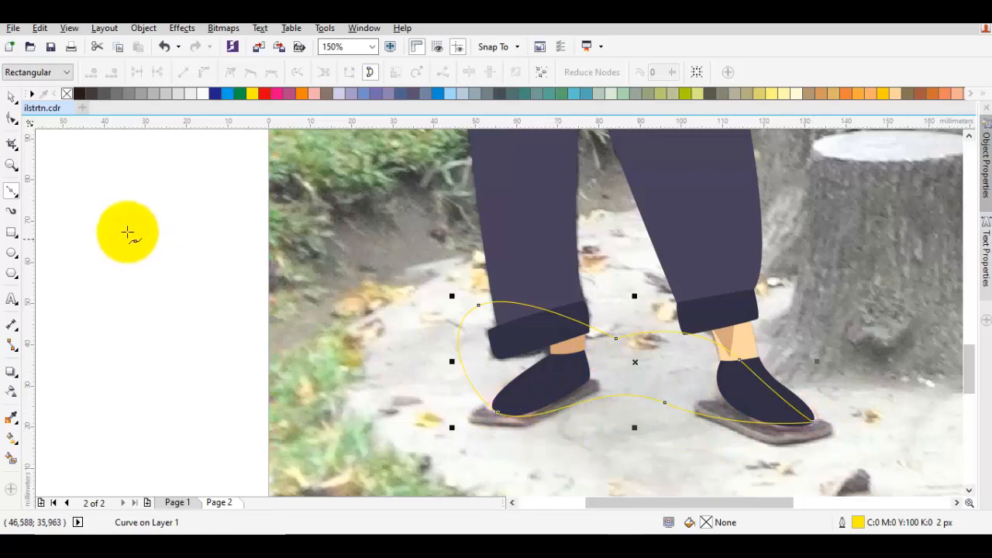
Fill the ground shadow with K40 grey without an outline and order it directly in front of the photo, behind the figure
left_click(158, 97)
right_click(533, 363)
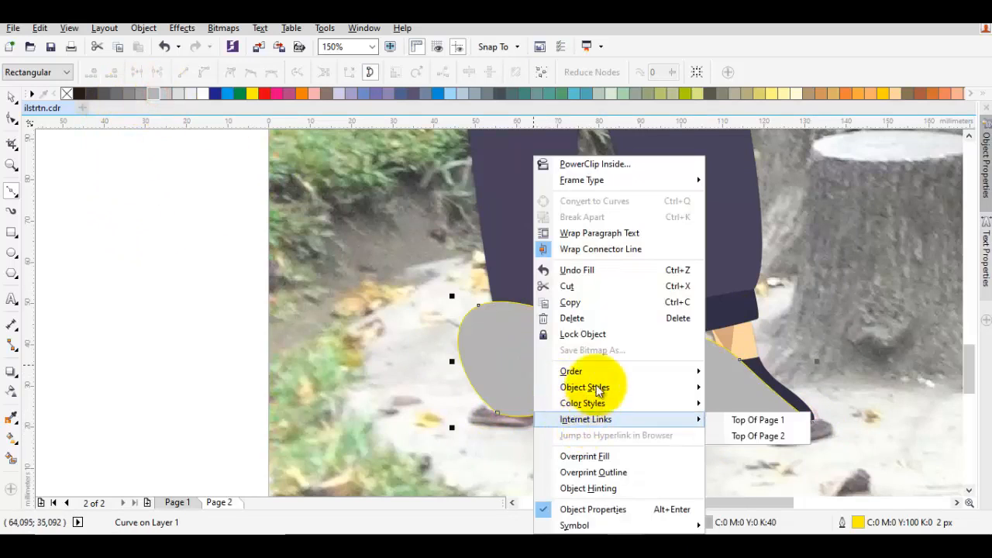
mouse_move(609, 373)
left_click(779, 478)
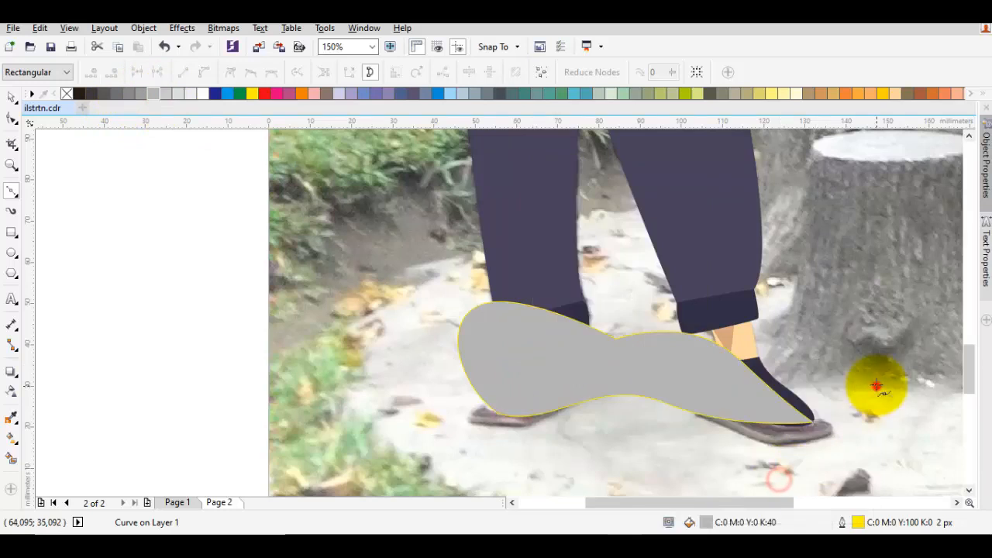
left_click(875, 385)
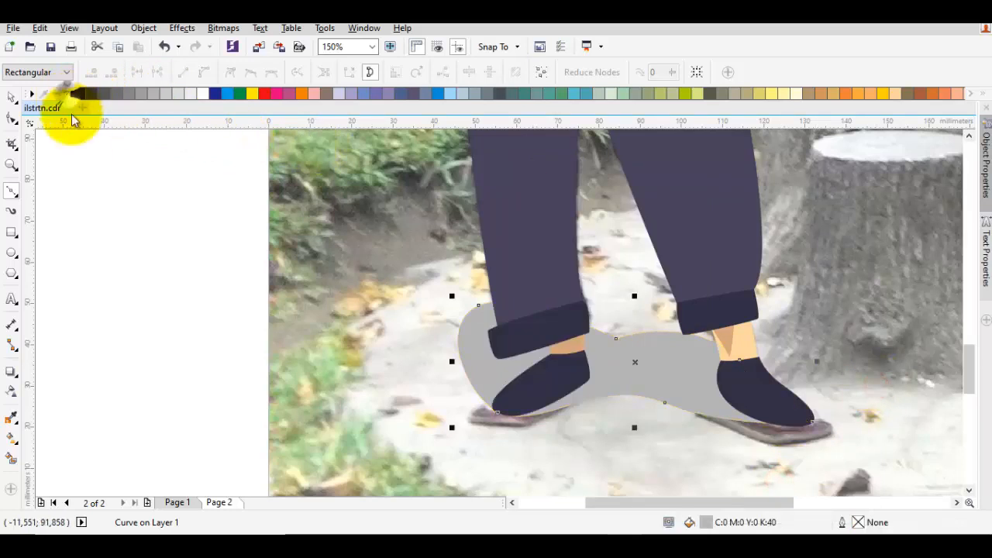
left_click(115, 206)
Duplicate the figure together with its ground shadow onto the blank area beside the photo and group the copy
scroll(310, 341, "down", 6)
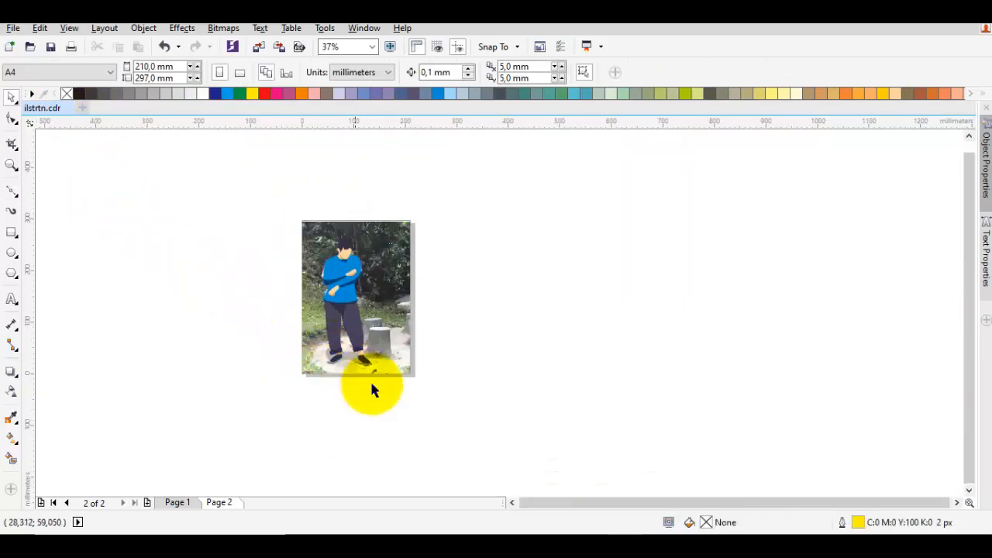
left_click_drag(394, 394, 276, 204)
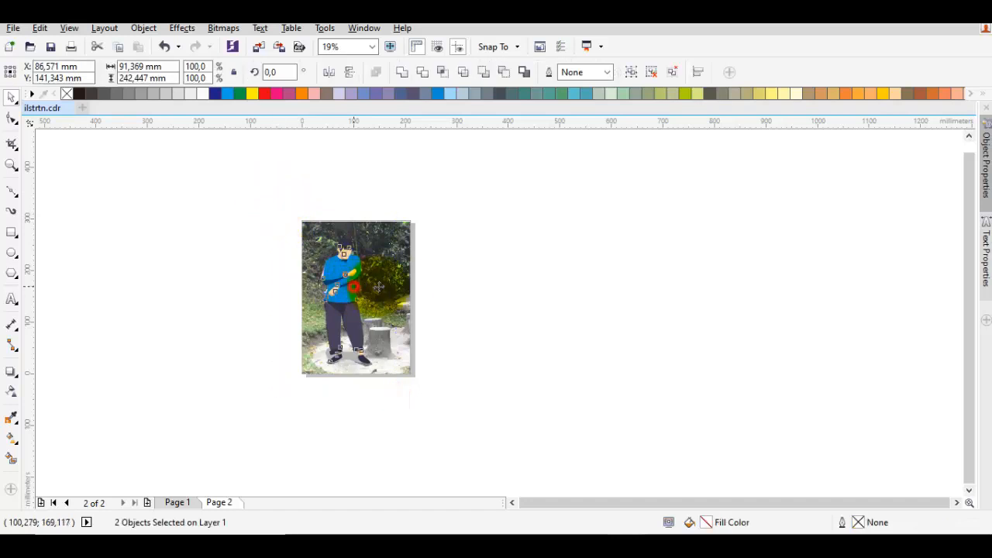
left_click_drag(378, 287, 572, 290)
right_click(548, 284)
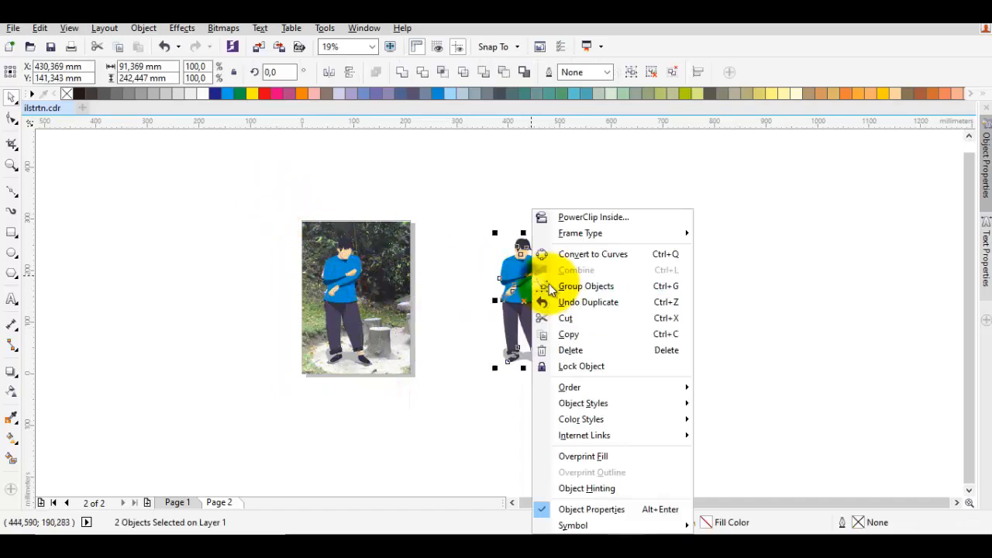
left_click(586, 286)
left_click(563, 284)
Recolour the ground shadow of the copied figure with the next lighter grey
scroll(519, 345, "up", 2)
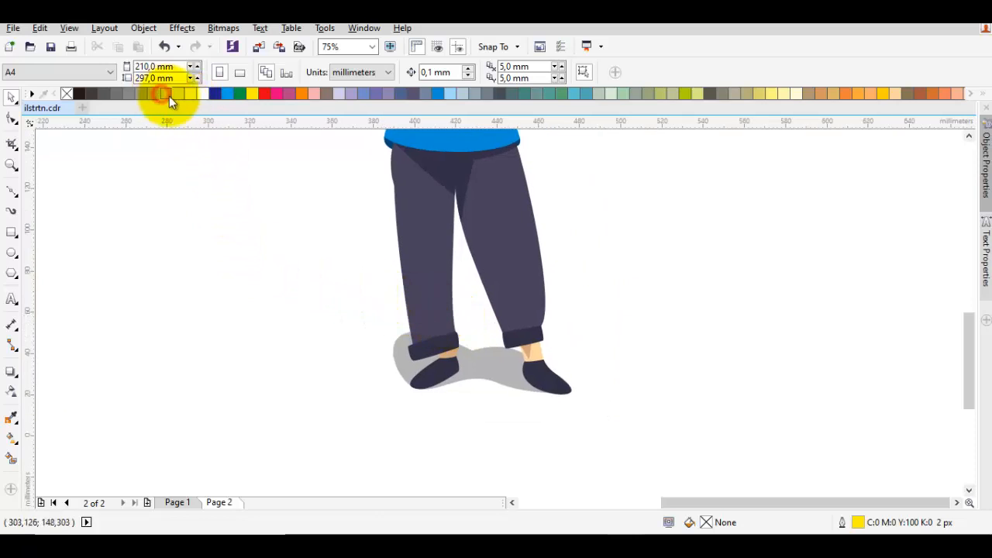
left_click_drag(169, 96, 475, 365)
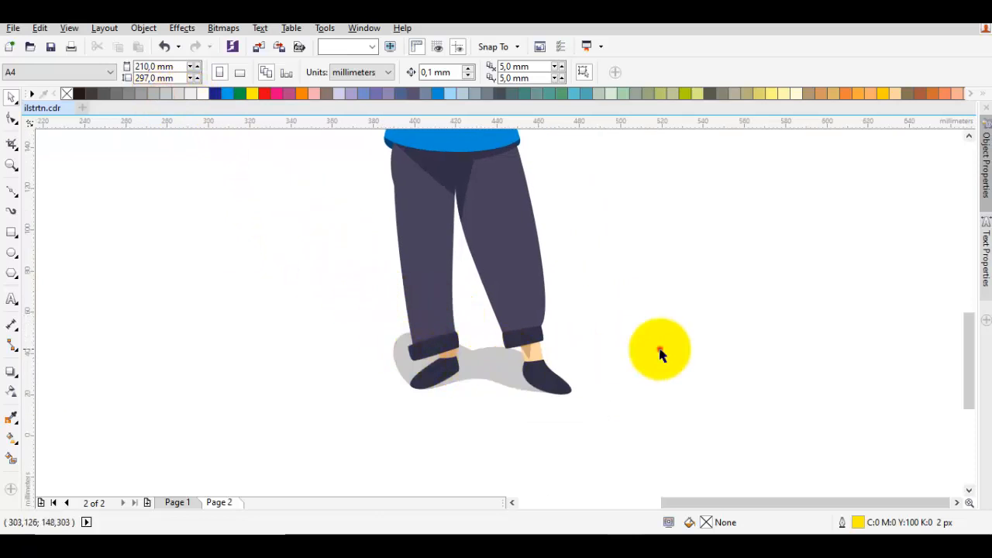
left_click(637, 347)
scroll(598, 365, "down", 2)
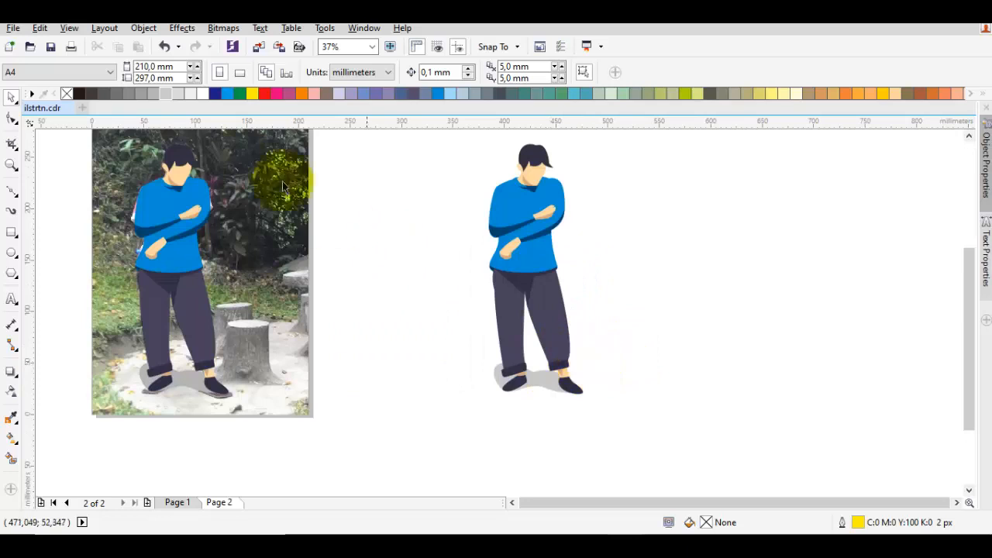
left_click_drag(521, 398, 532, 381)
left_click(713, 374)
left_click_drag(694, 354, 677, 378)
left_click_drag(583, 261, 585, 273)
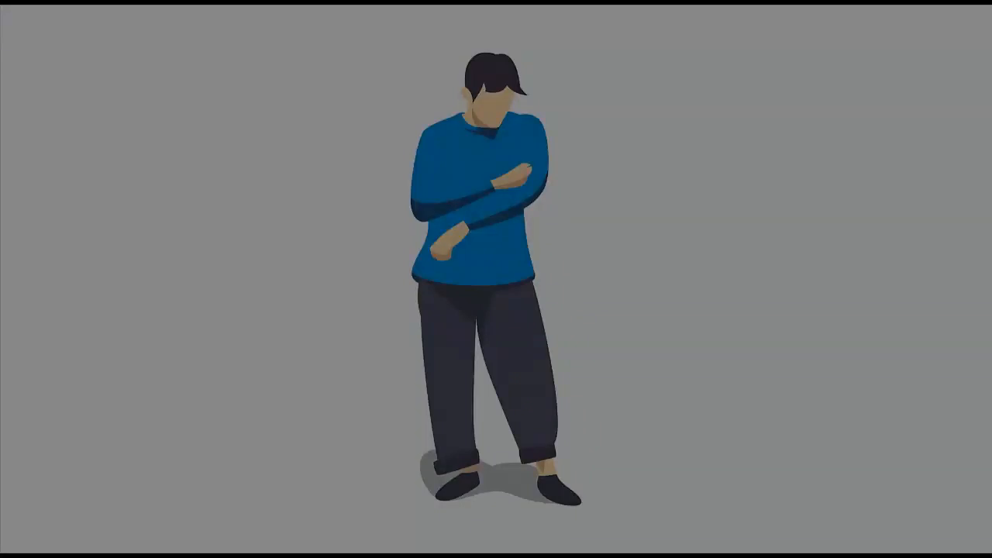